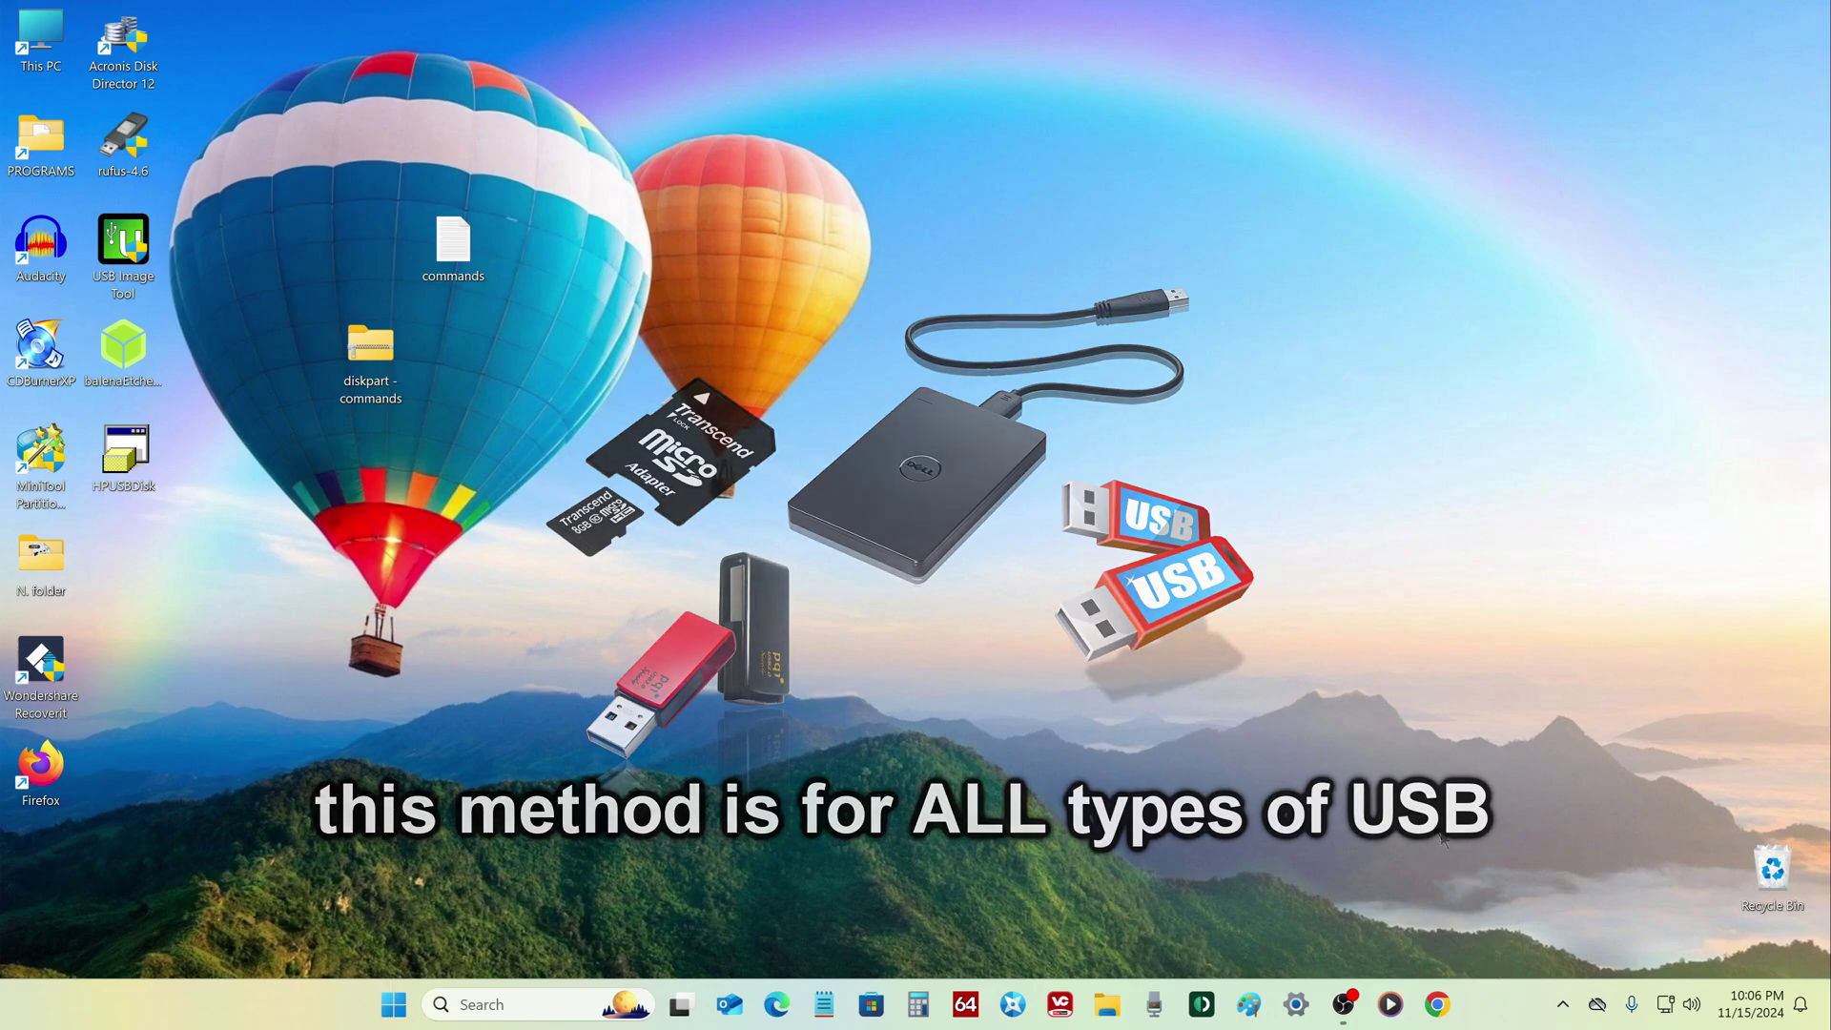
# Step: Open File Explorer from the taskbar icon
pyautogui.click(1109, 1011)
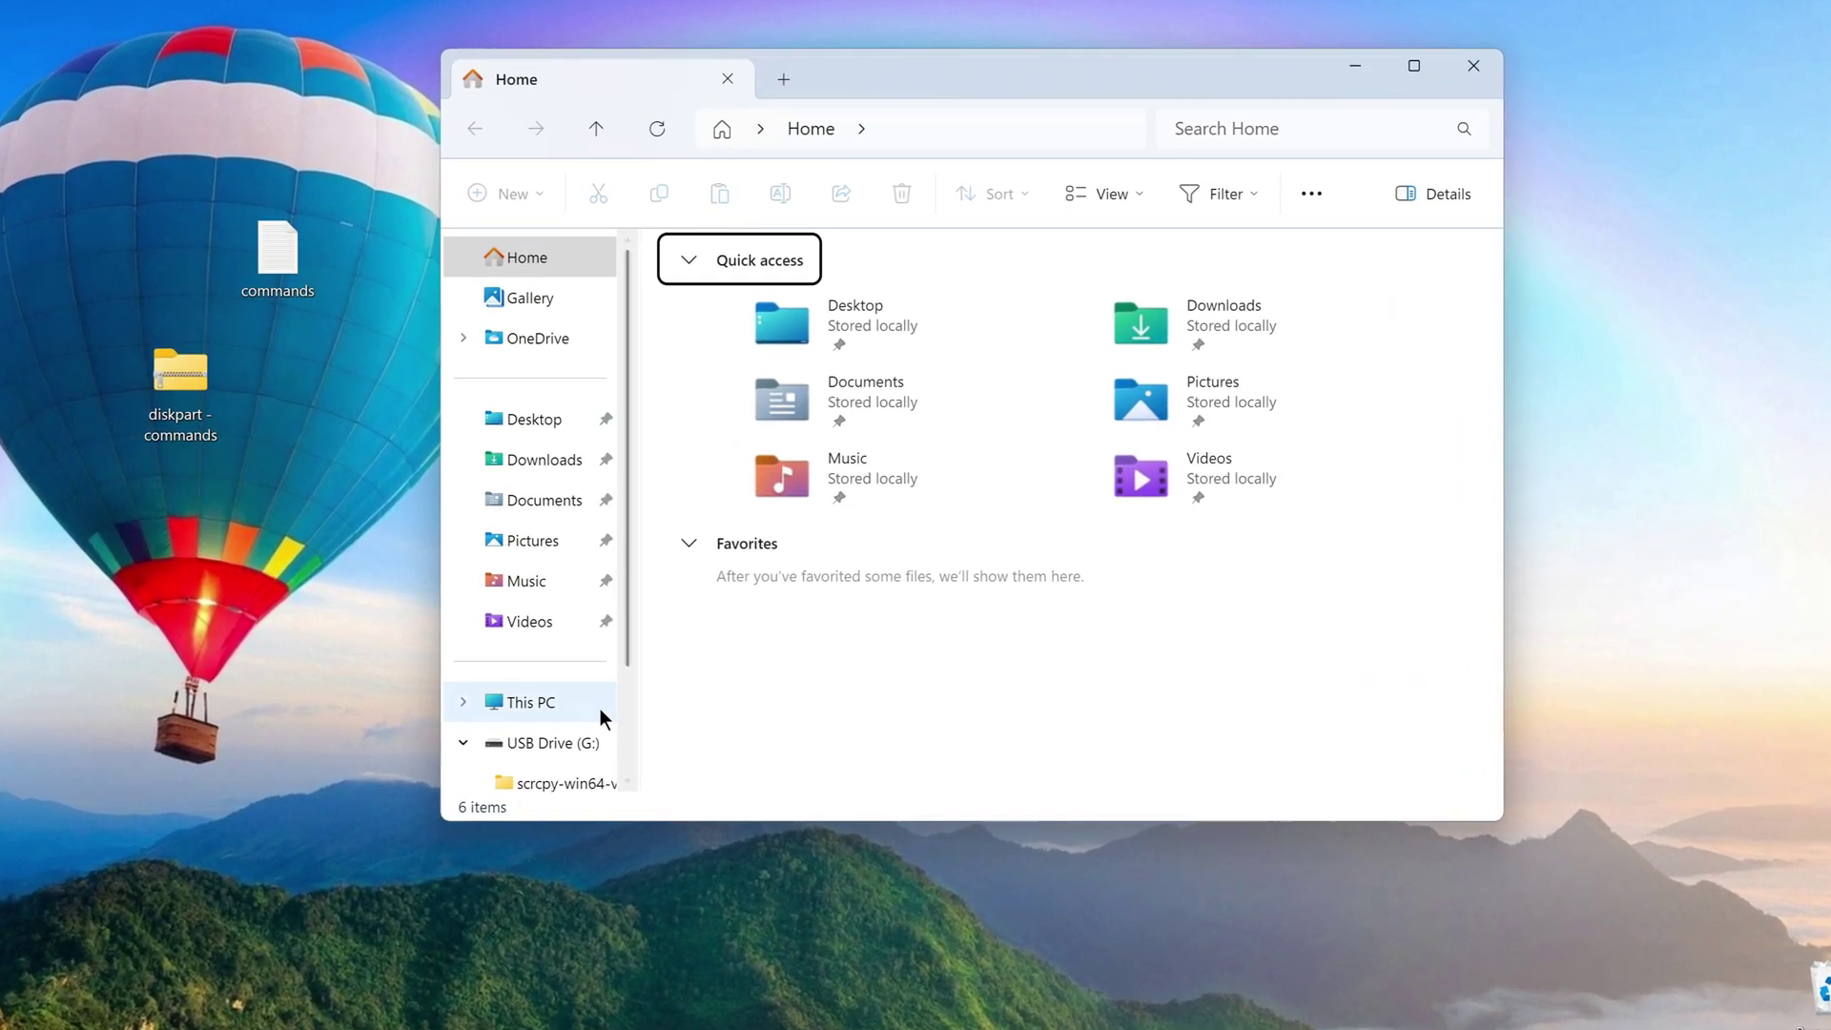
# Step: Open USB Drive (G:) from This PC and look inside its scrcpy-win64-v2.6.1 folder
pyautogui.click(721, 634)
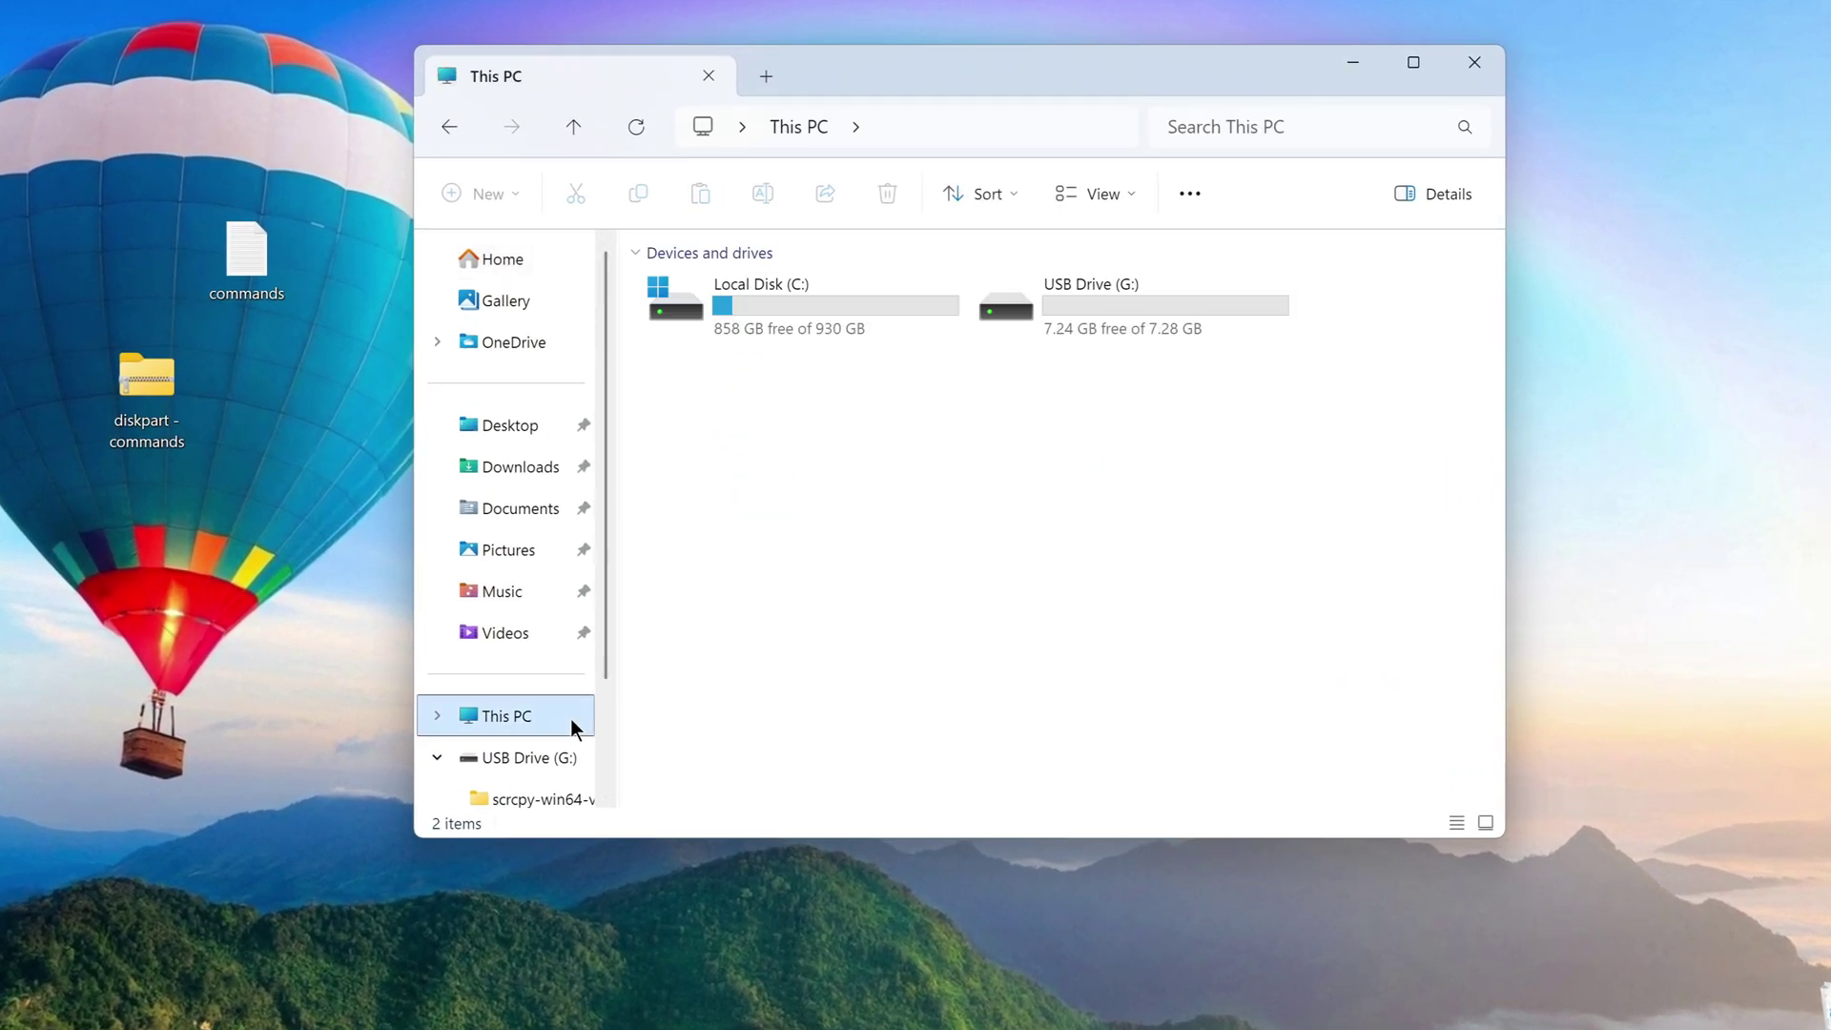
pyautogui.doubleClick(1106, 314)
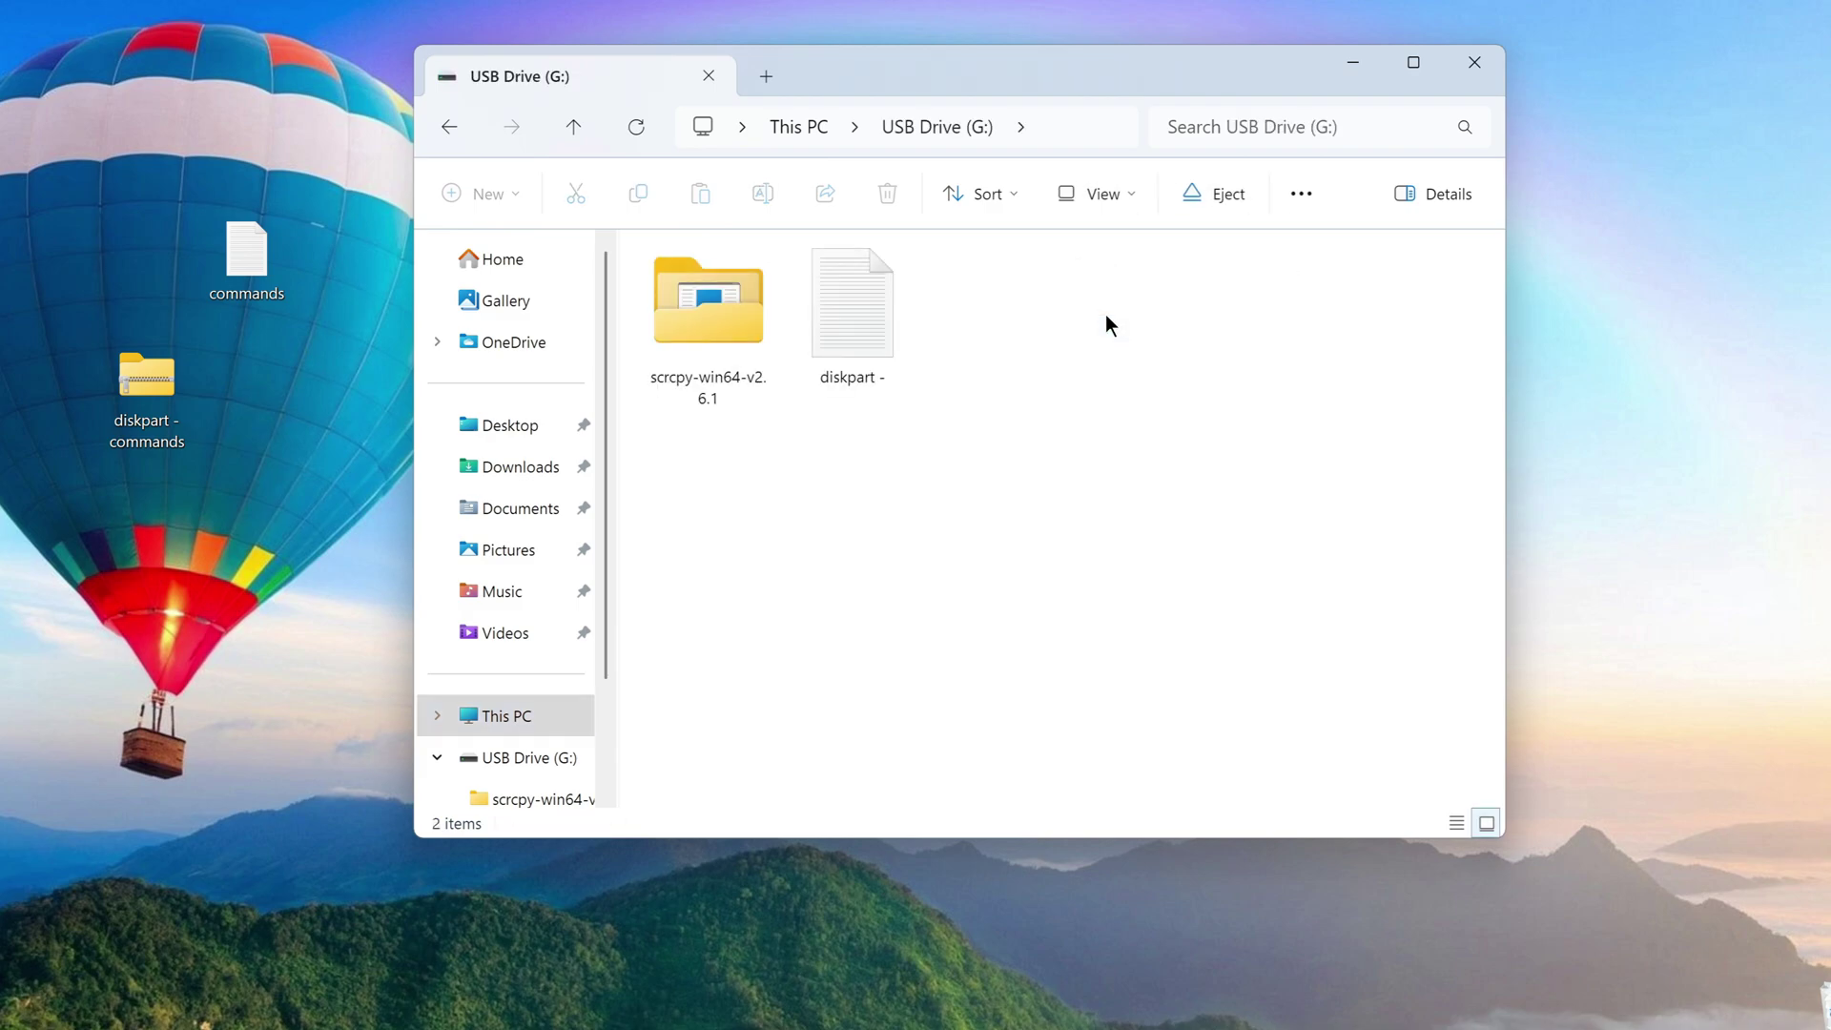
pyautogui.doubleClick(725, 333)
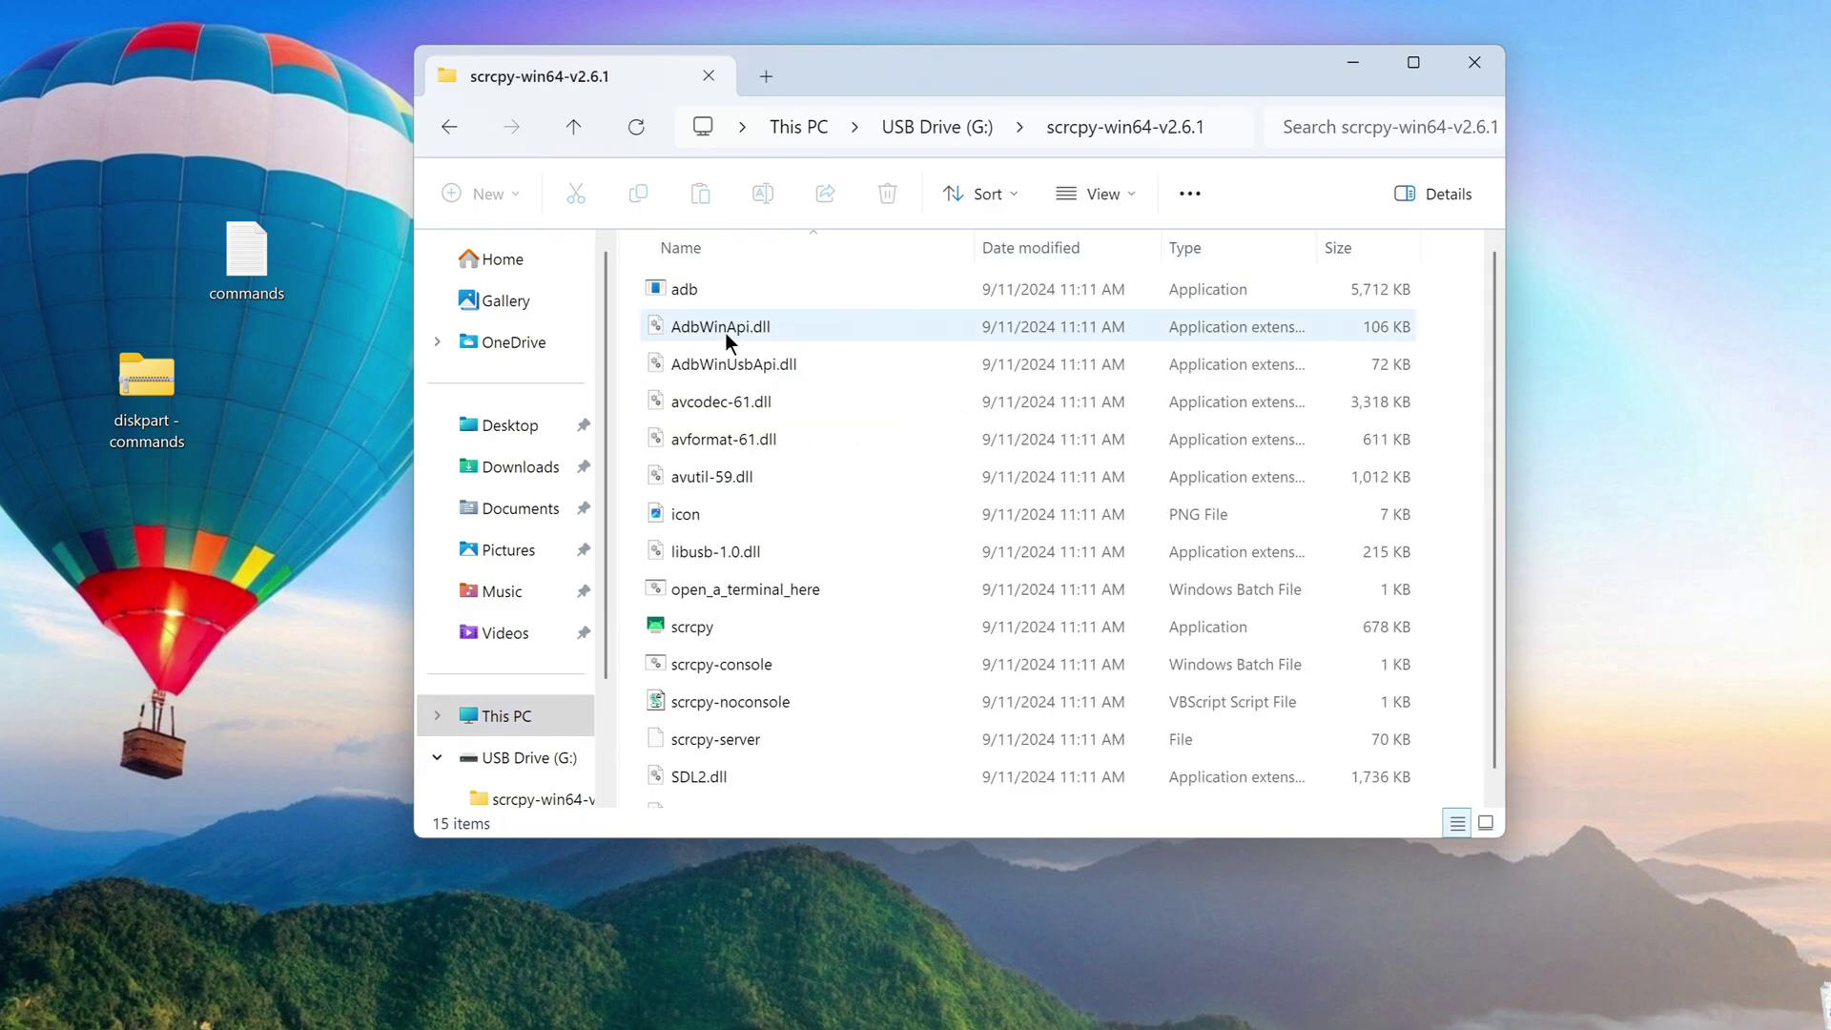
pyautogui.click(576, 126)
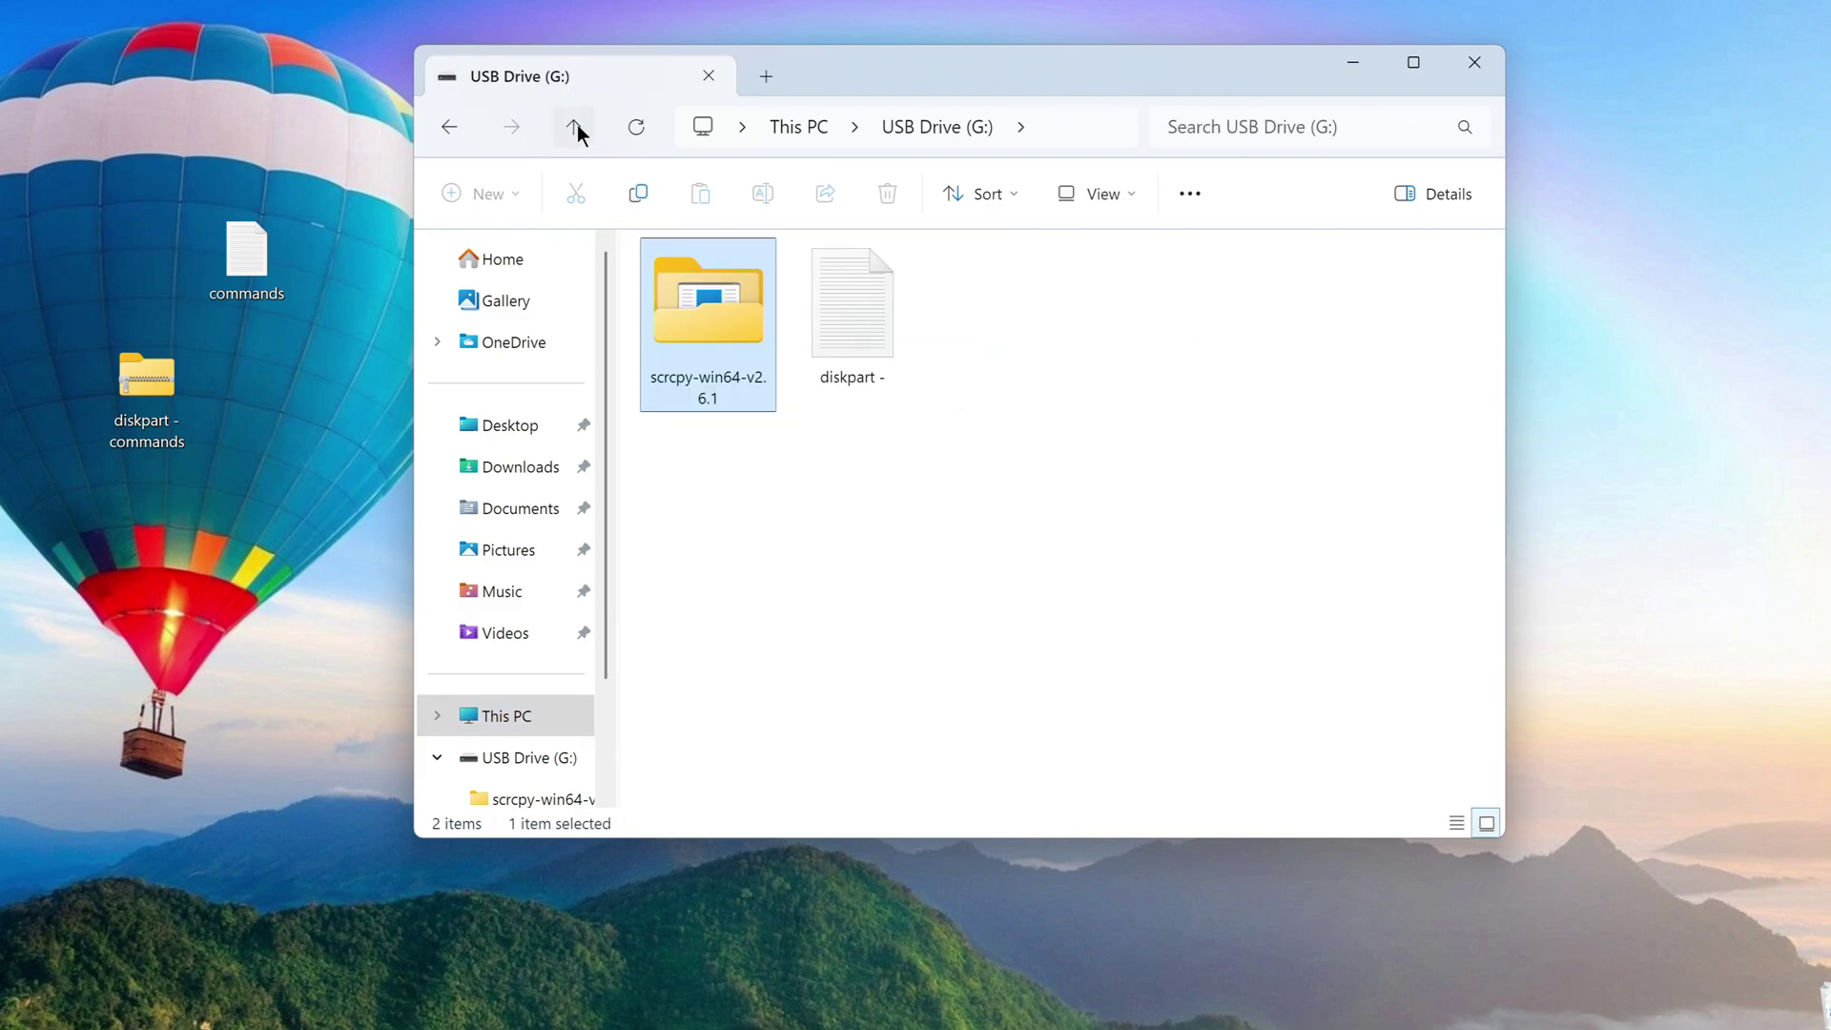
# Step: Try copying 'diskpart - commands' onto the drive, dismiss the write-protected error, and return to This PC
pyautogui.moveTo(153, 391); pyautogui.dragTo(787, 506)
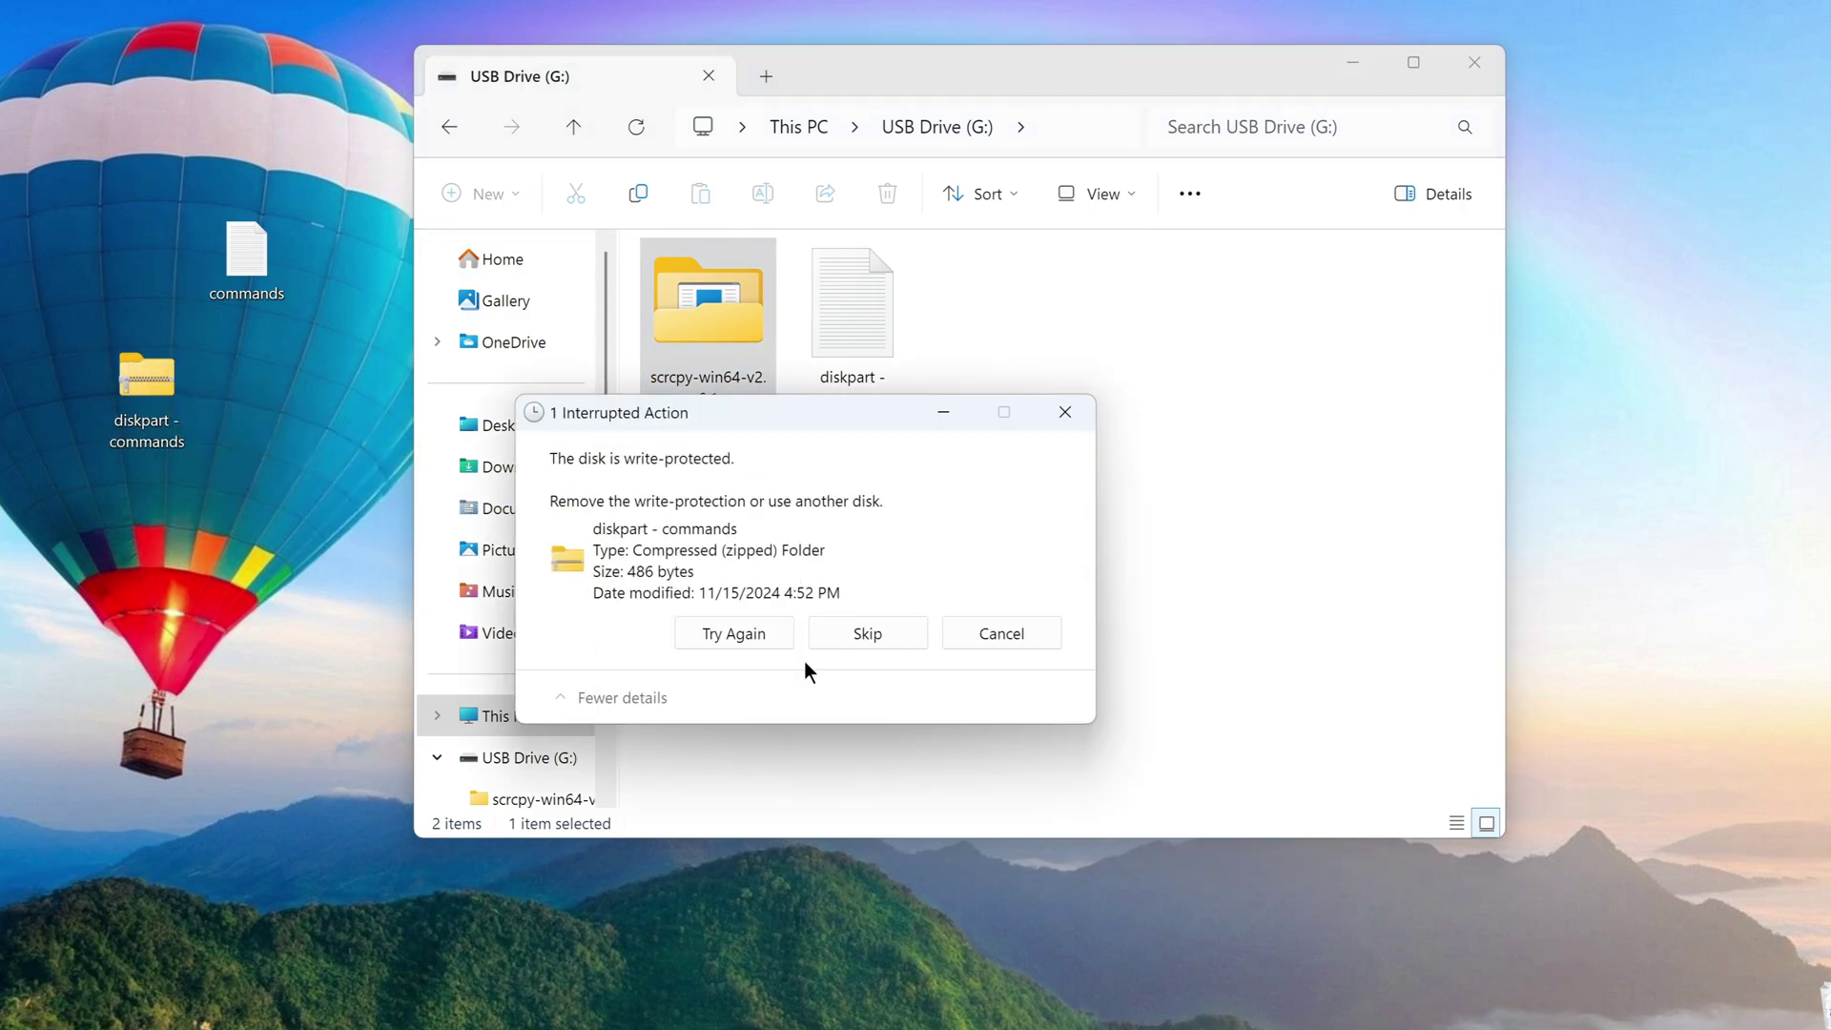
pyautogui.click(774, 639)
pyautogui.click(1010, 633)
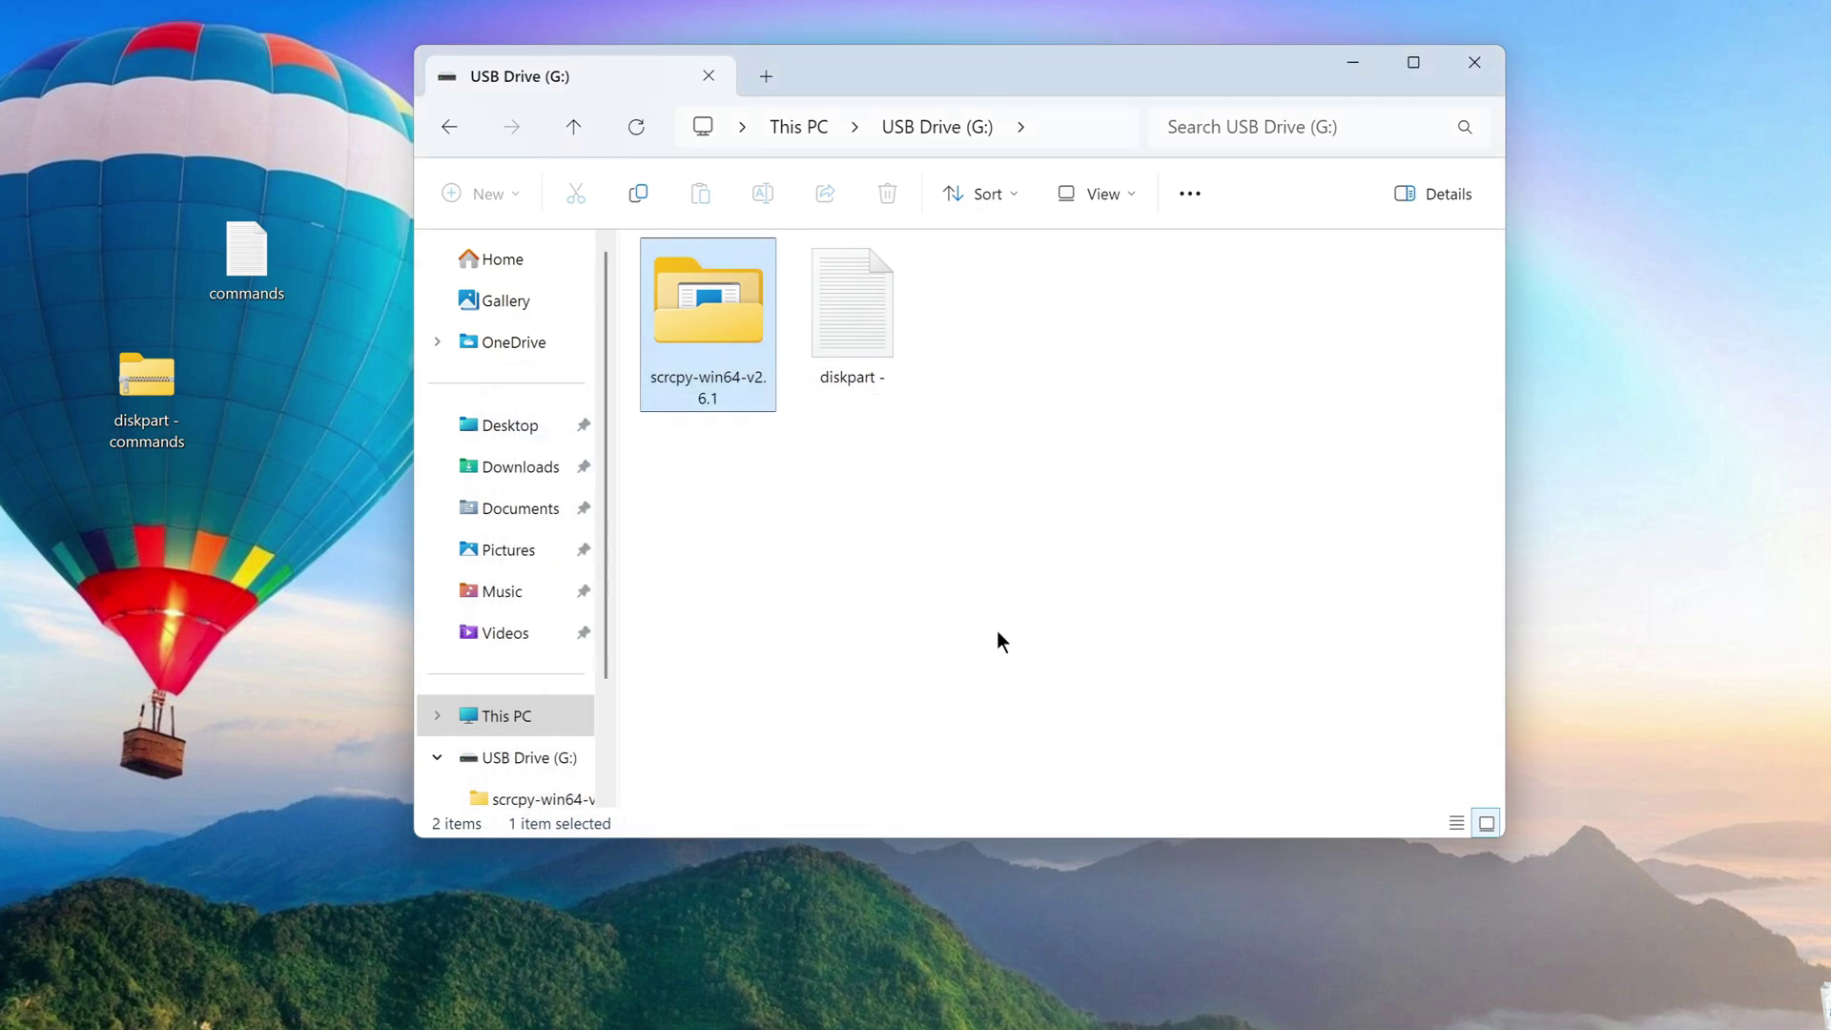
pyautogui.rightClick(850, 286)
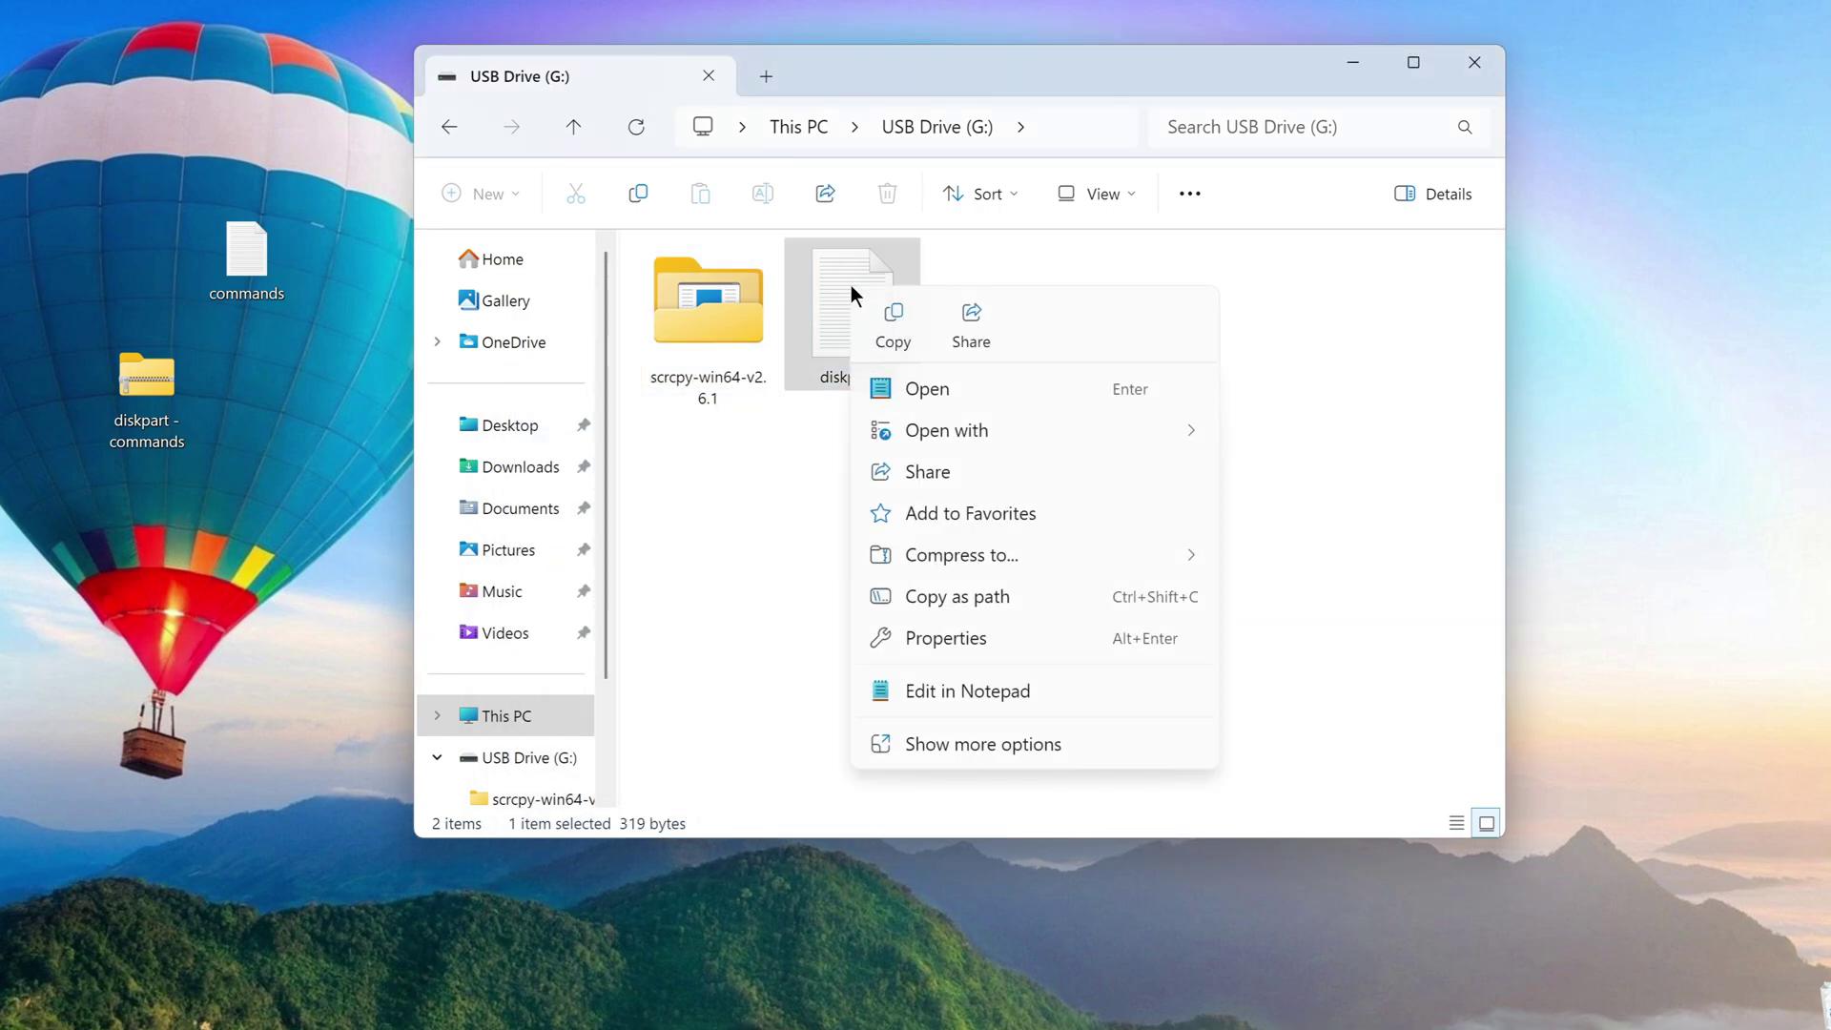
pyautogui.click(1080, 746)
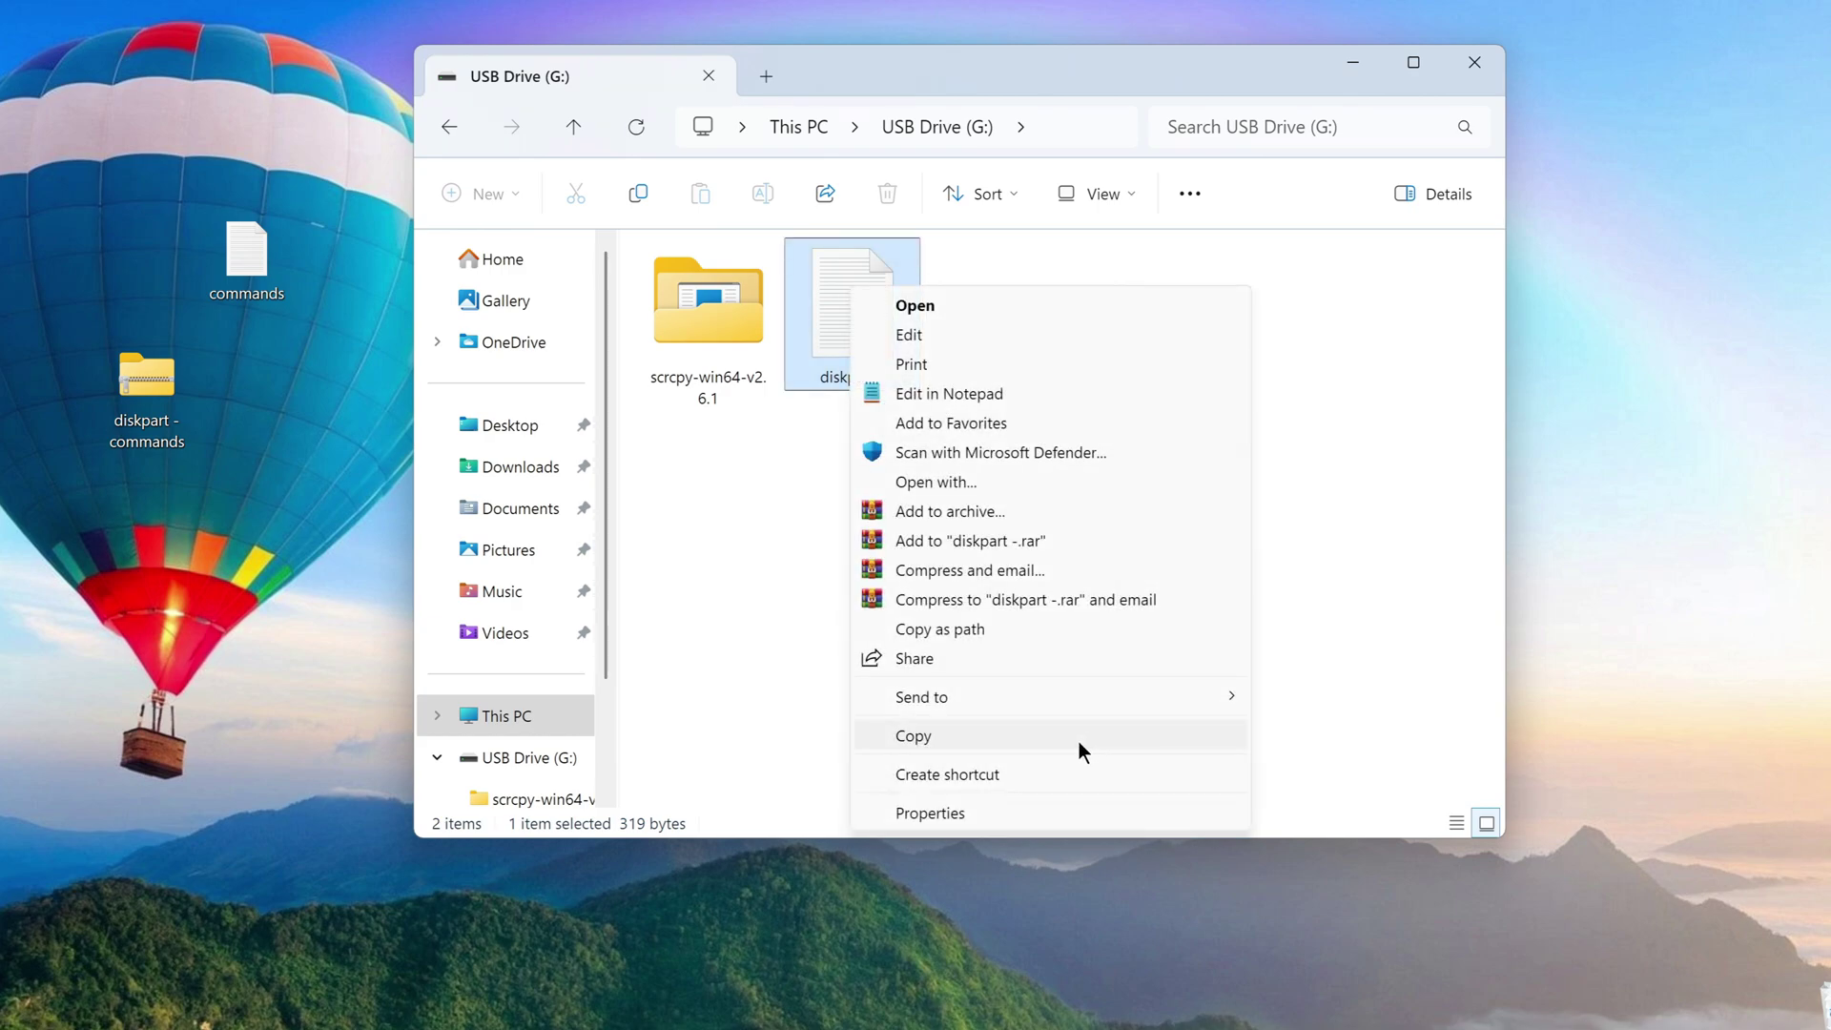
pyautogui.click(1302, 808)
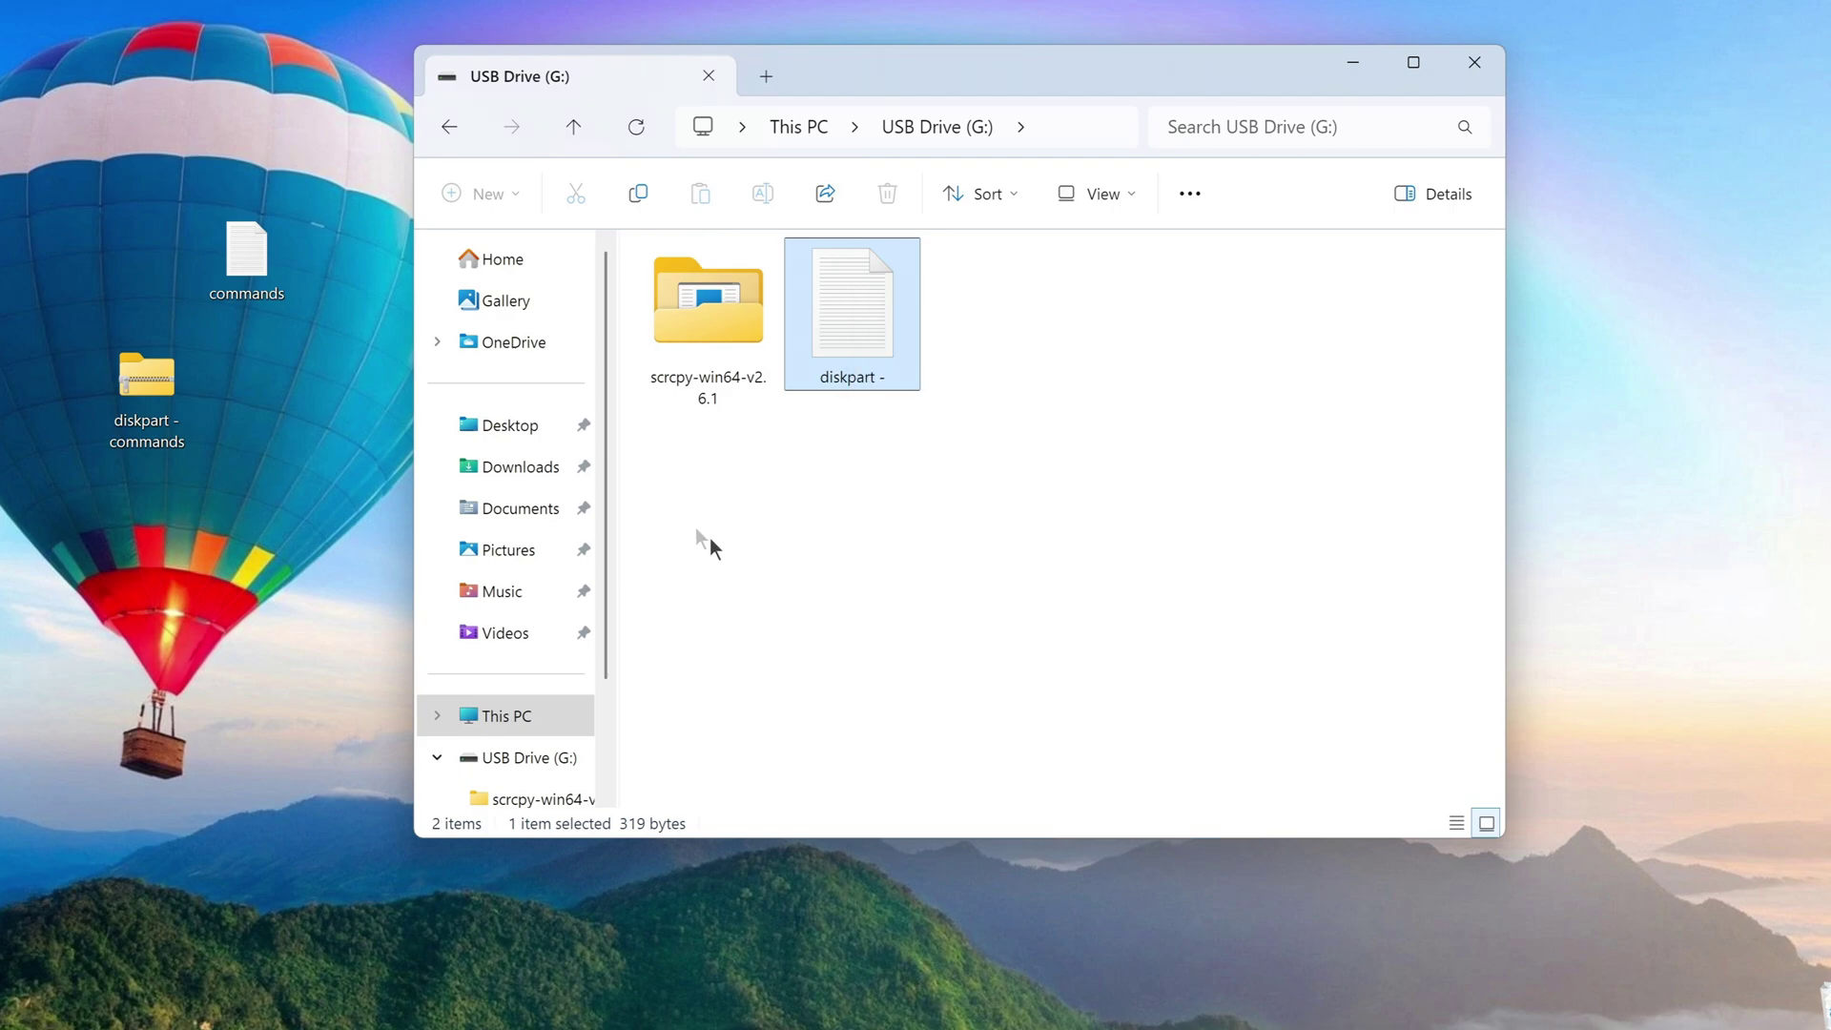
pyautogui.click(574, 130)
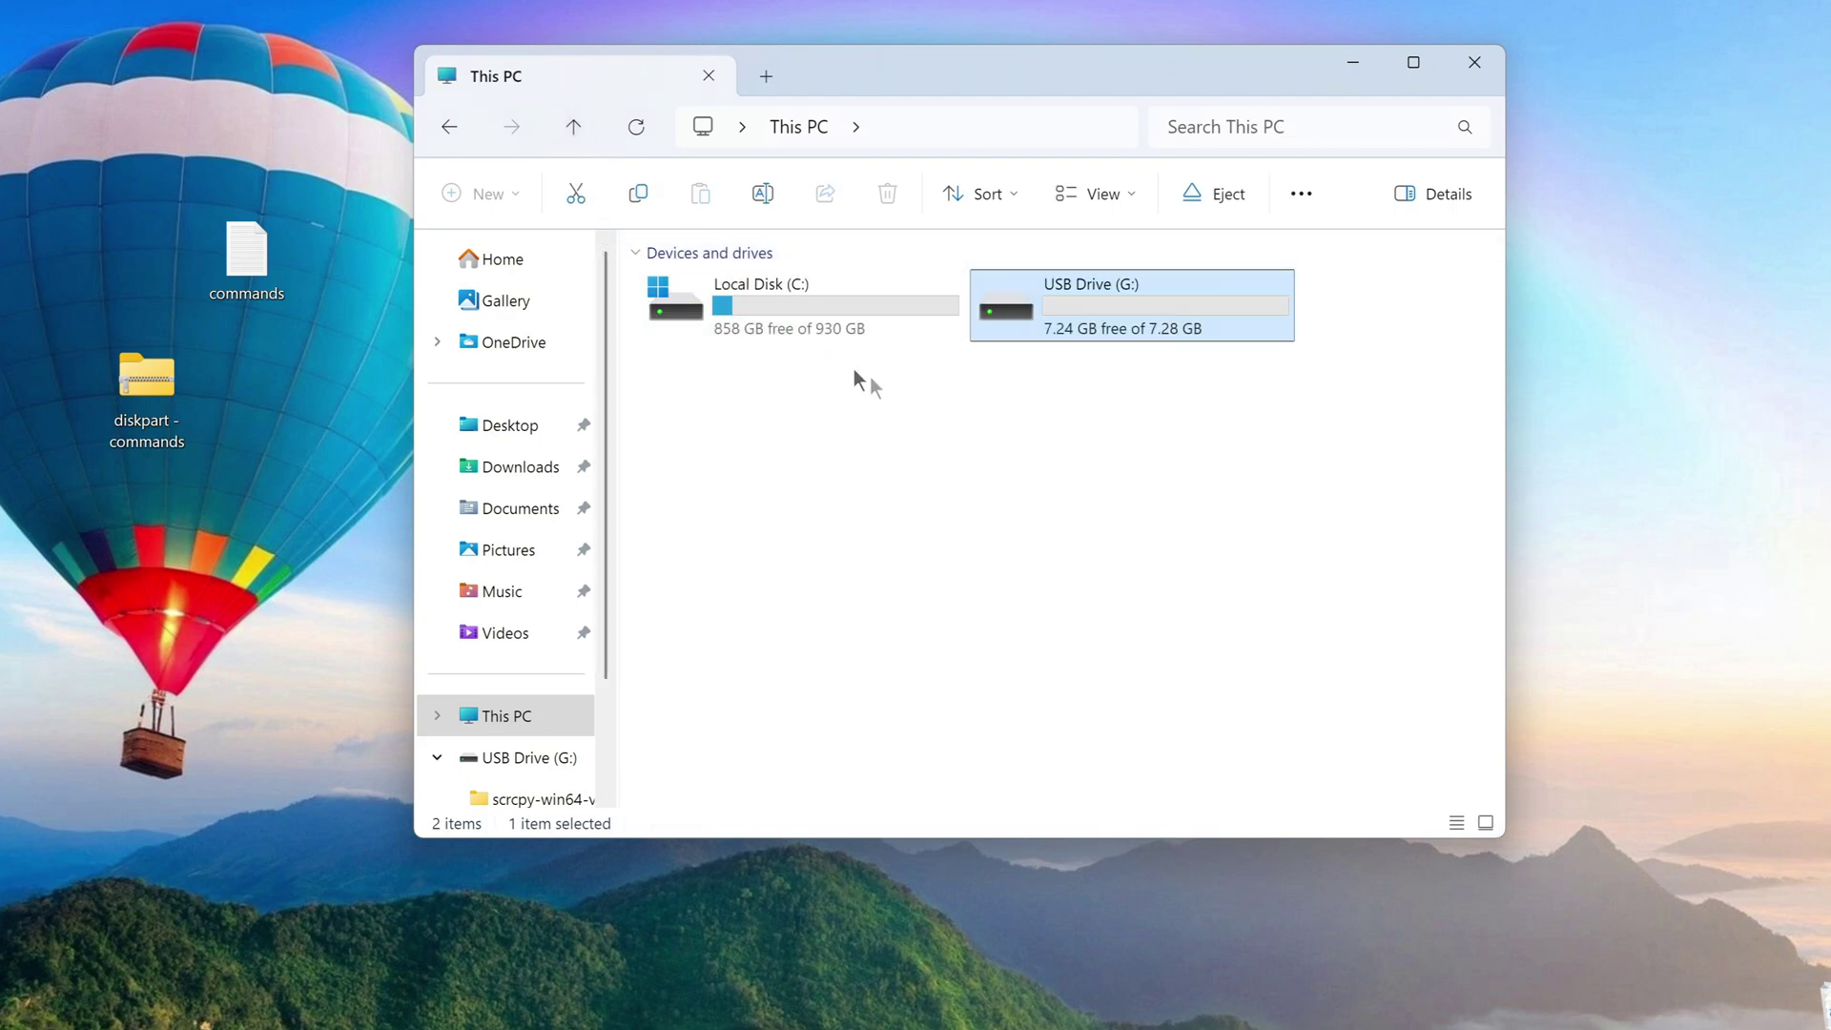
pyautogui.rightClick(1119, 303)
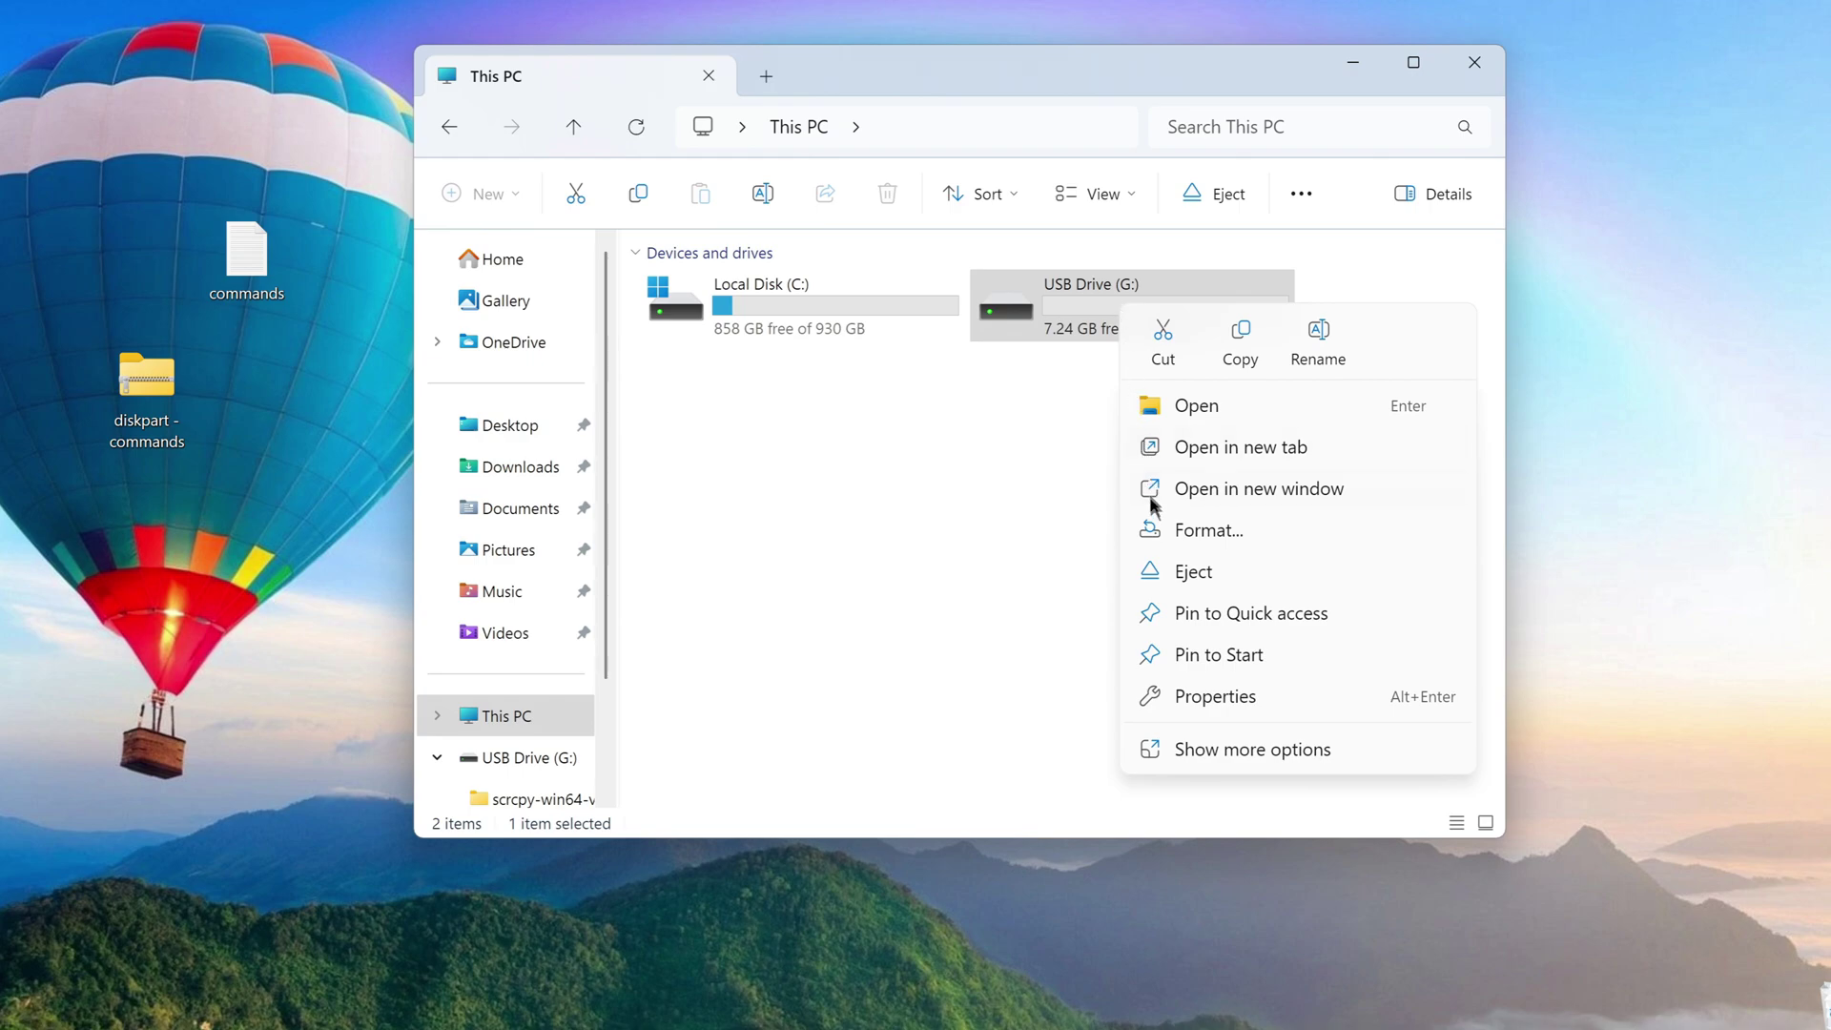
pyautogui.click(1287, 529)
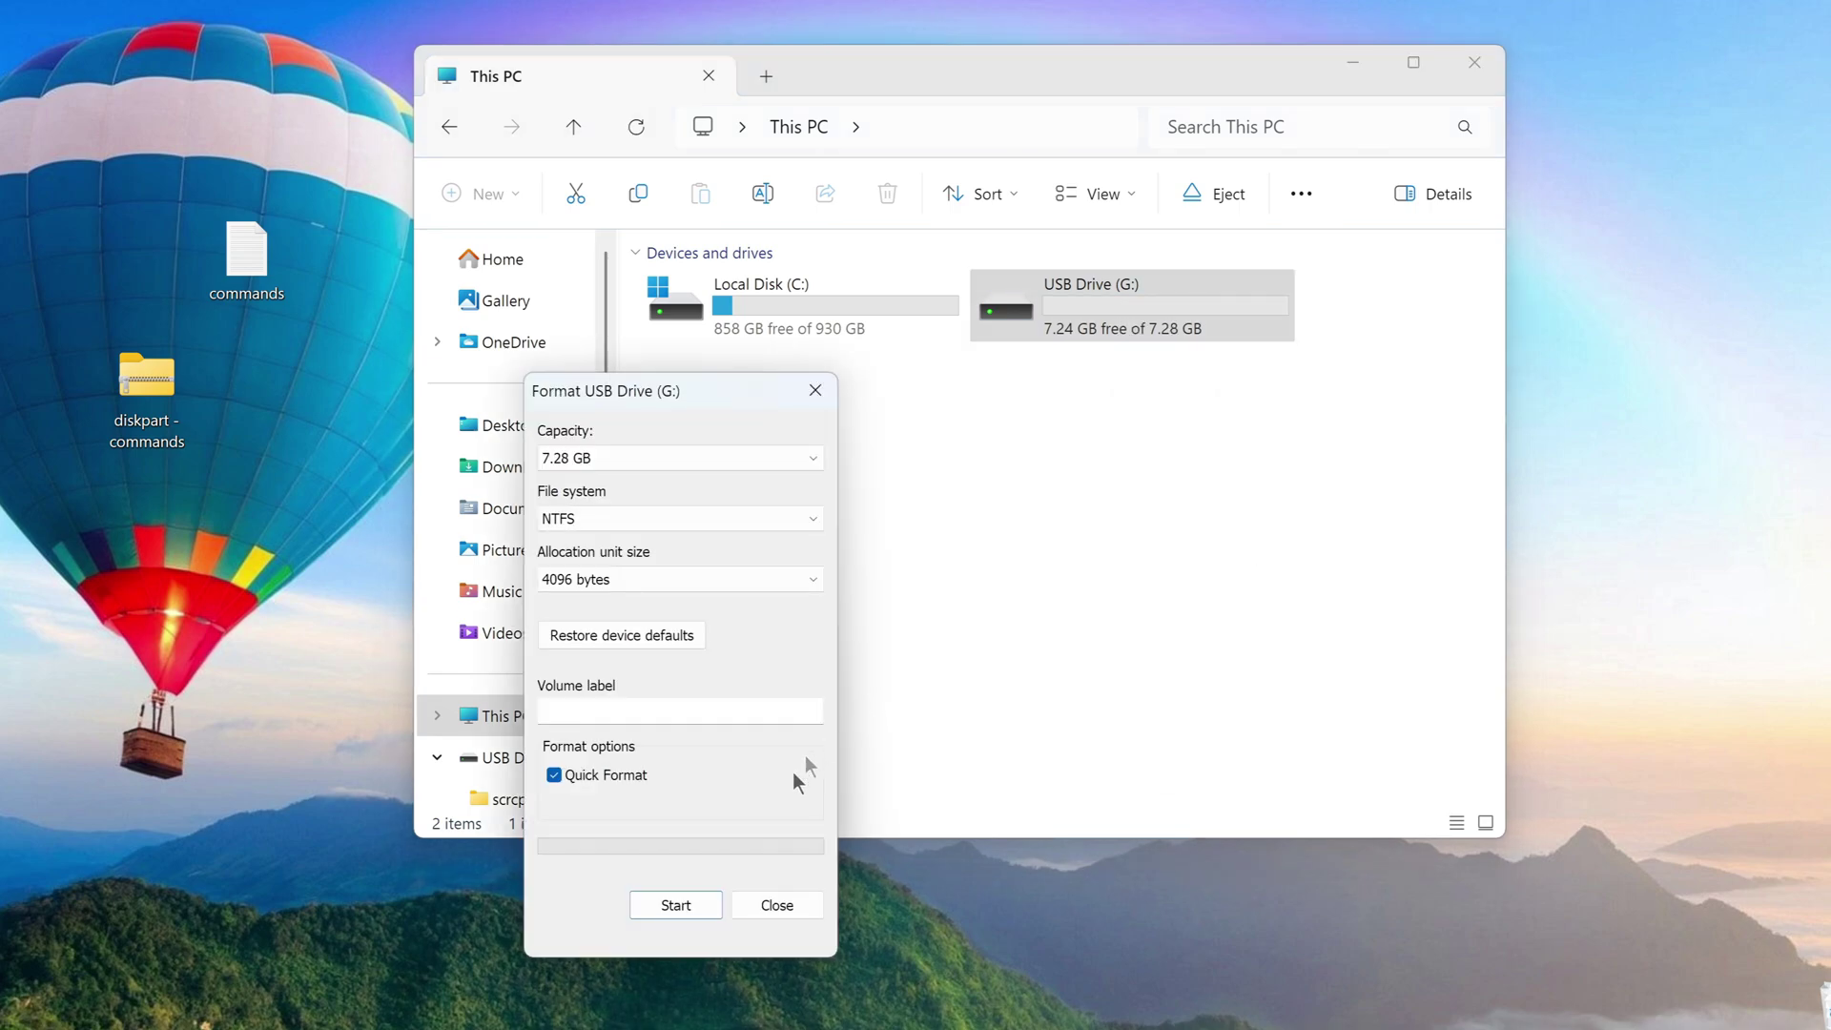
pyautogui.click(708, 906)
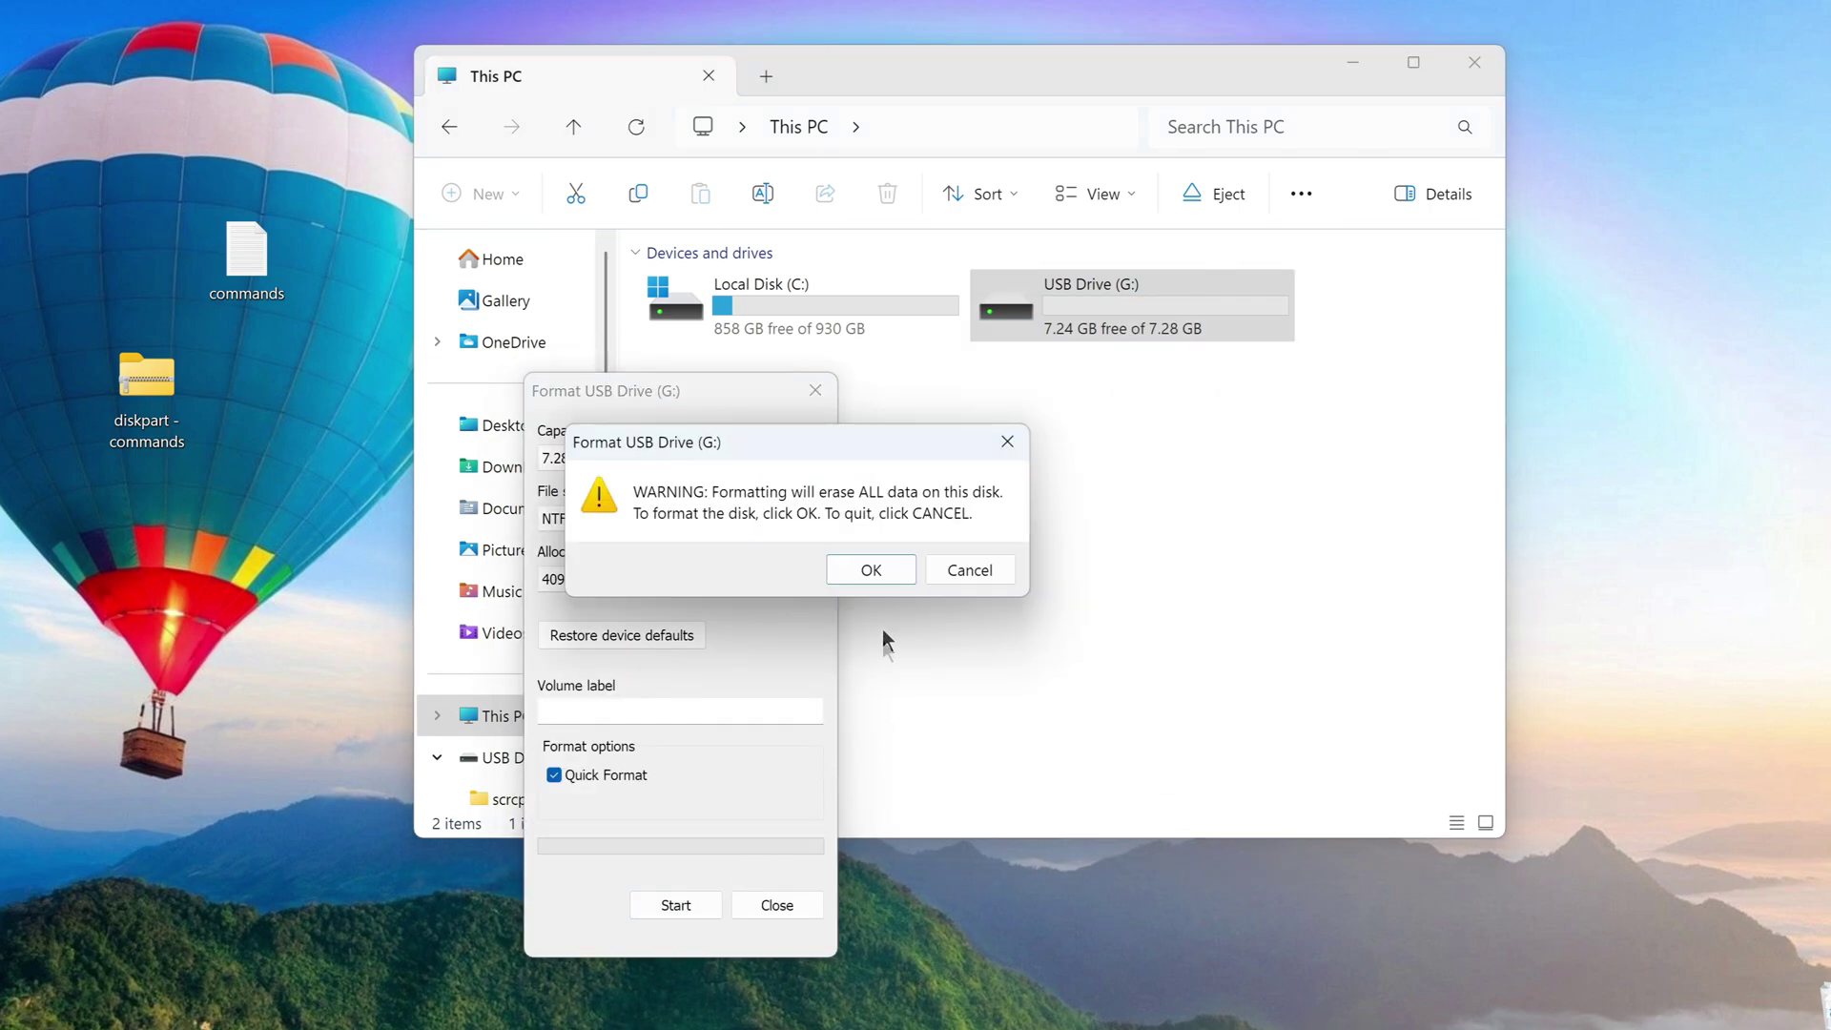
pyautogui.click(871, 571)
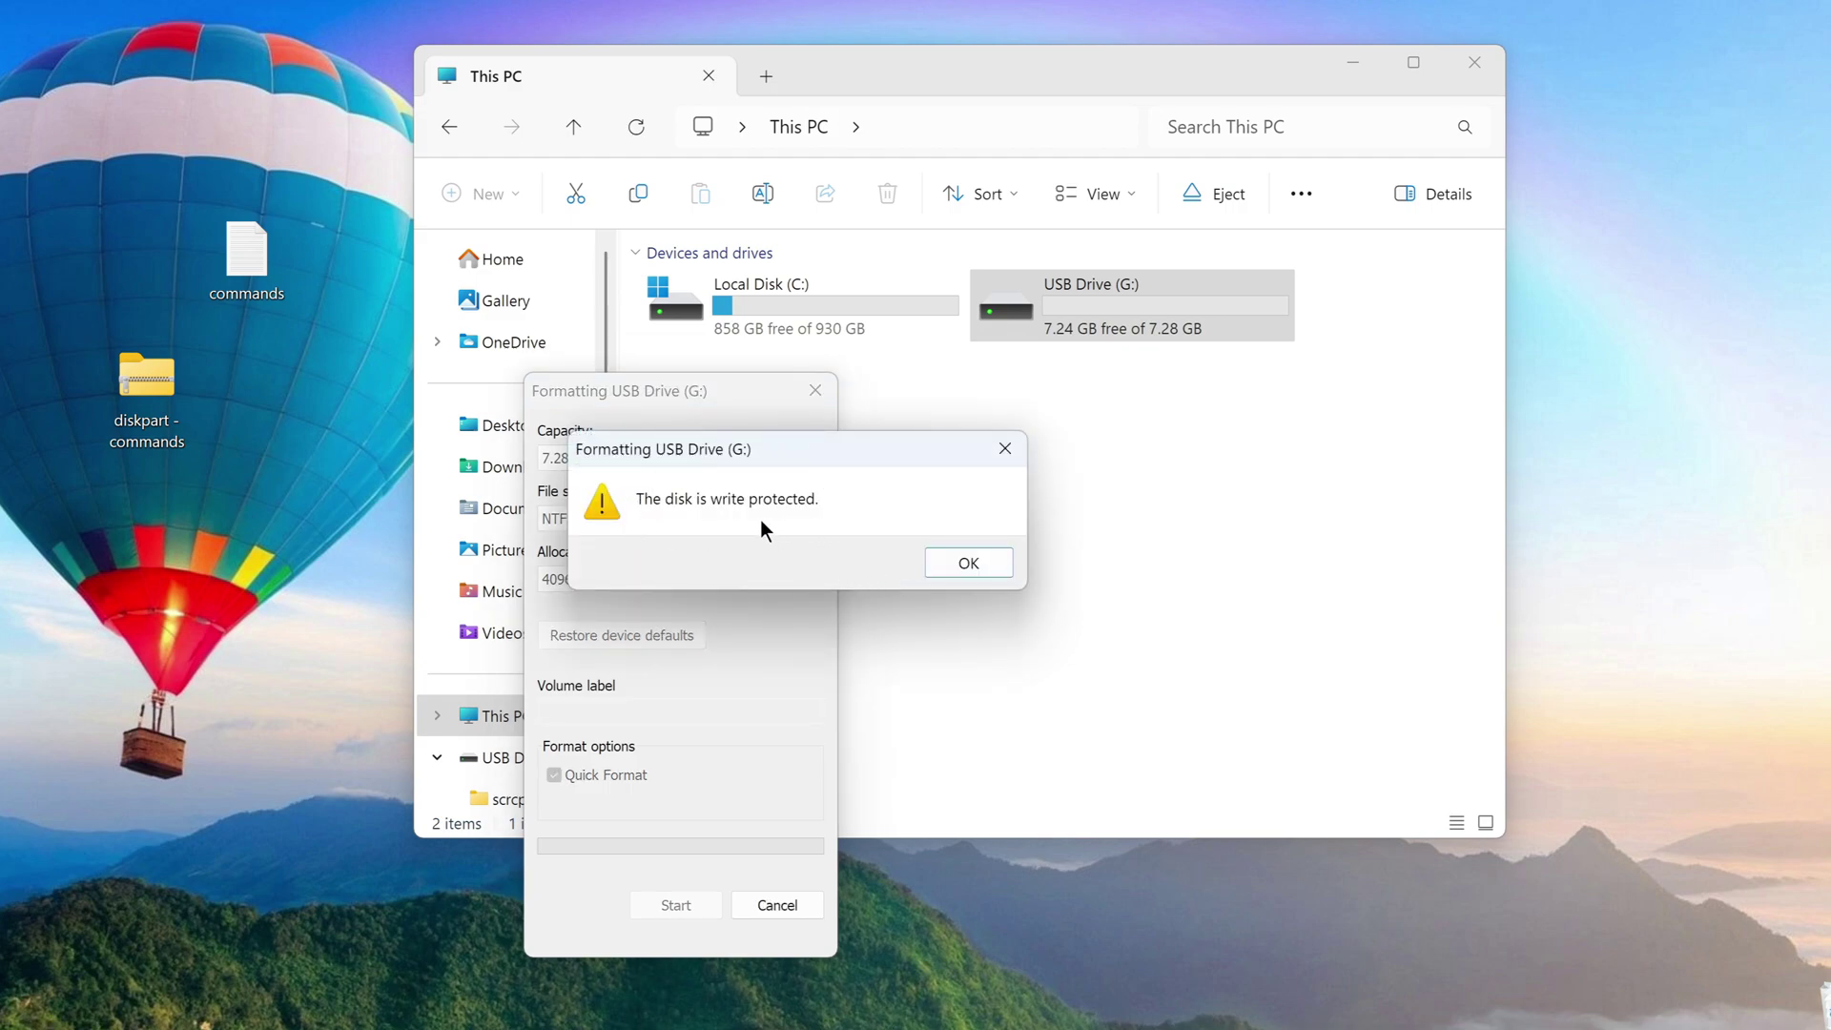
pyautogui.click(939, 565)
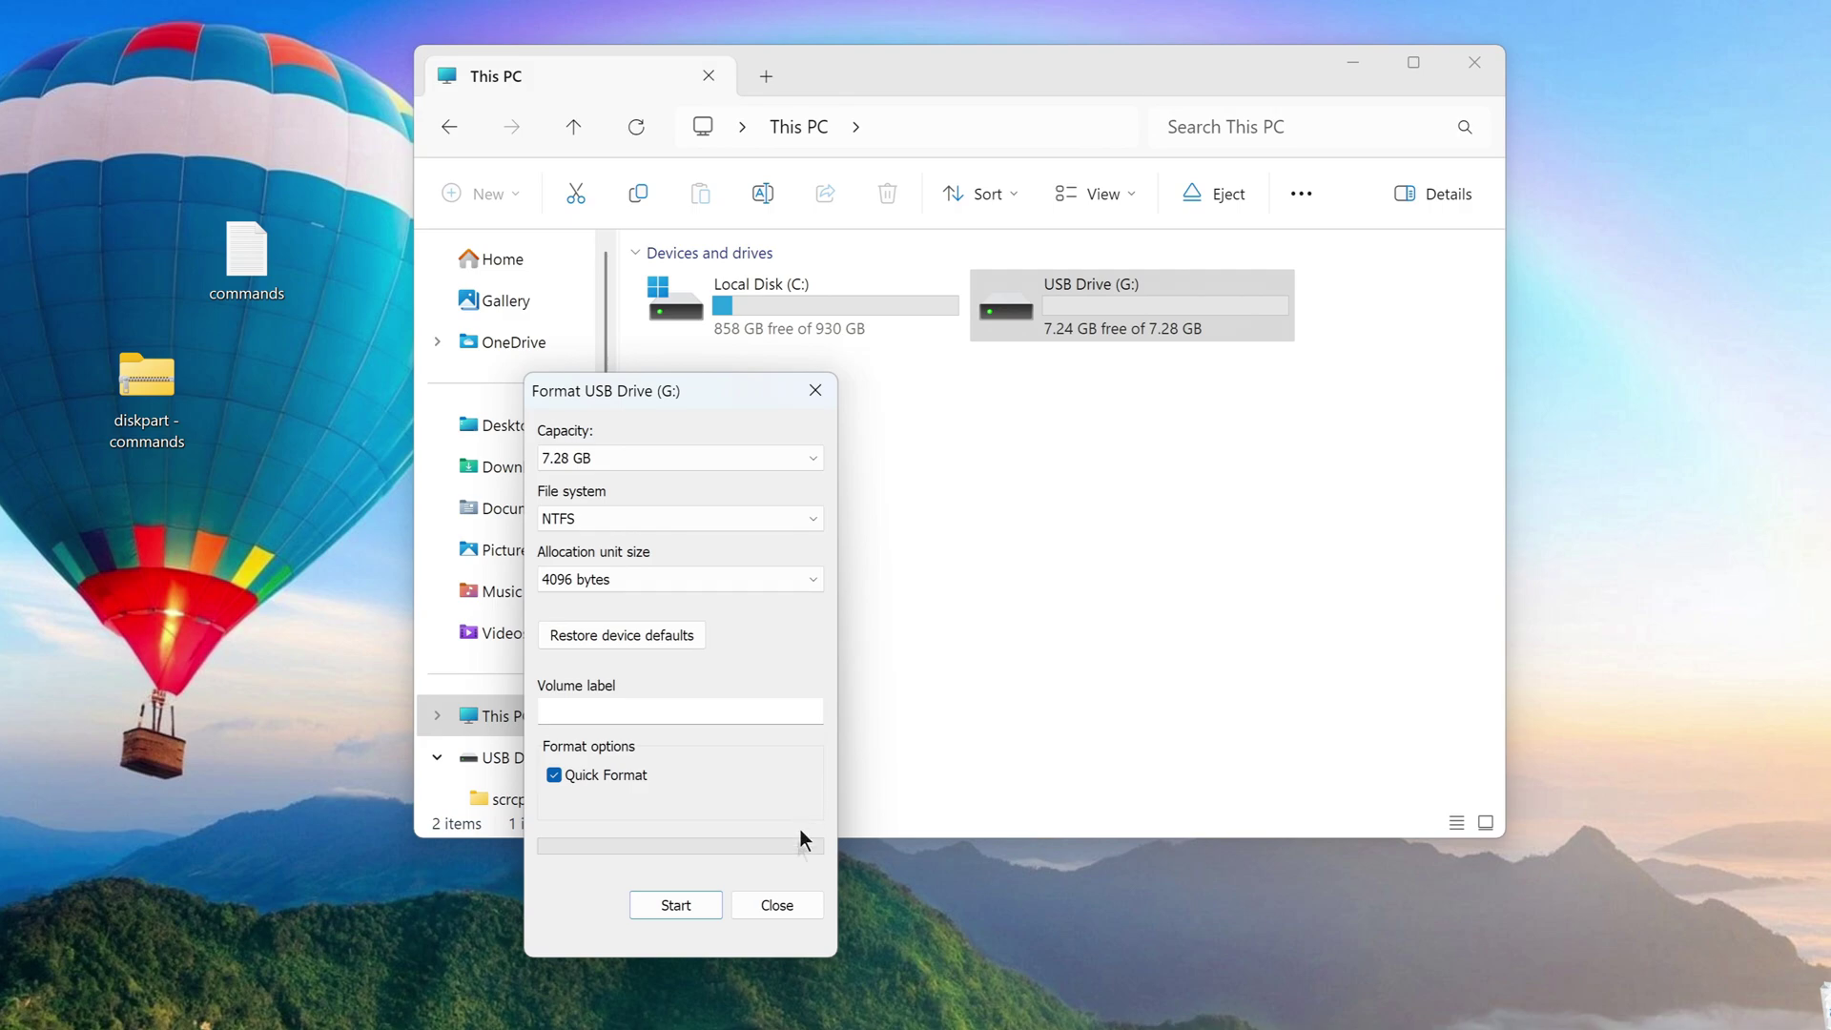
pyautogui.click(777, 905)
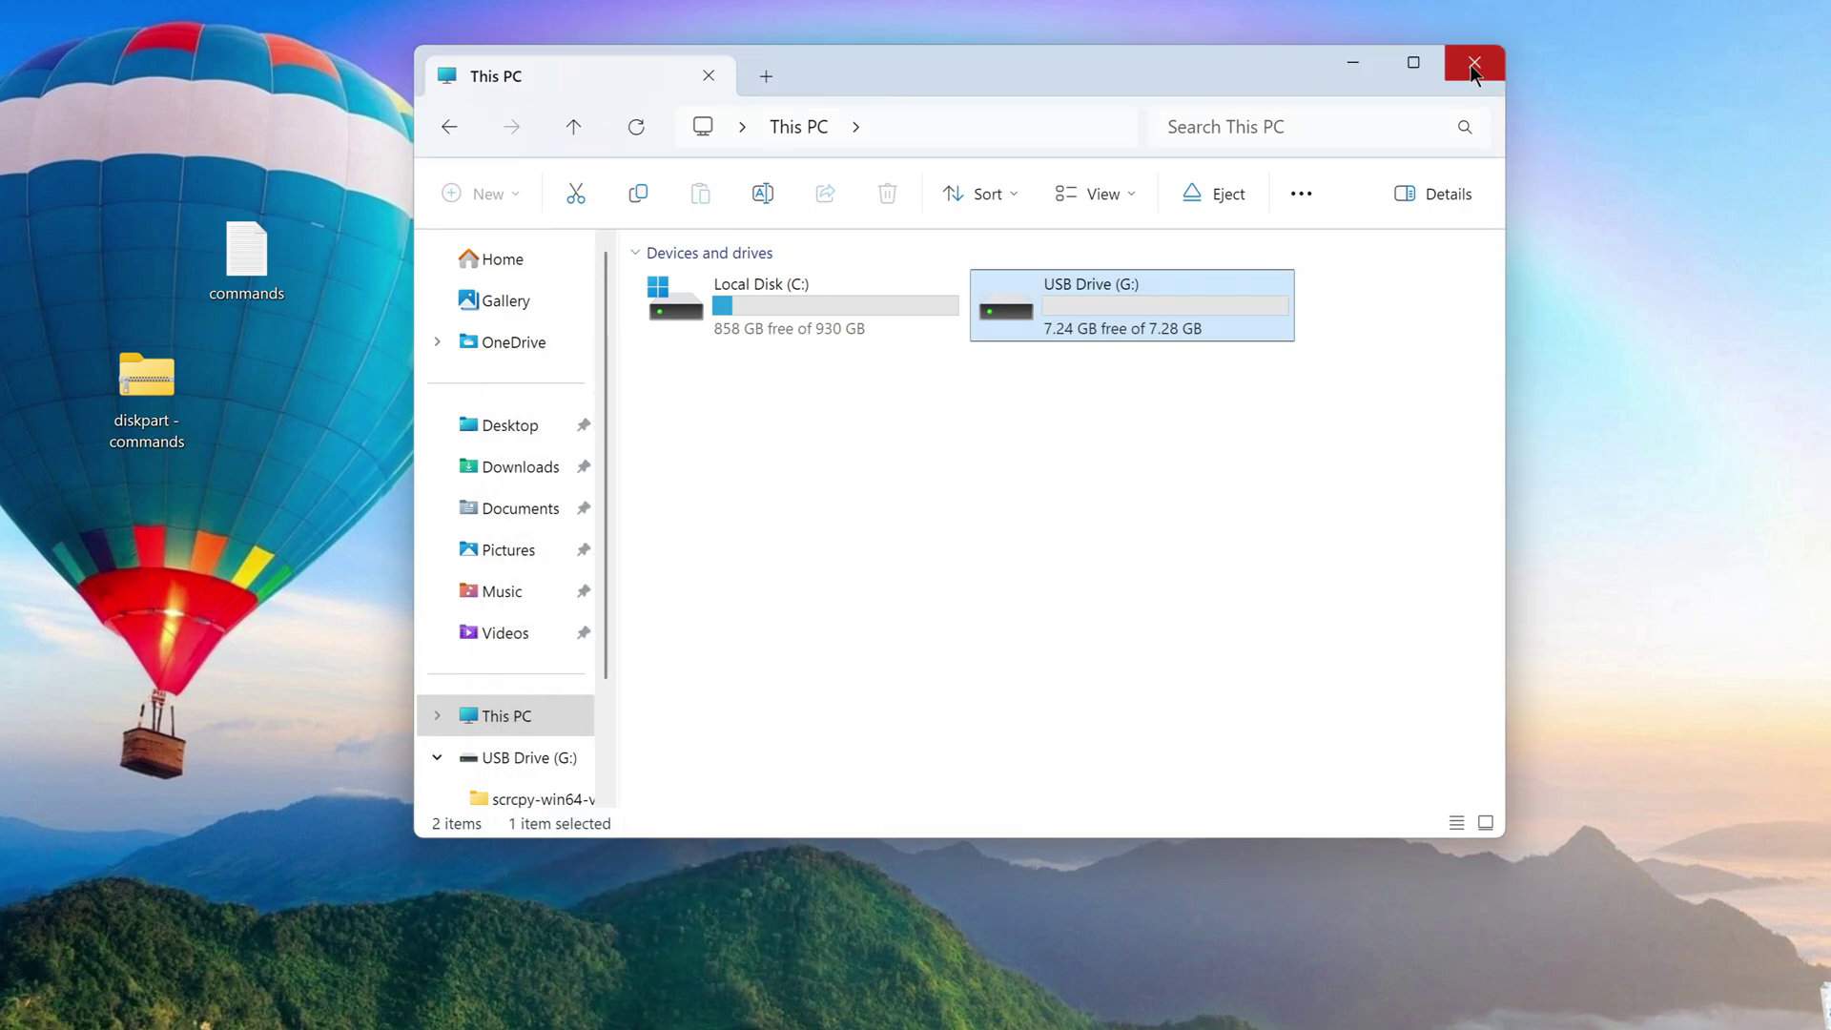
pyautogui.click(1473, 63)
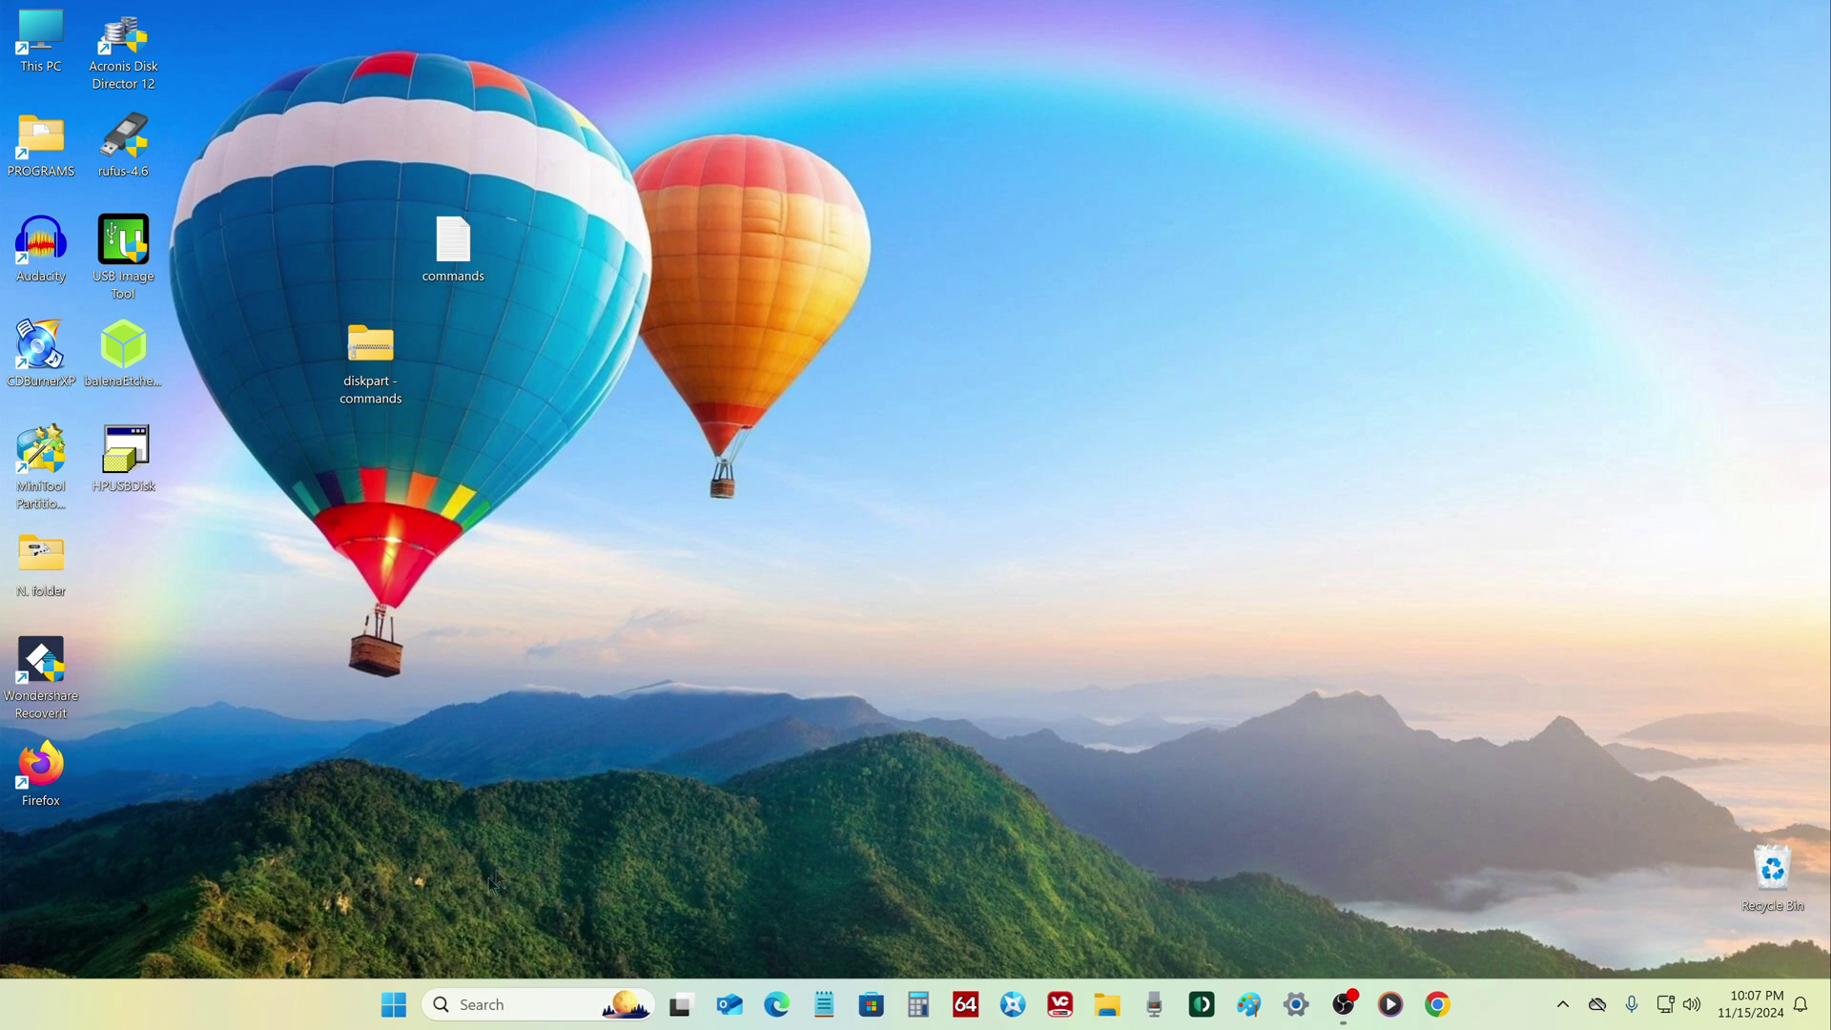
# Step: Open an admin PowerShell terminal on the right side and open the commands text file
pyautogui.rightClick(398, 1006)
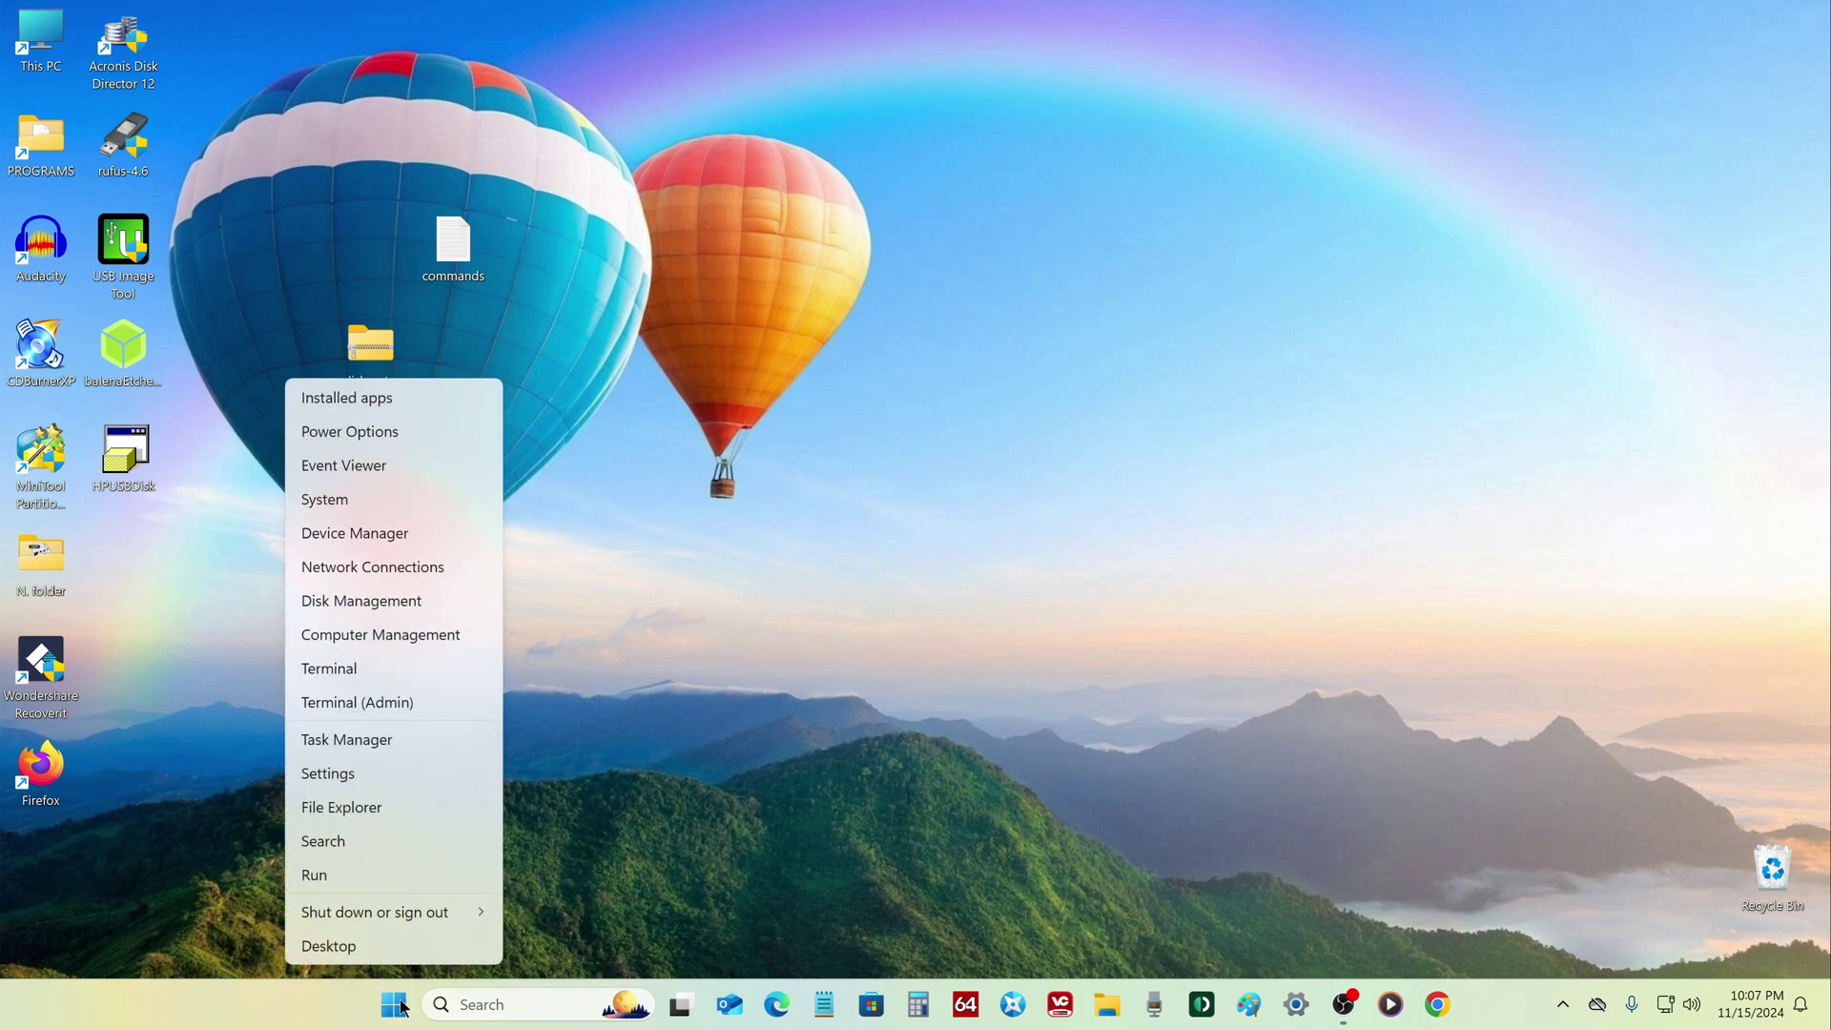
pyautogui.click(450, 703)
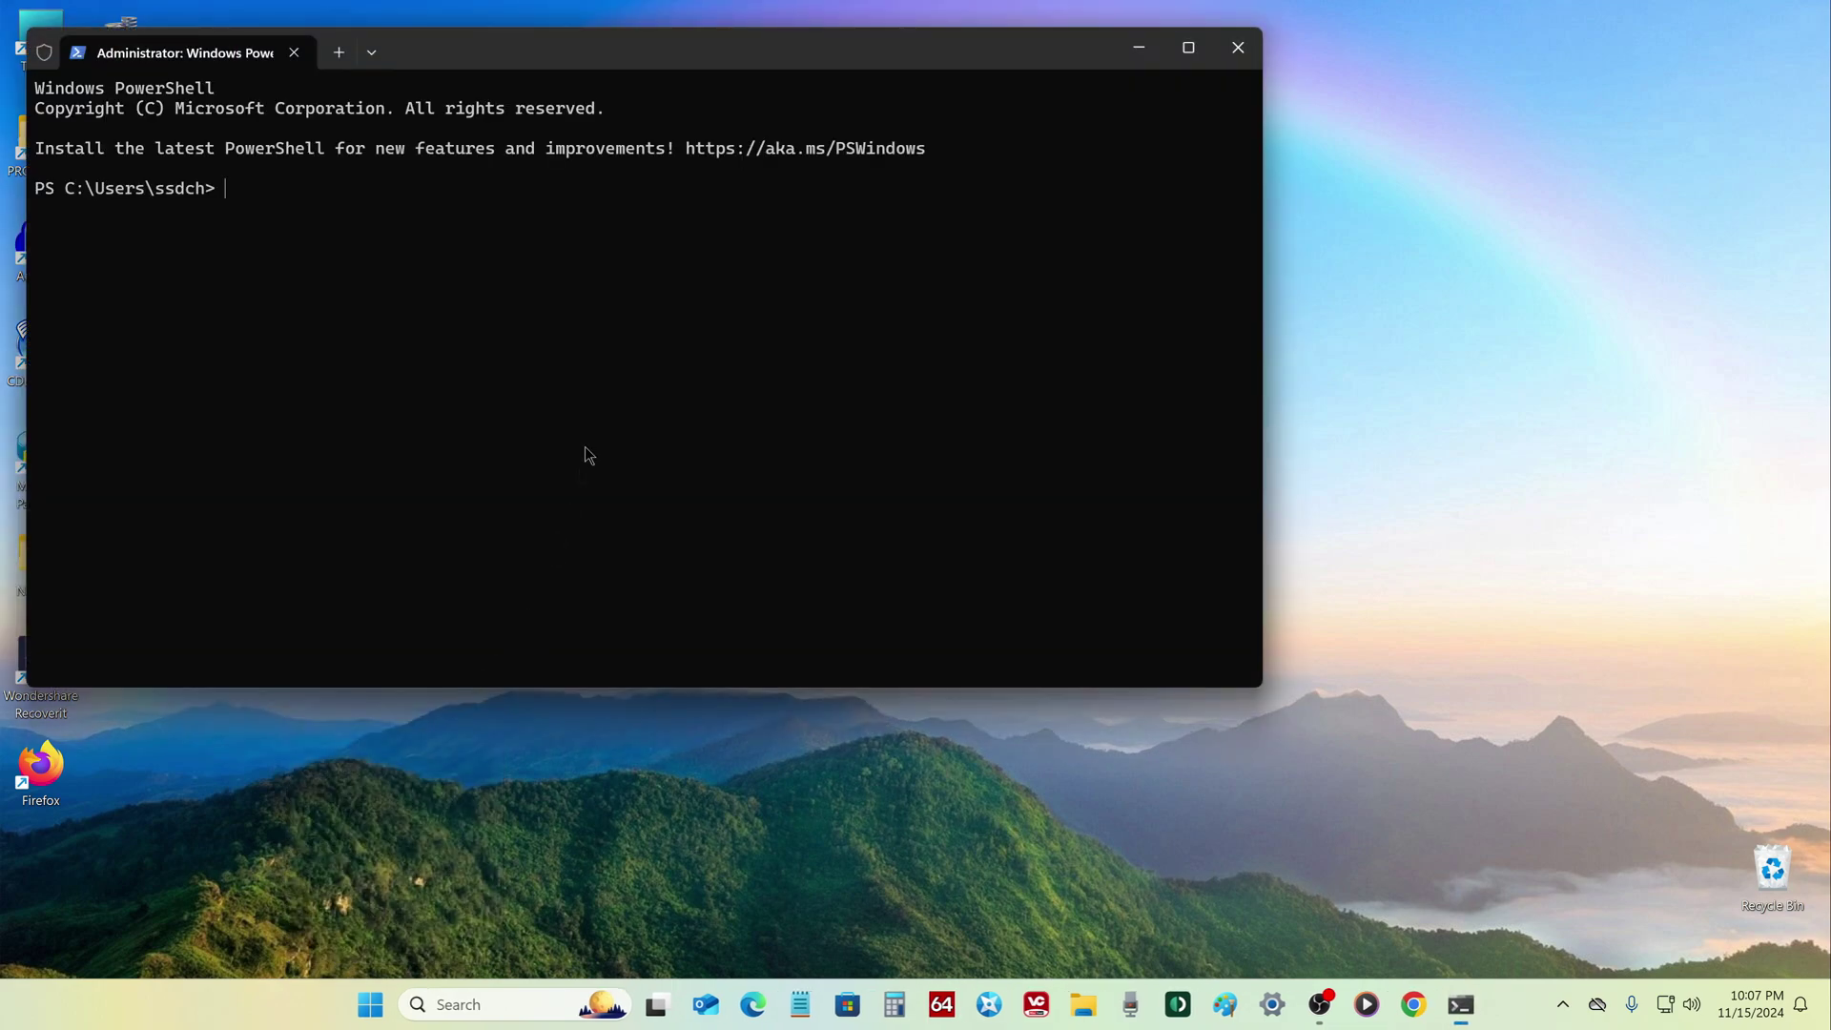
pyautogui.moveTo(519, 47); pyautogui.dragTo(1366, 59)
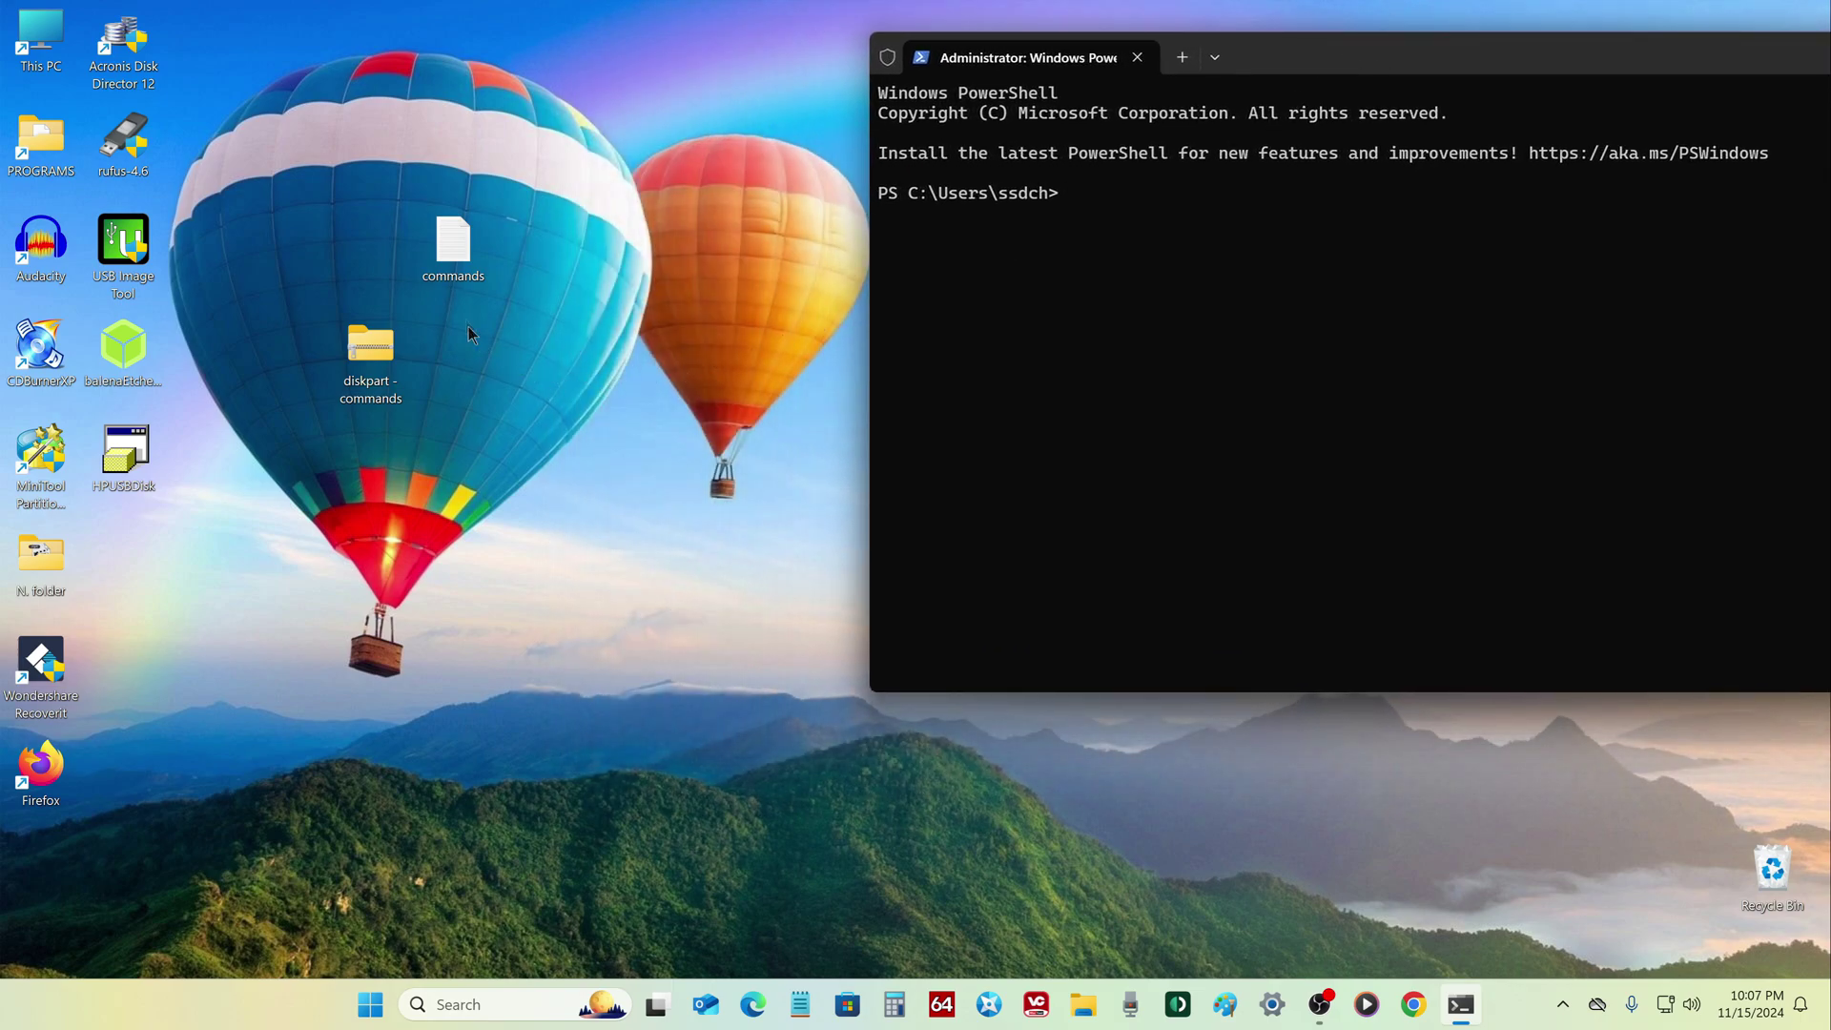
pyautogui.doubleClick(465, 249)
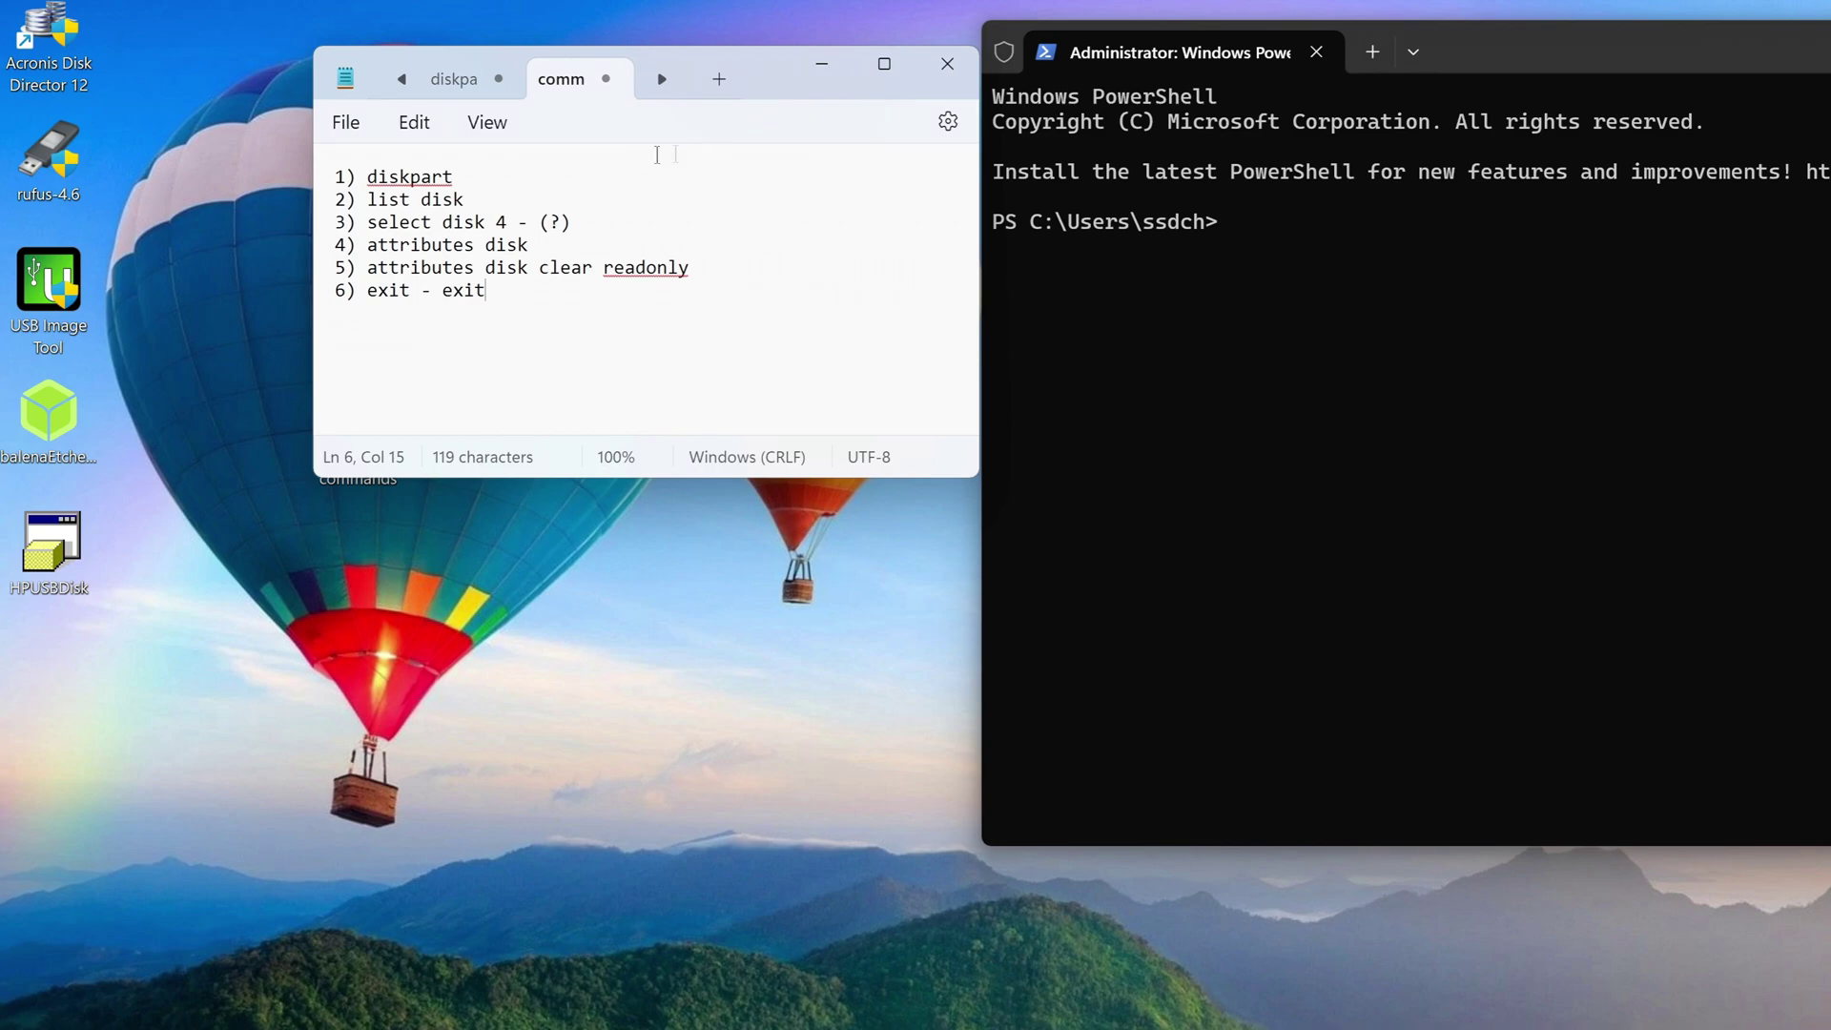
# Step: Start DiskPart by pasting the 'diskpart' command from Notepad into PowerShell
pyautogui.moveTo(454, 178); pyautogui.dragTo(368, 183)
pyautogui.rightClick(401, 176)
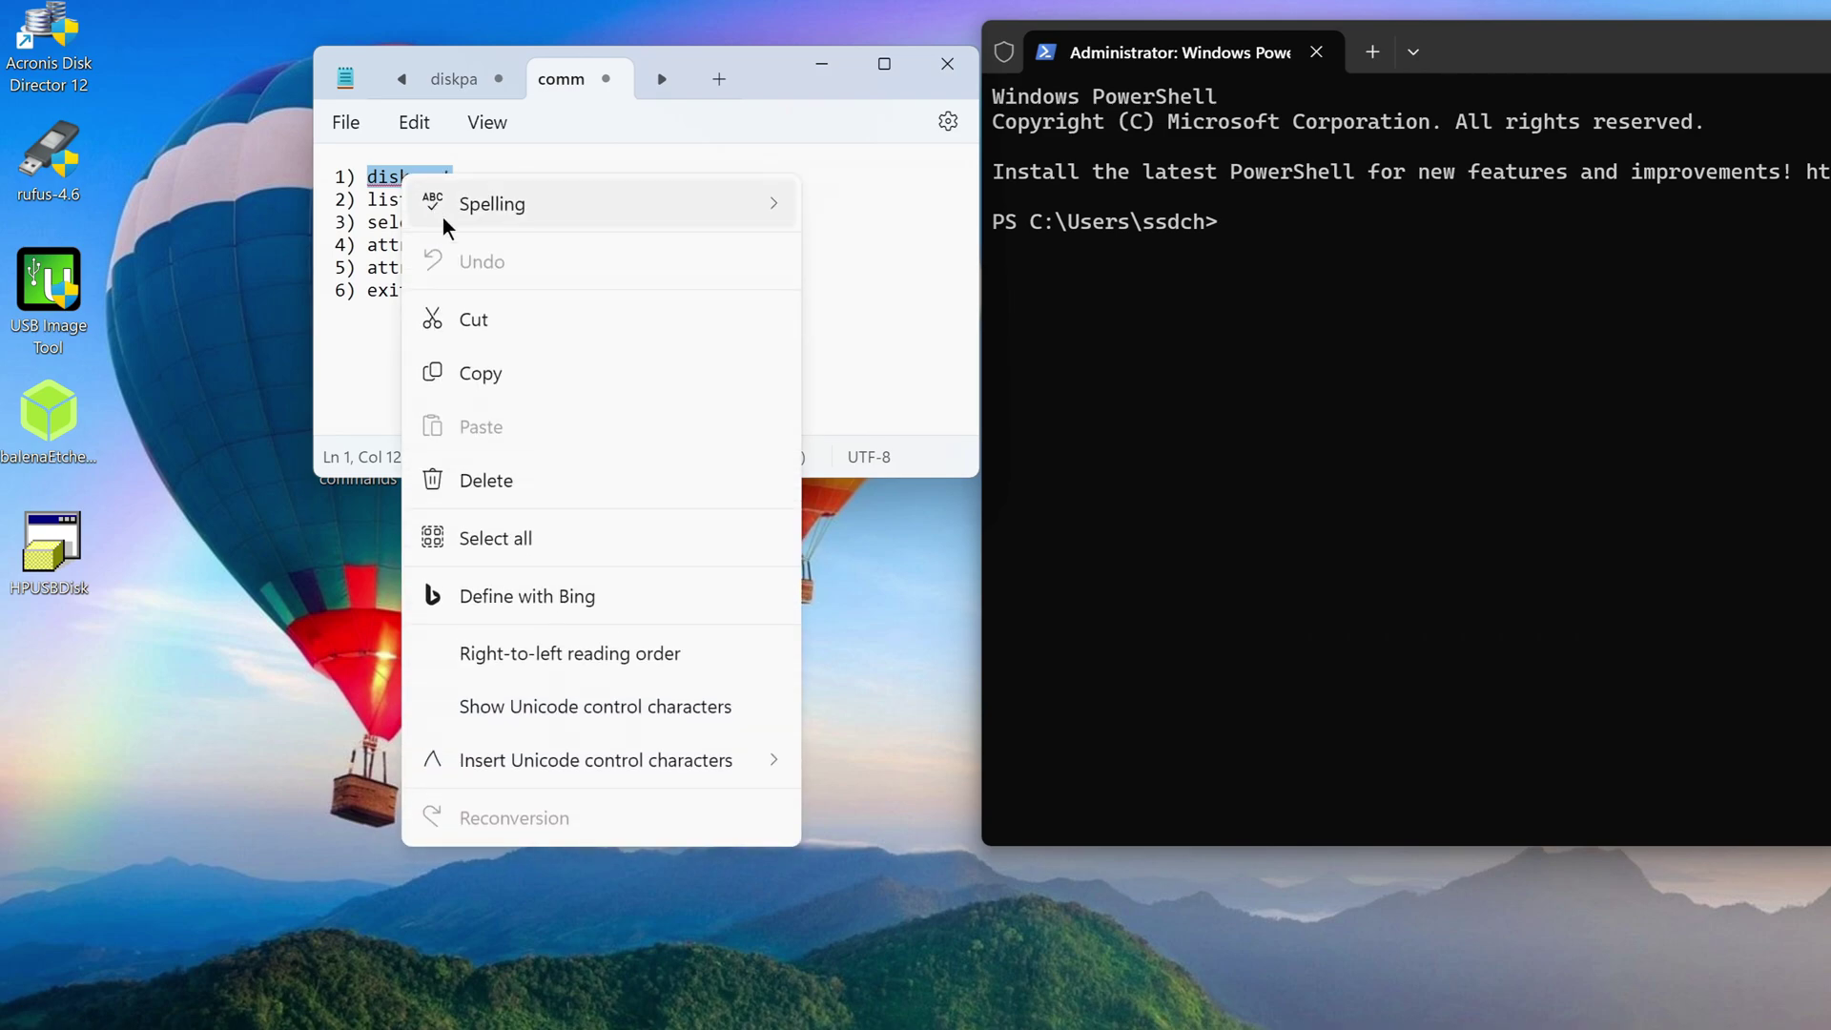
pyautogui.click(572, 375)
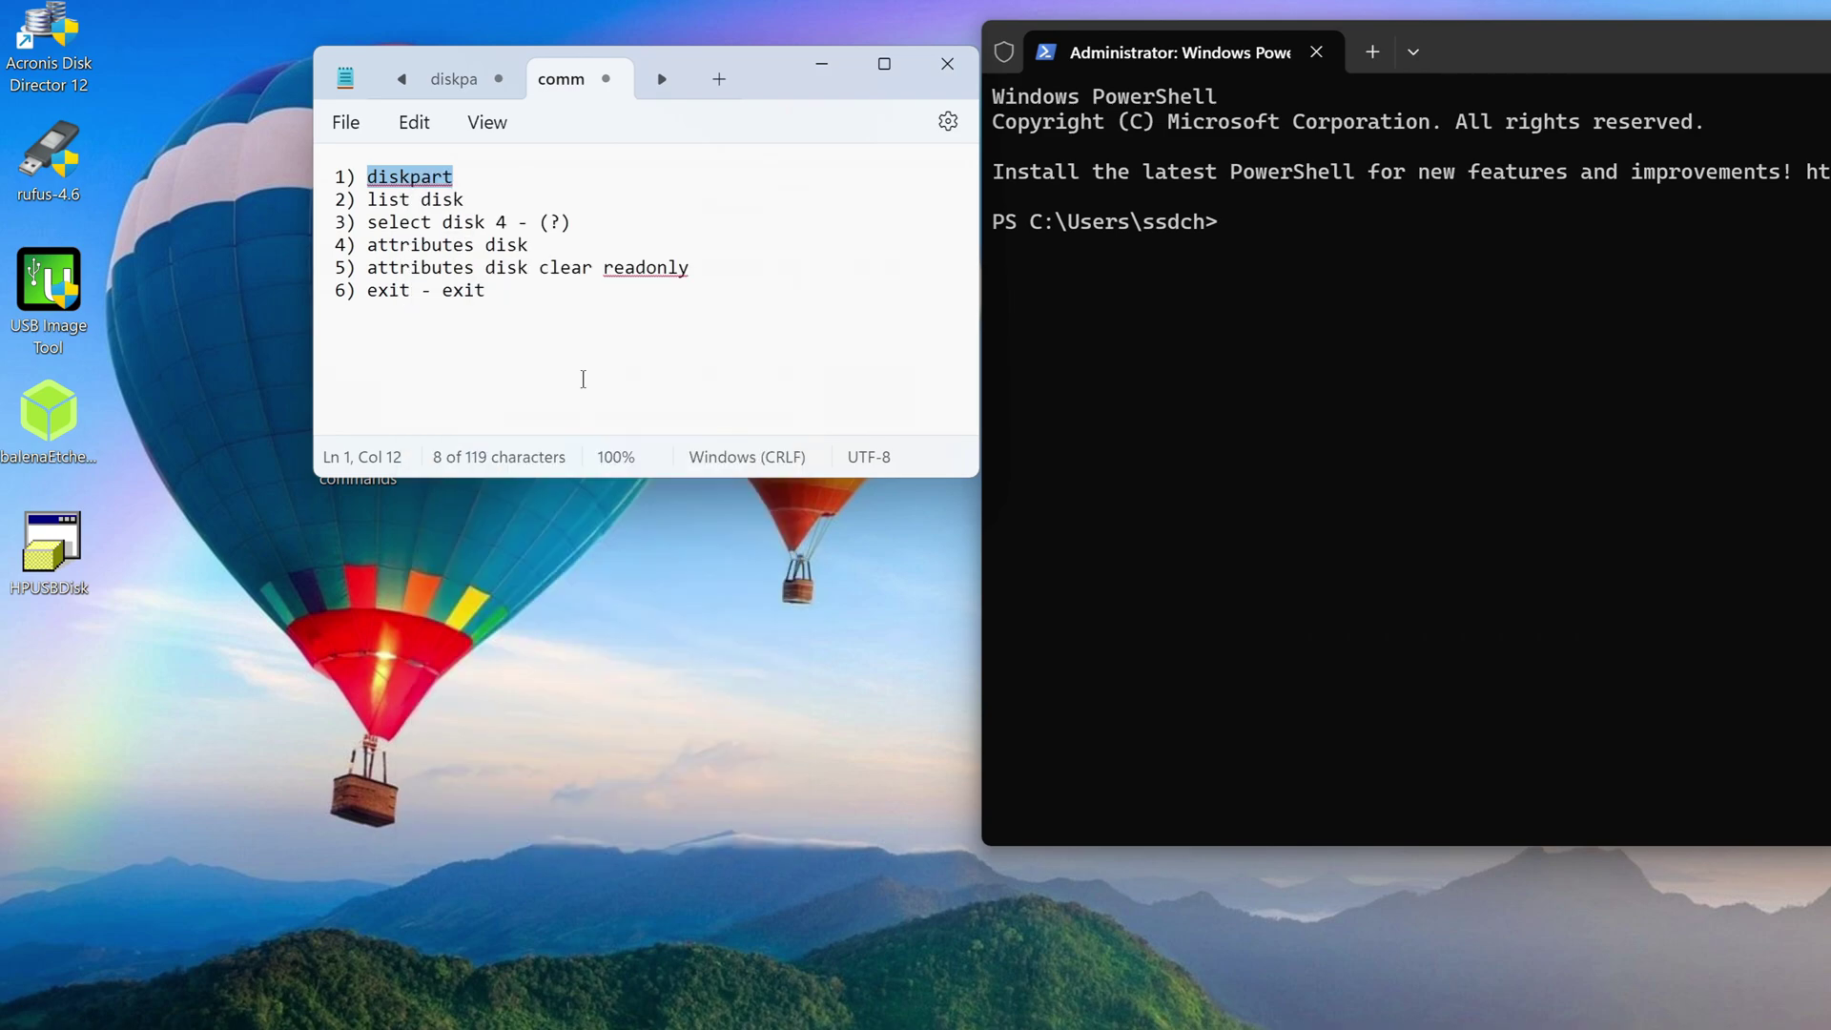
pyautogui.rightClick(1256, 225)
pyautogui.press('Return')
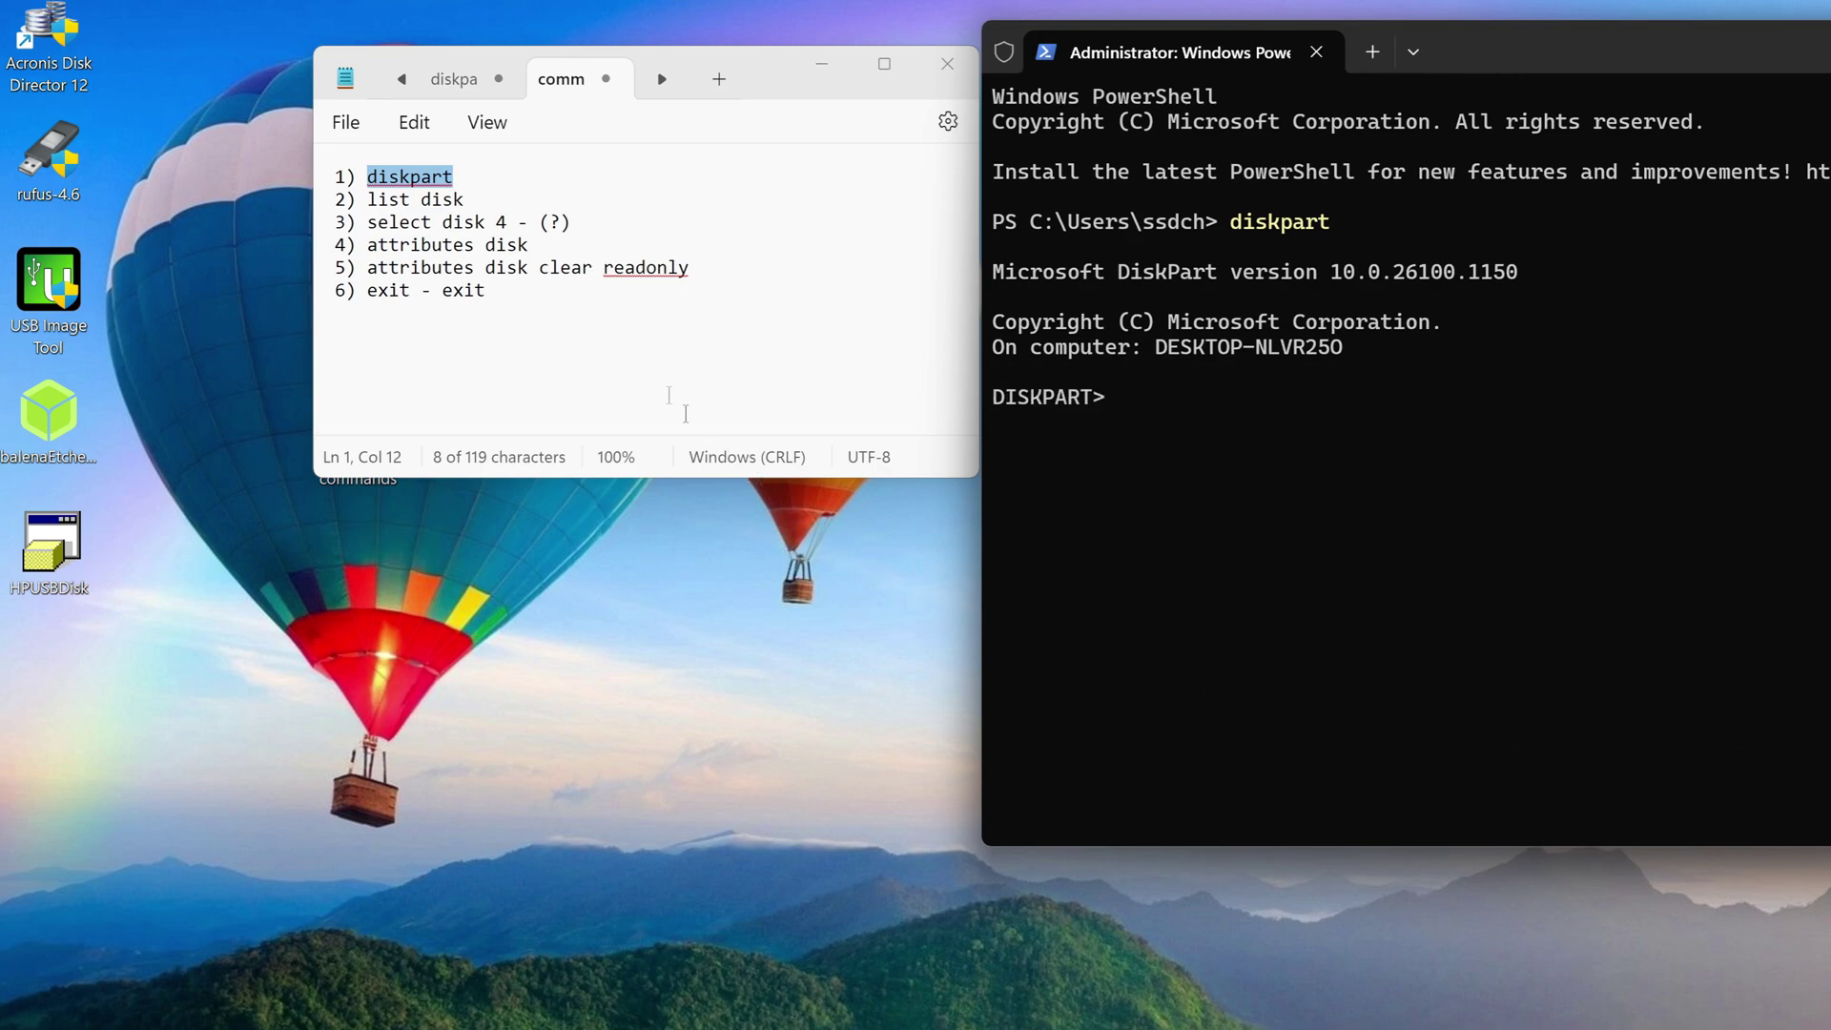
# Step: Run 'list disk' and pick out Disk 2, the 7458 MB USB drive
pyautogui.moveTo(473, 203); pyautogui.dragTo(378, 208)
pyautogui.rightClick(419, 203)
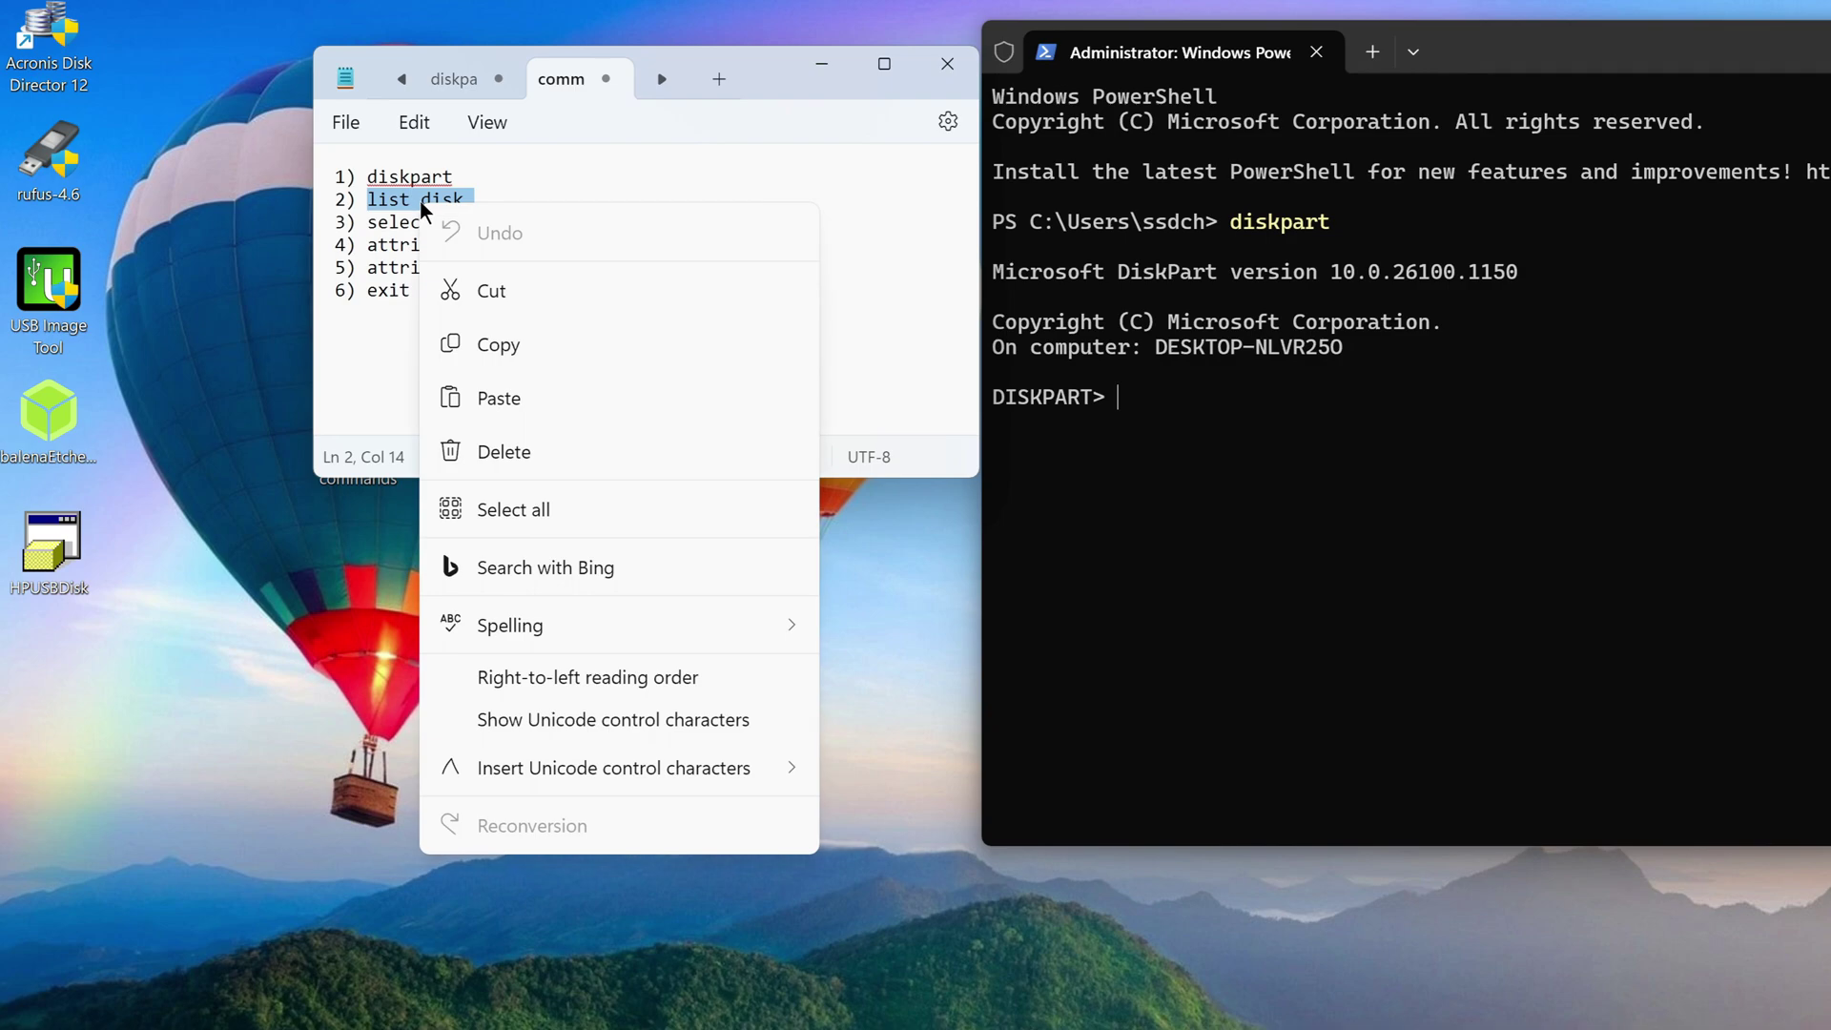
pyautogui.click(547, 343)
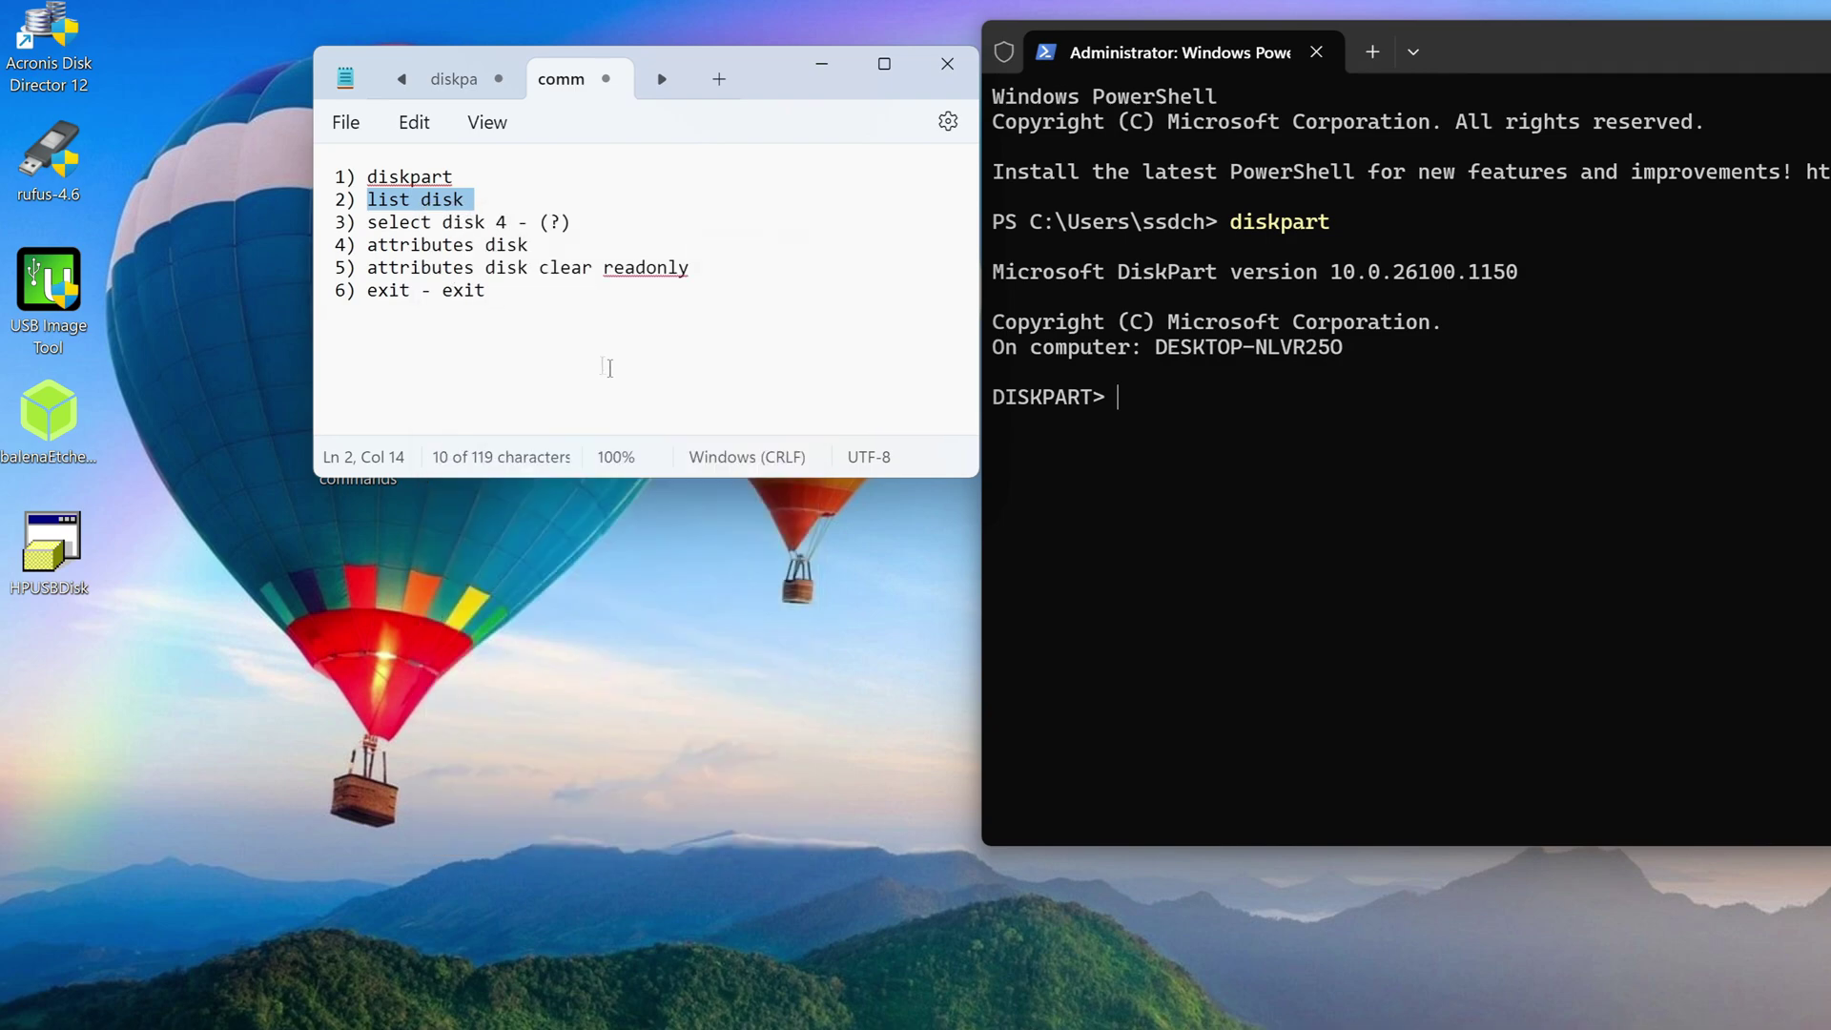
pyautogui.rightClick(1168, 410)
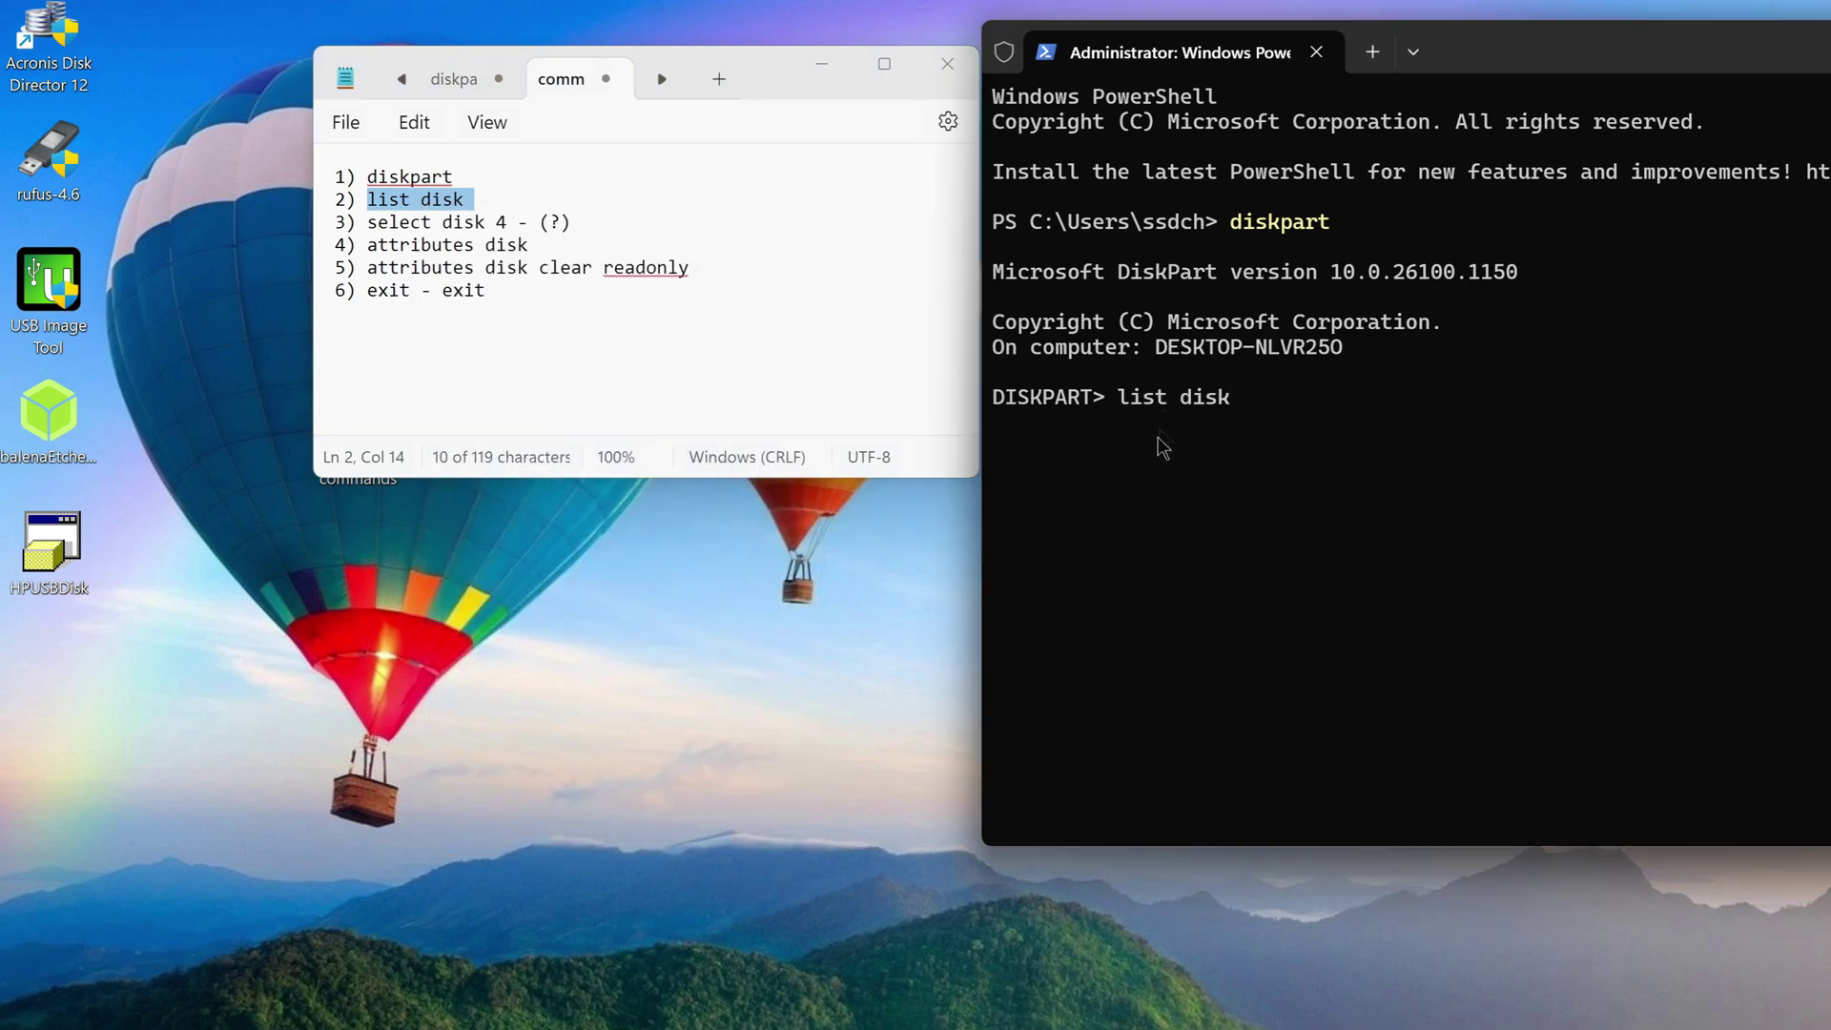
pyautogui.press('Return')
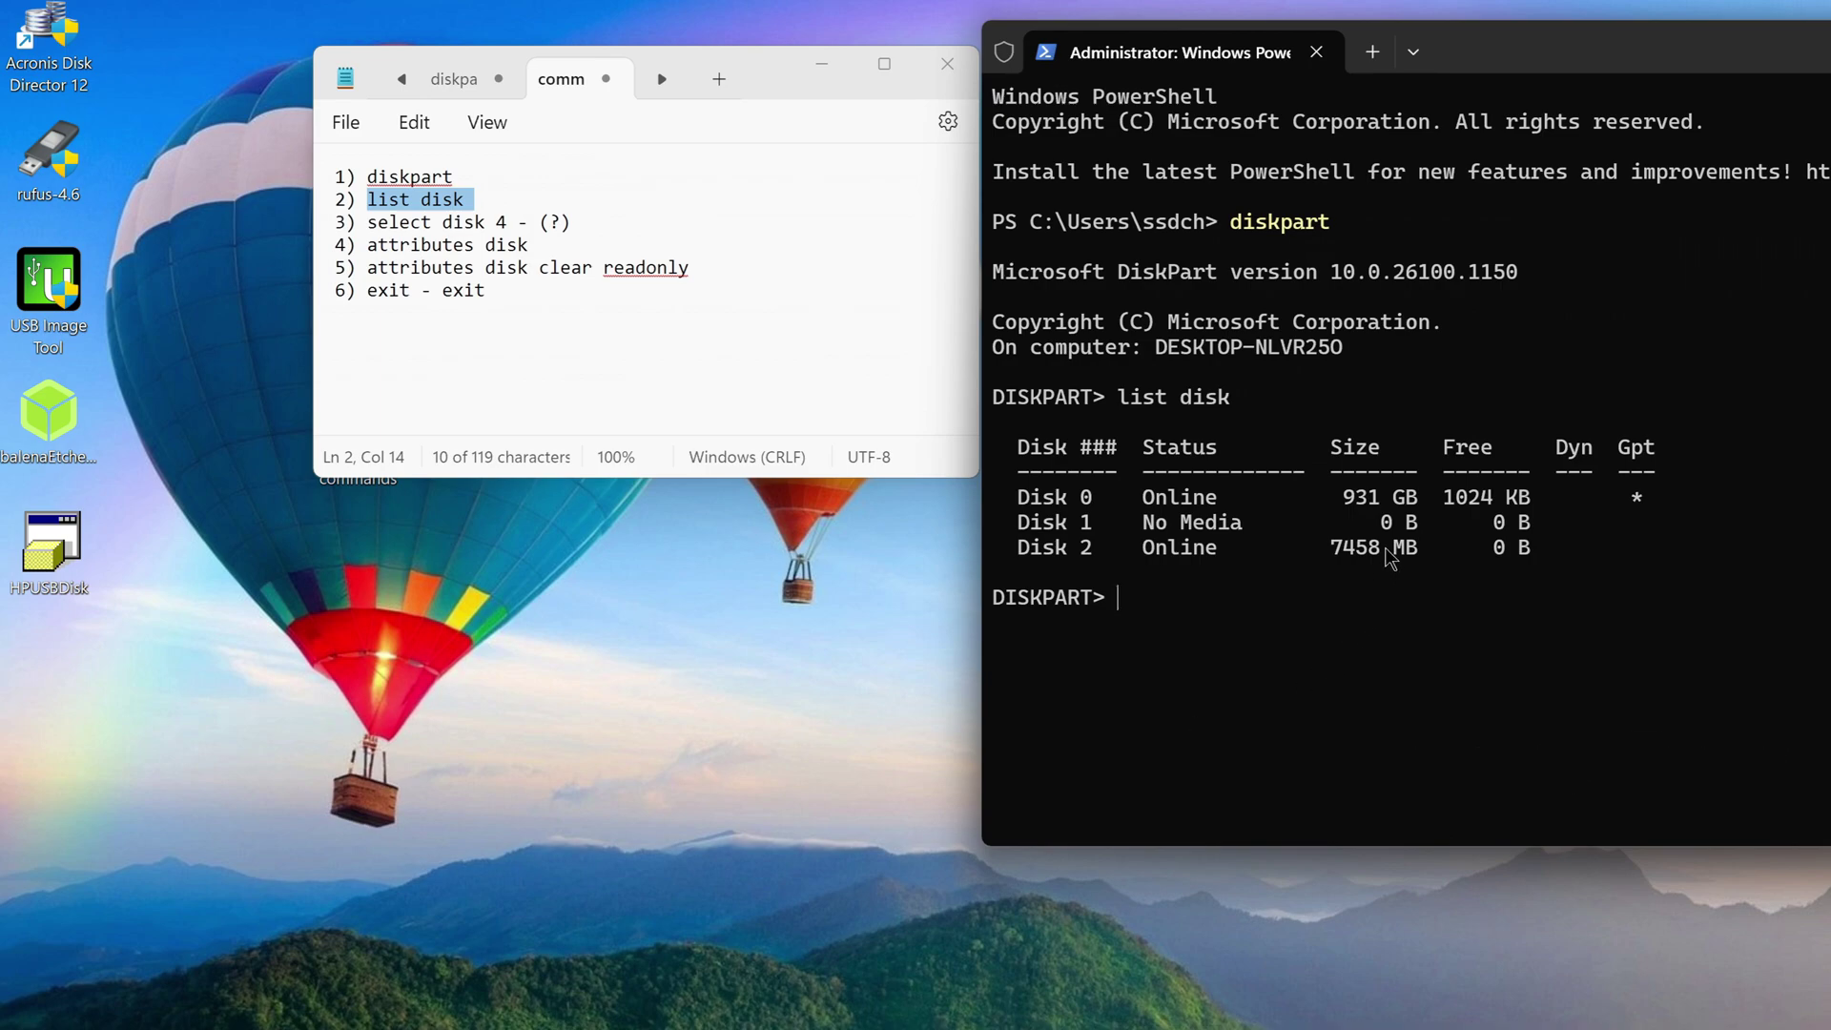
pyautogui.moveTo(1384, 551); pyautogui.dragTo(1024, 553)
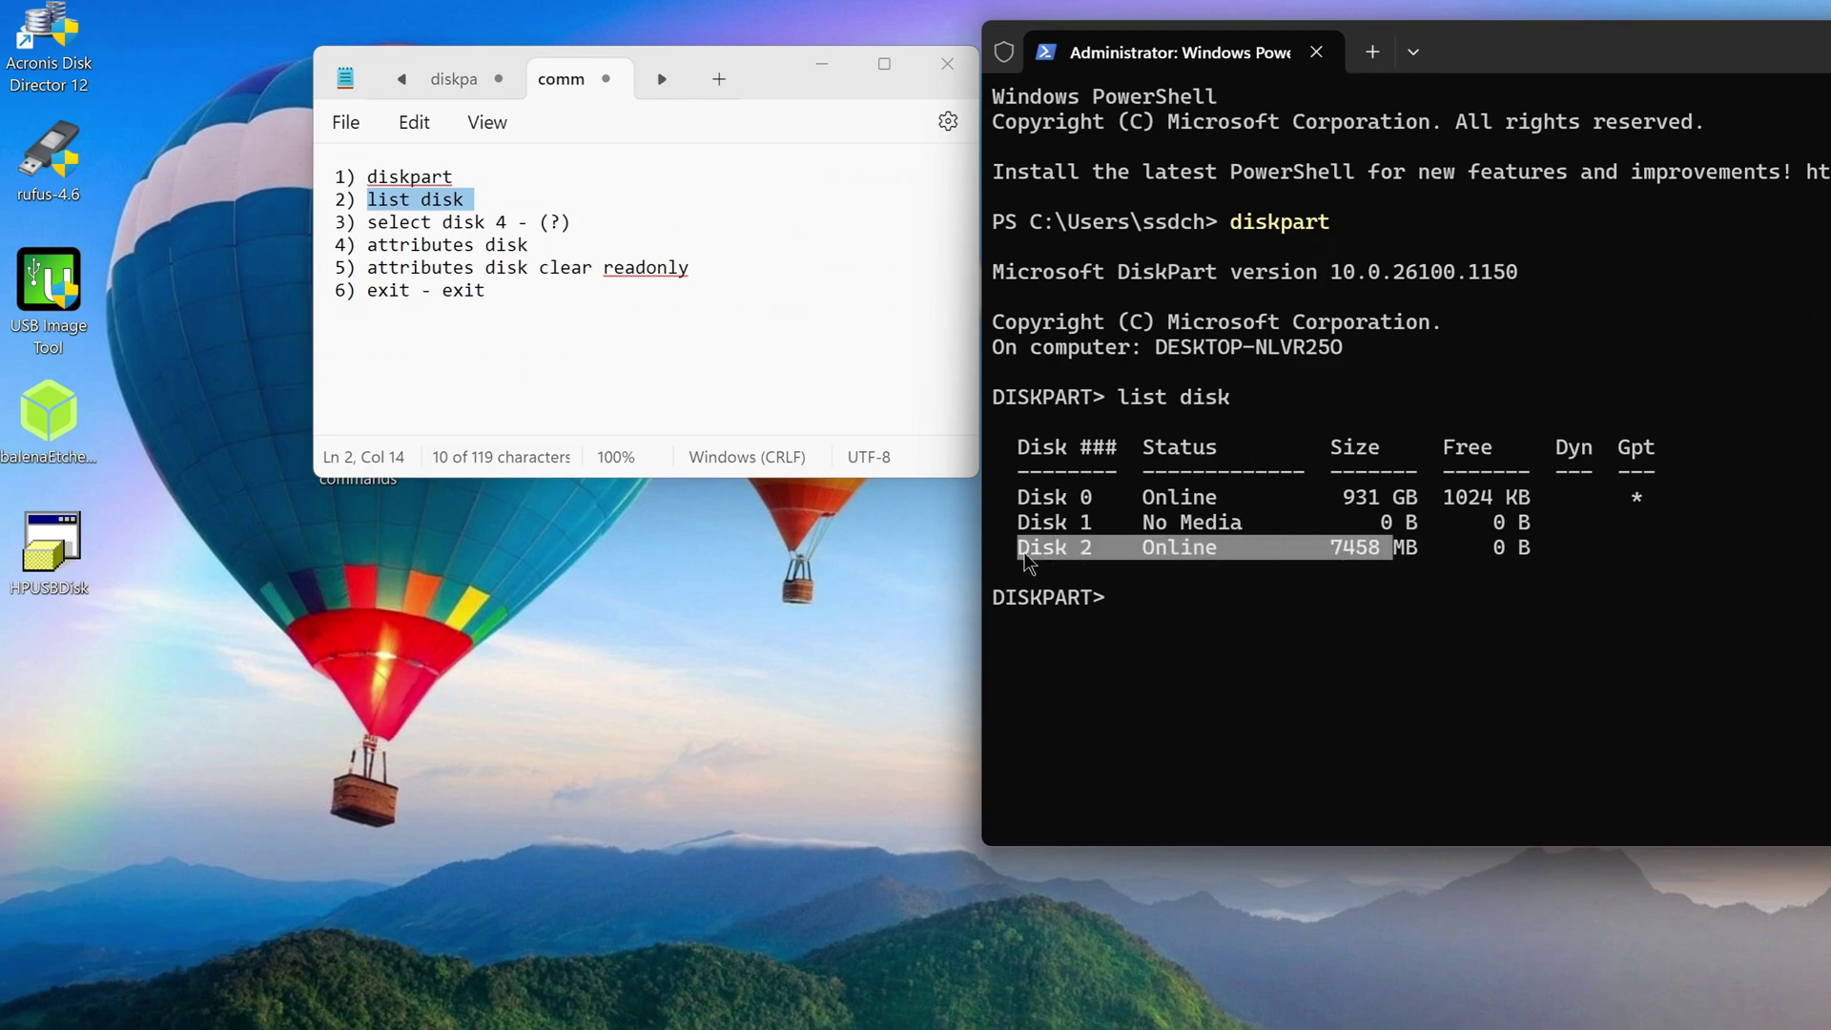
pyautogui.click(1096, 551)
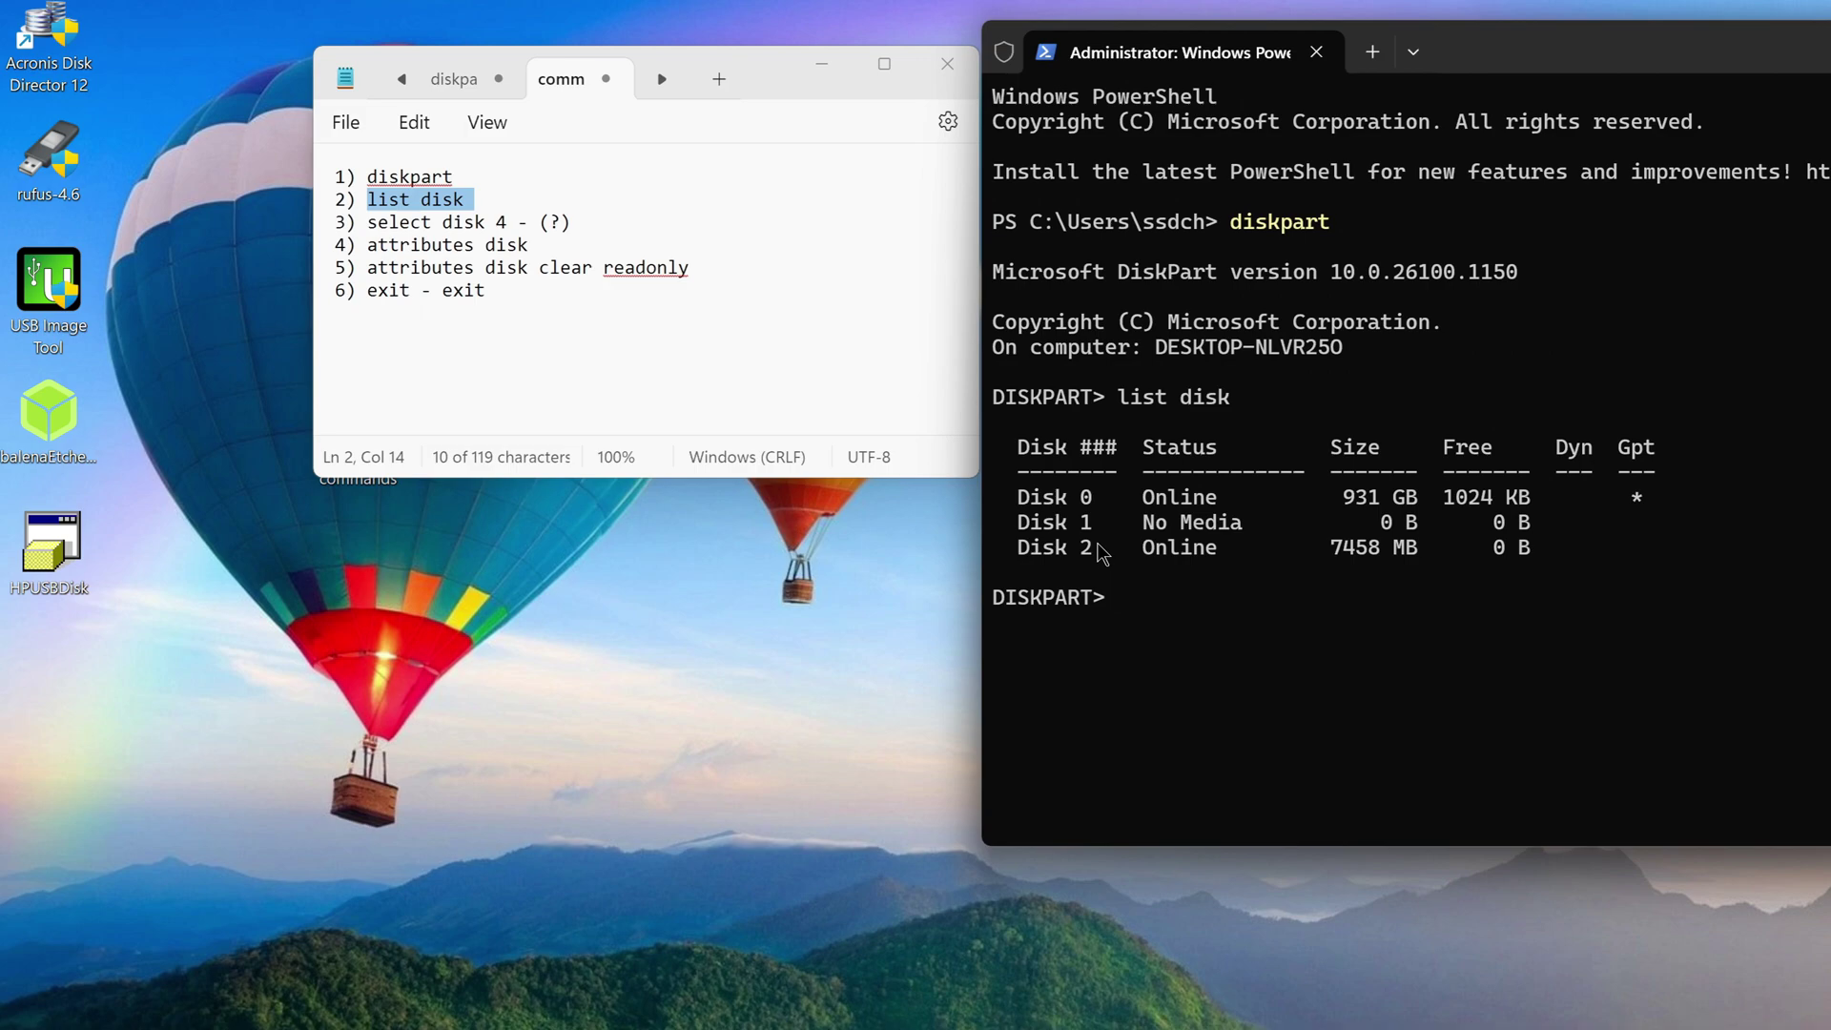
# Step: Select the 'select disk' command line in the Notepad notes
pyautogui.click(490, 221)
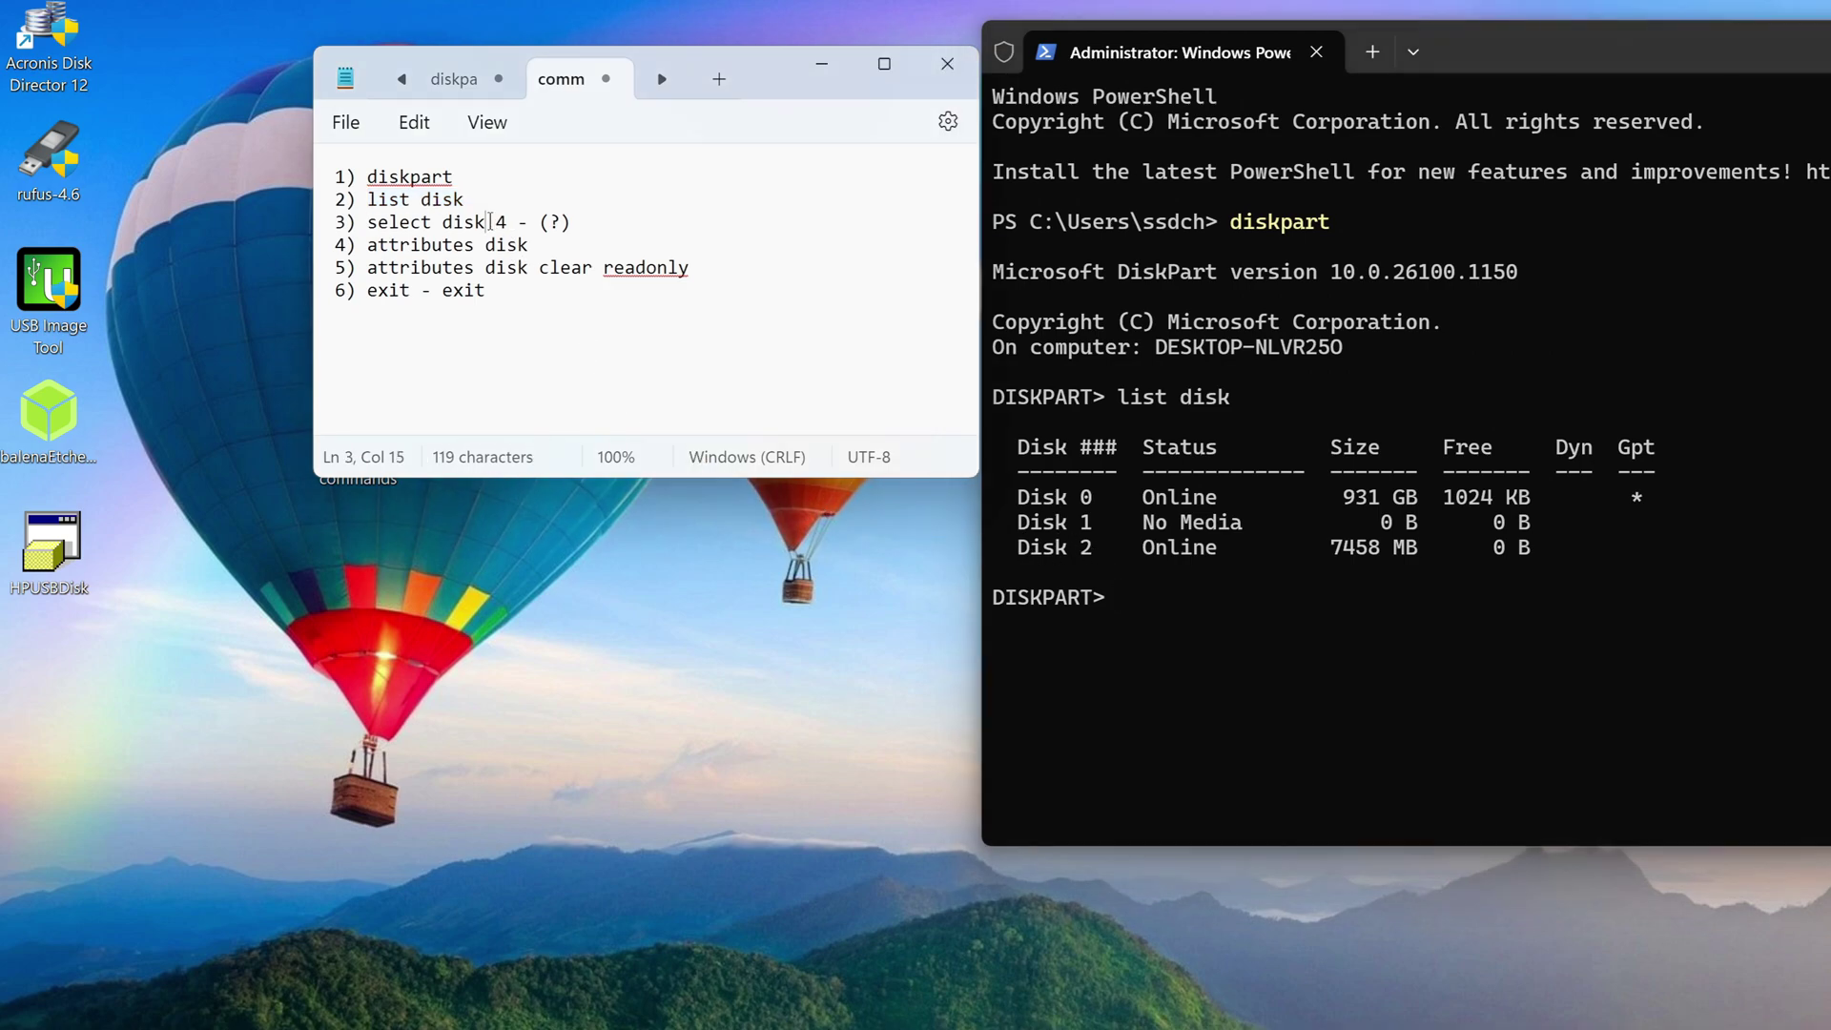
pyautogui.moveTo(490, 221); pyautogui.dragTo(372, 225)
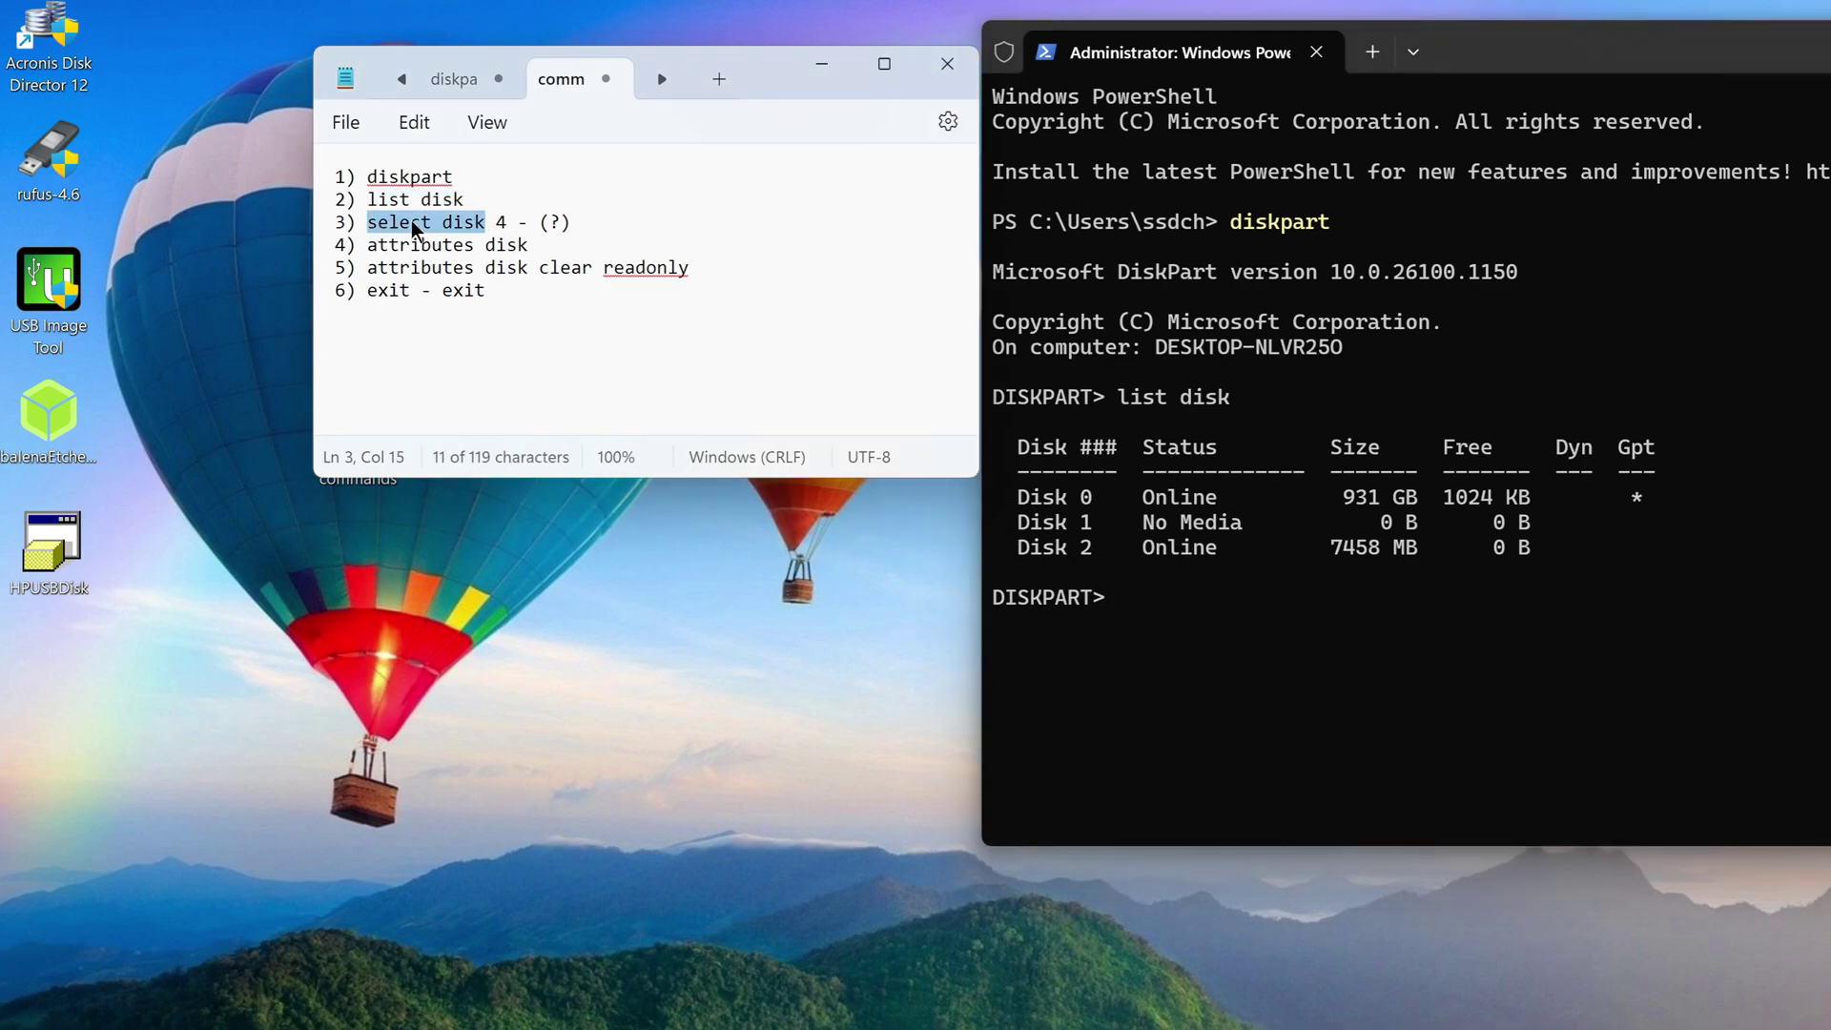
pyautogui.rightClick(412, 222)
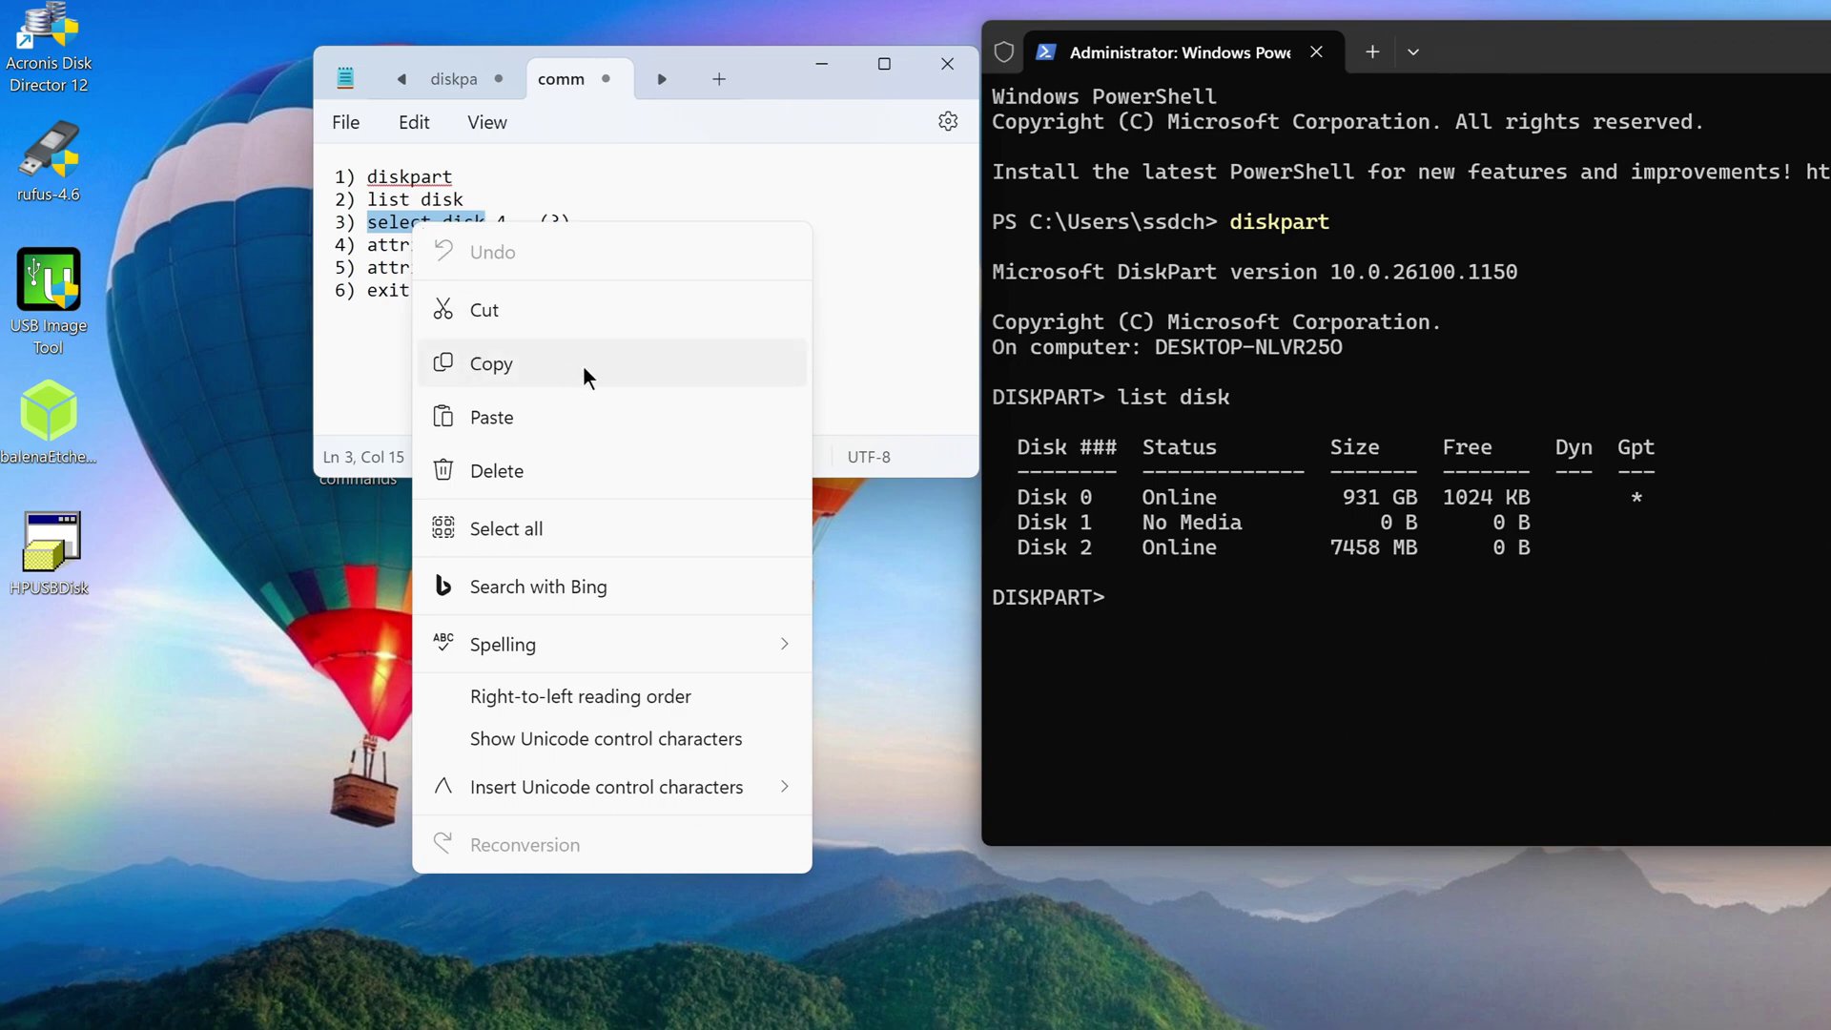
# Step: Run 'select disk 2' in DiskPart to choose the USB drive
pyautogui.click(584, 369)
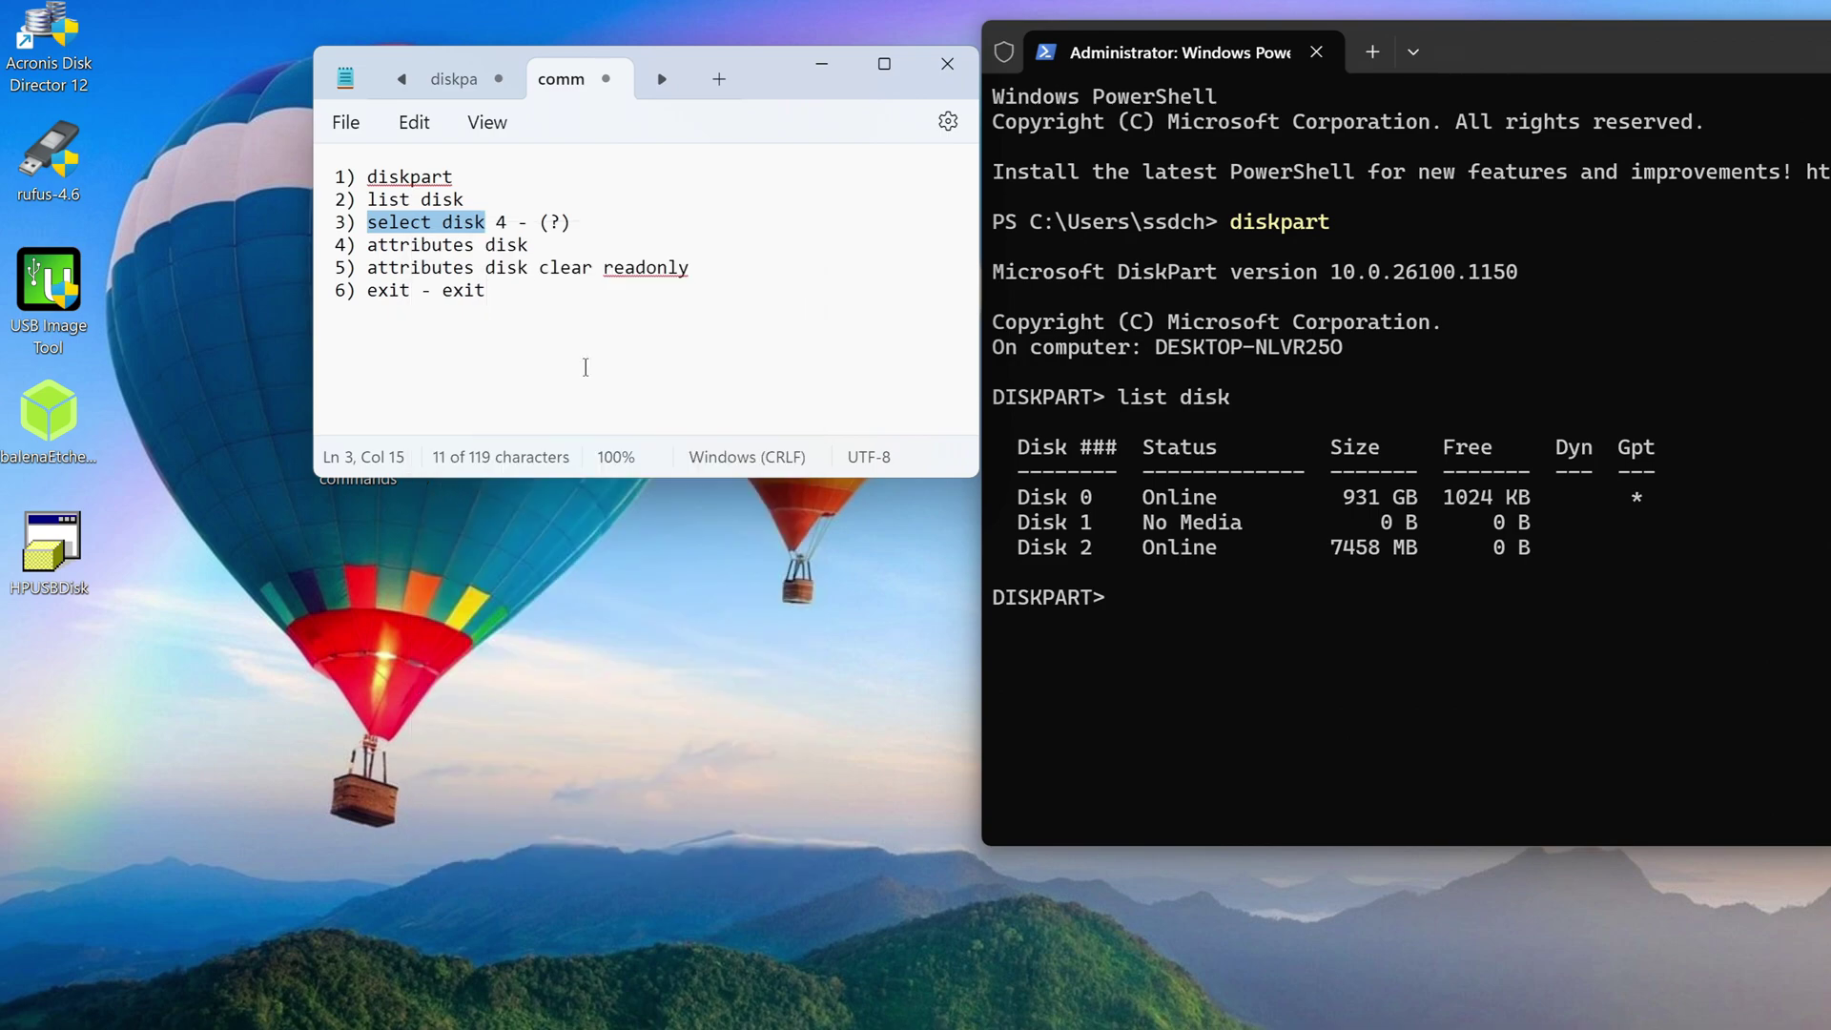
pyautogui.rightClick(1151, 600)
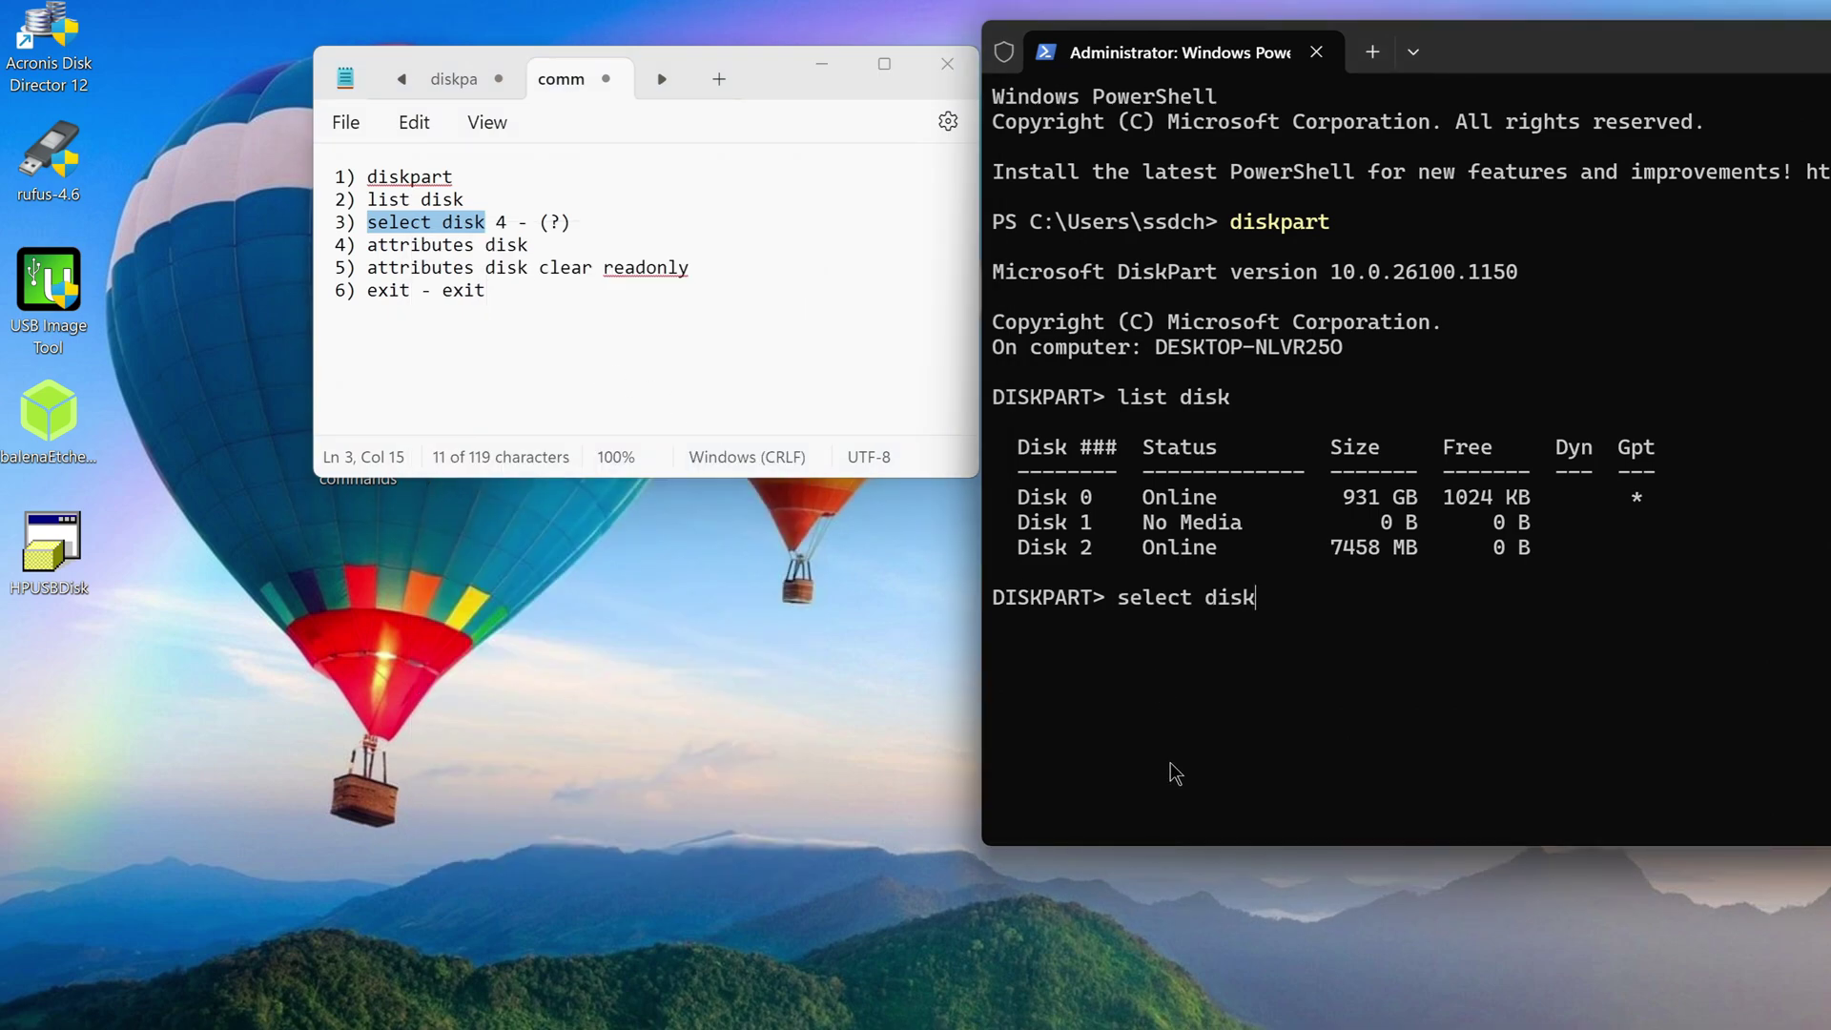
pyautogui.write('2')
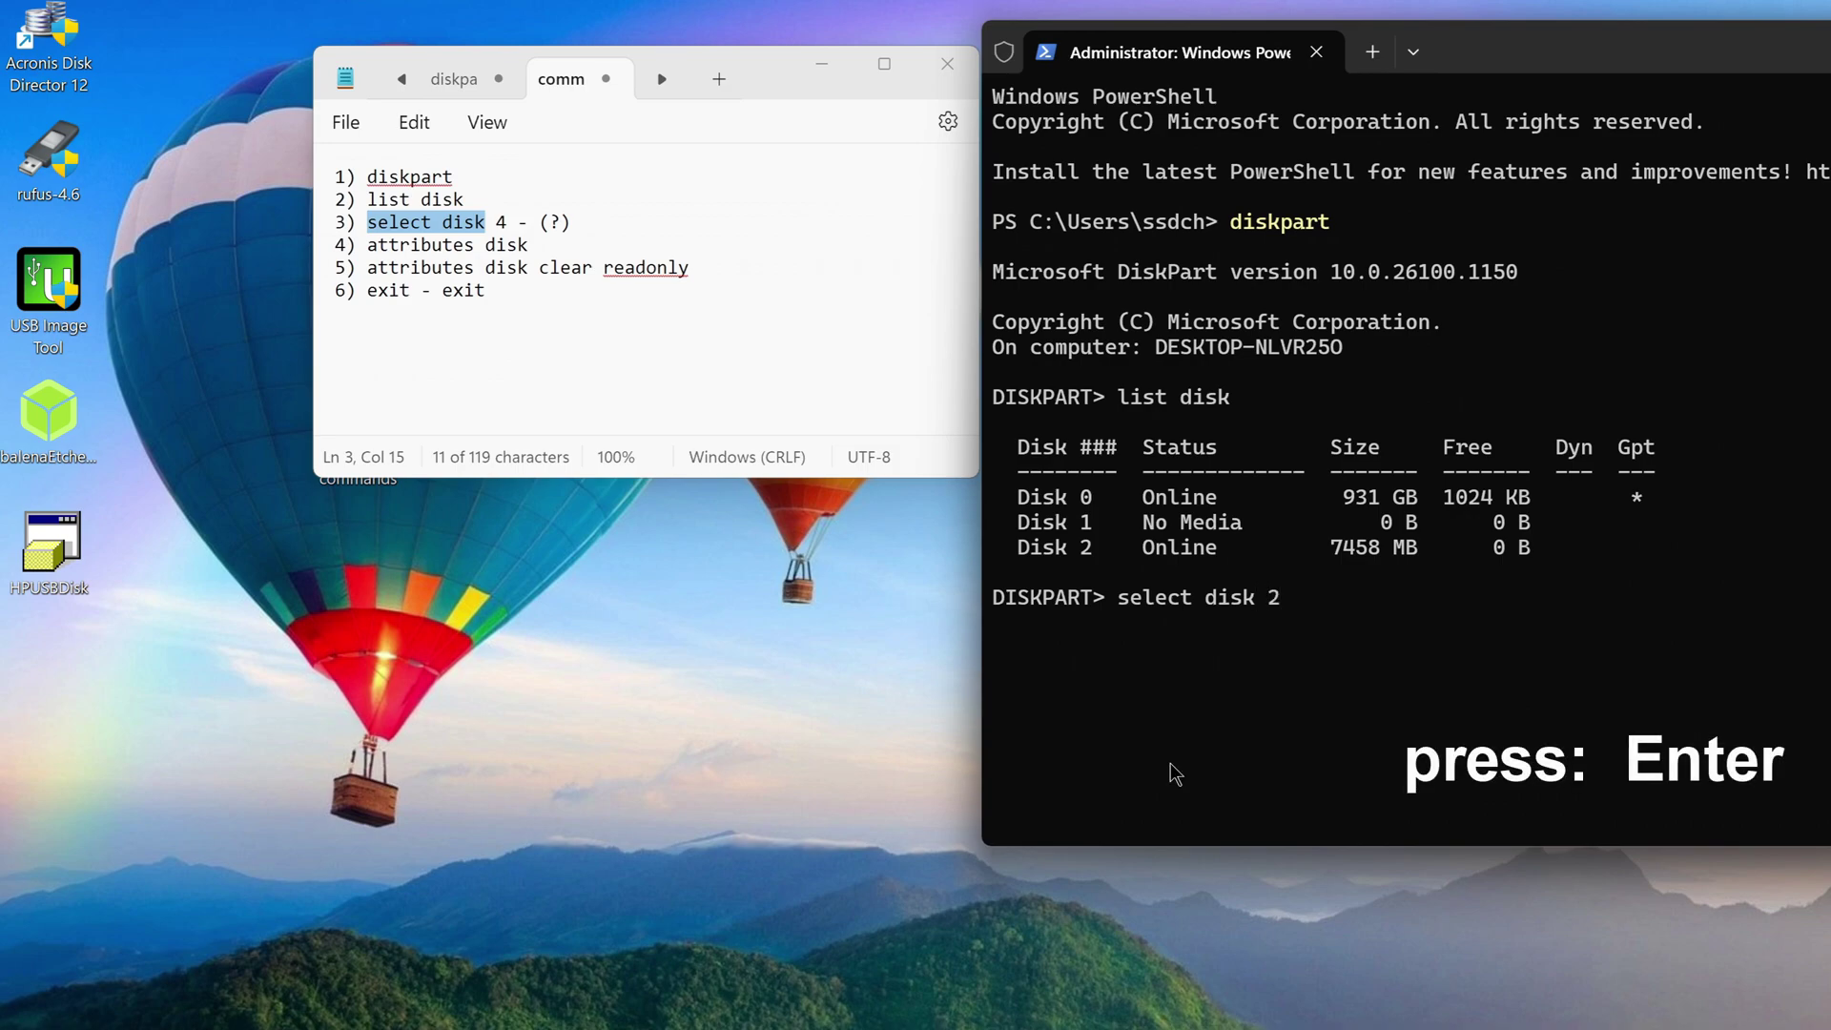
pyautogui.press('Return')
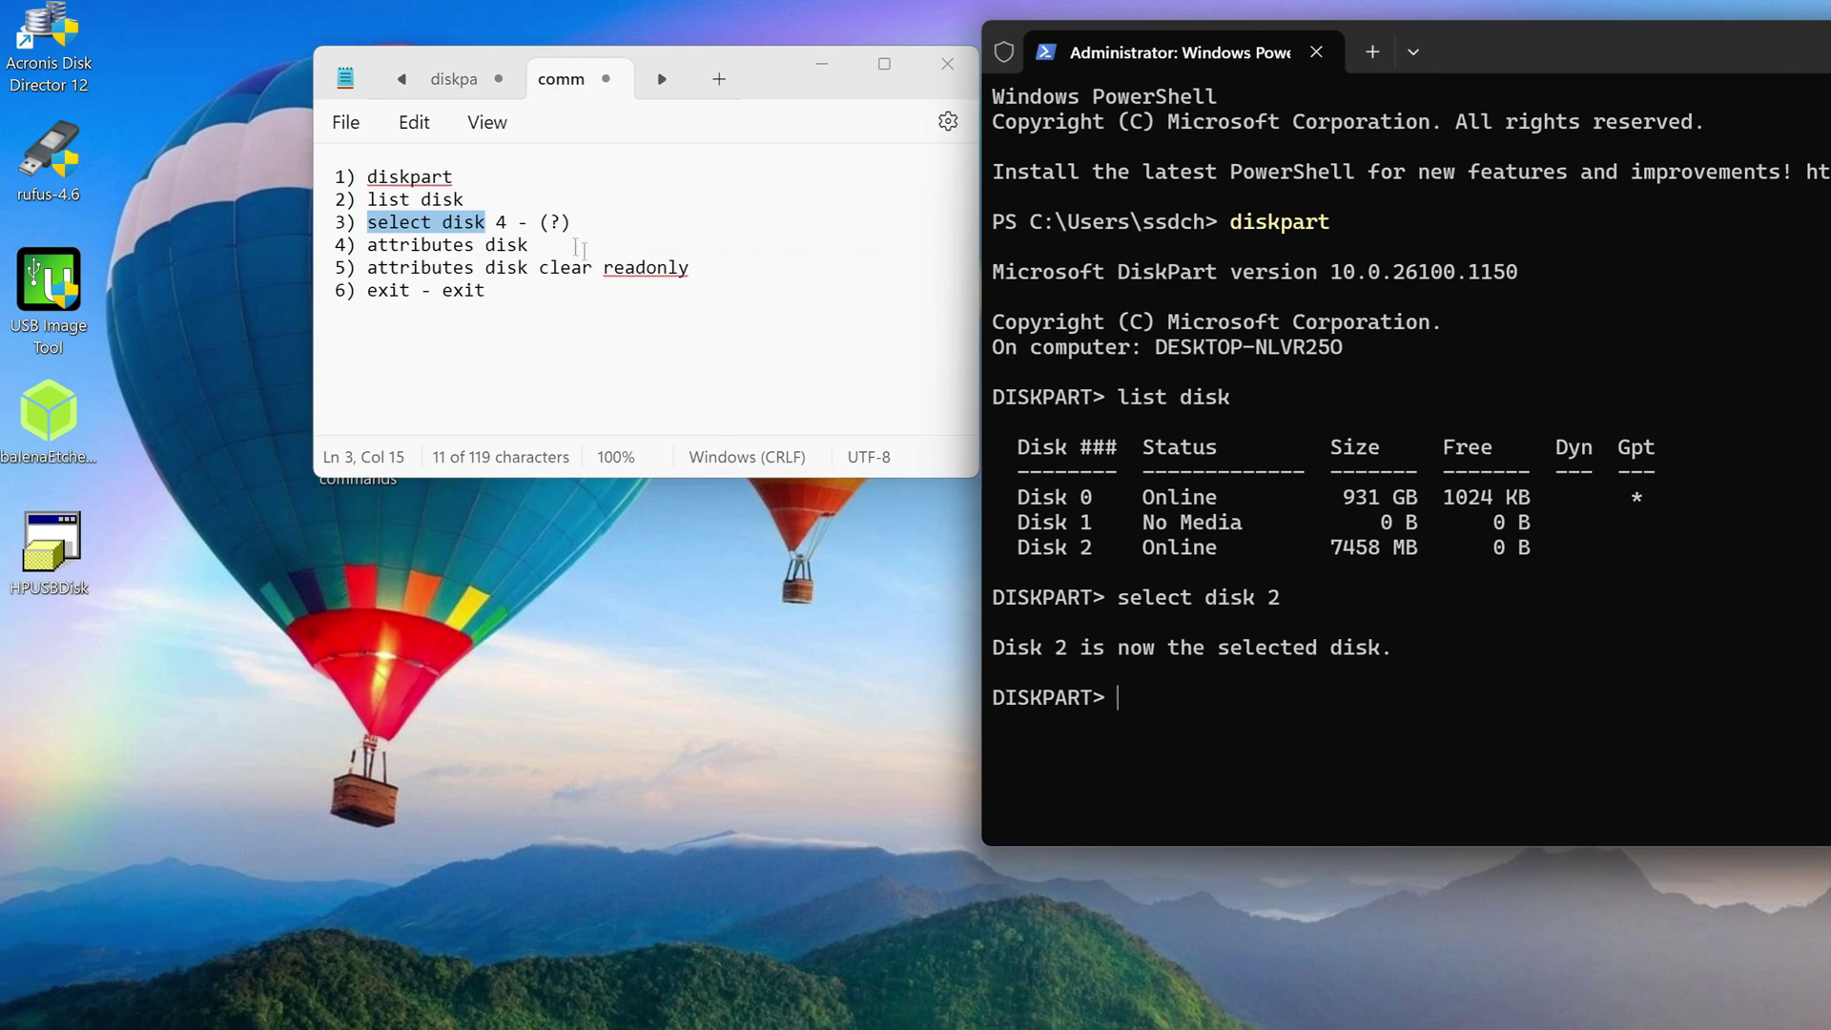
# Step: Run 'attributes disk' to show Disk 2 reports Read-only: Yes
pyautogui.click(538, 246)
pyautogui.moveTo(537, 246); pyautogui.dragTo(367, 246)
pyautogui.rightClick(422, 246)
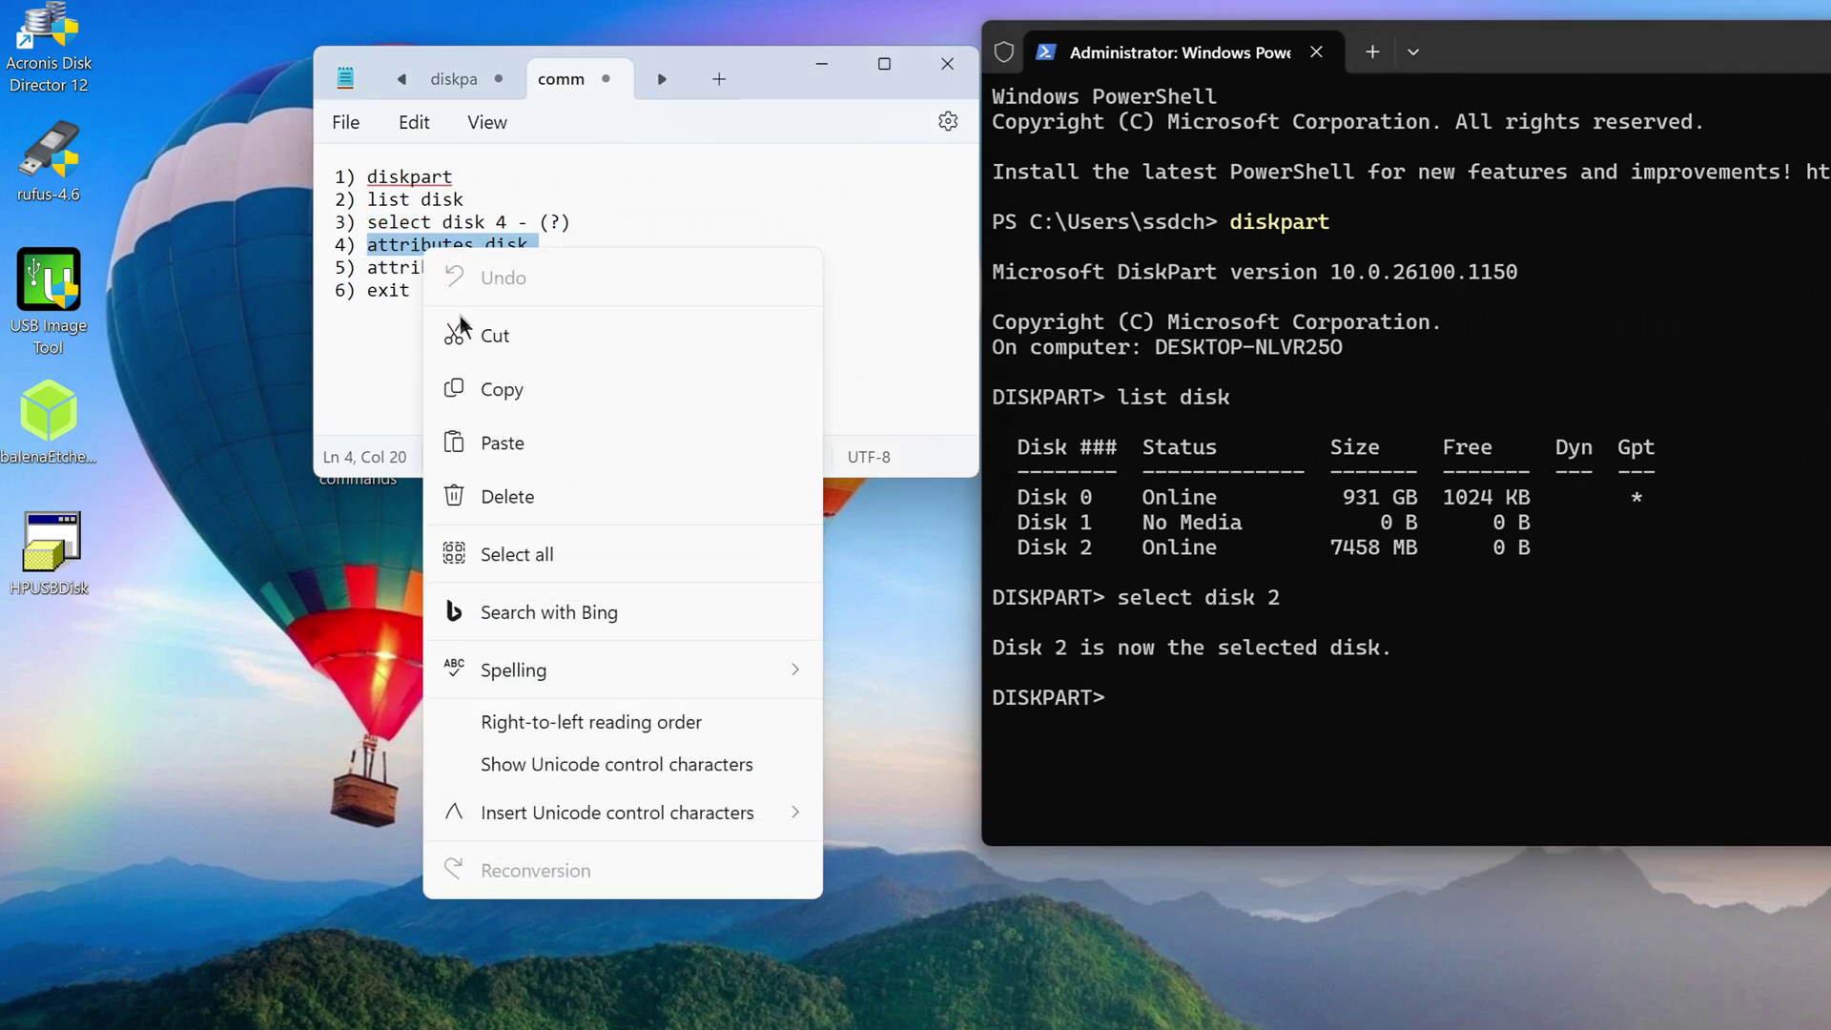
pyautogui.click(569, 394)
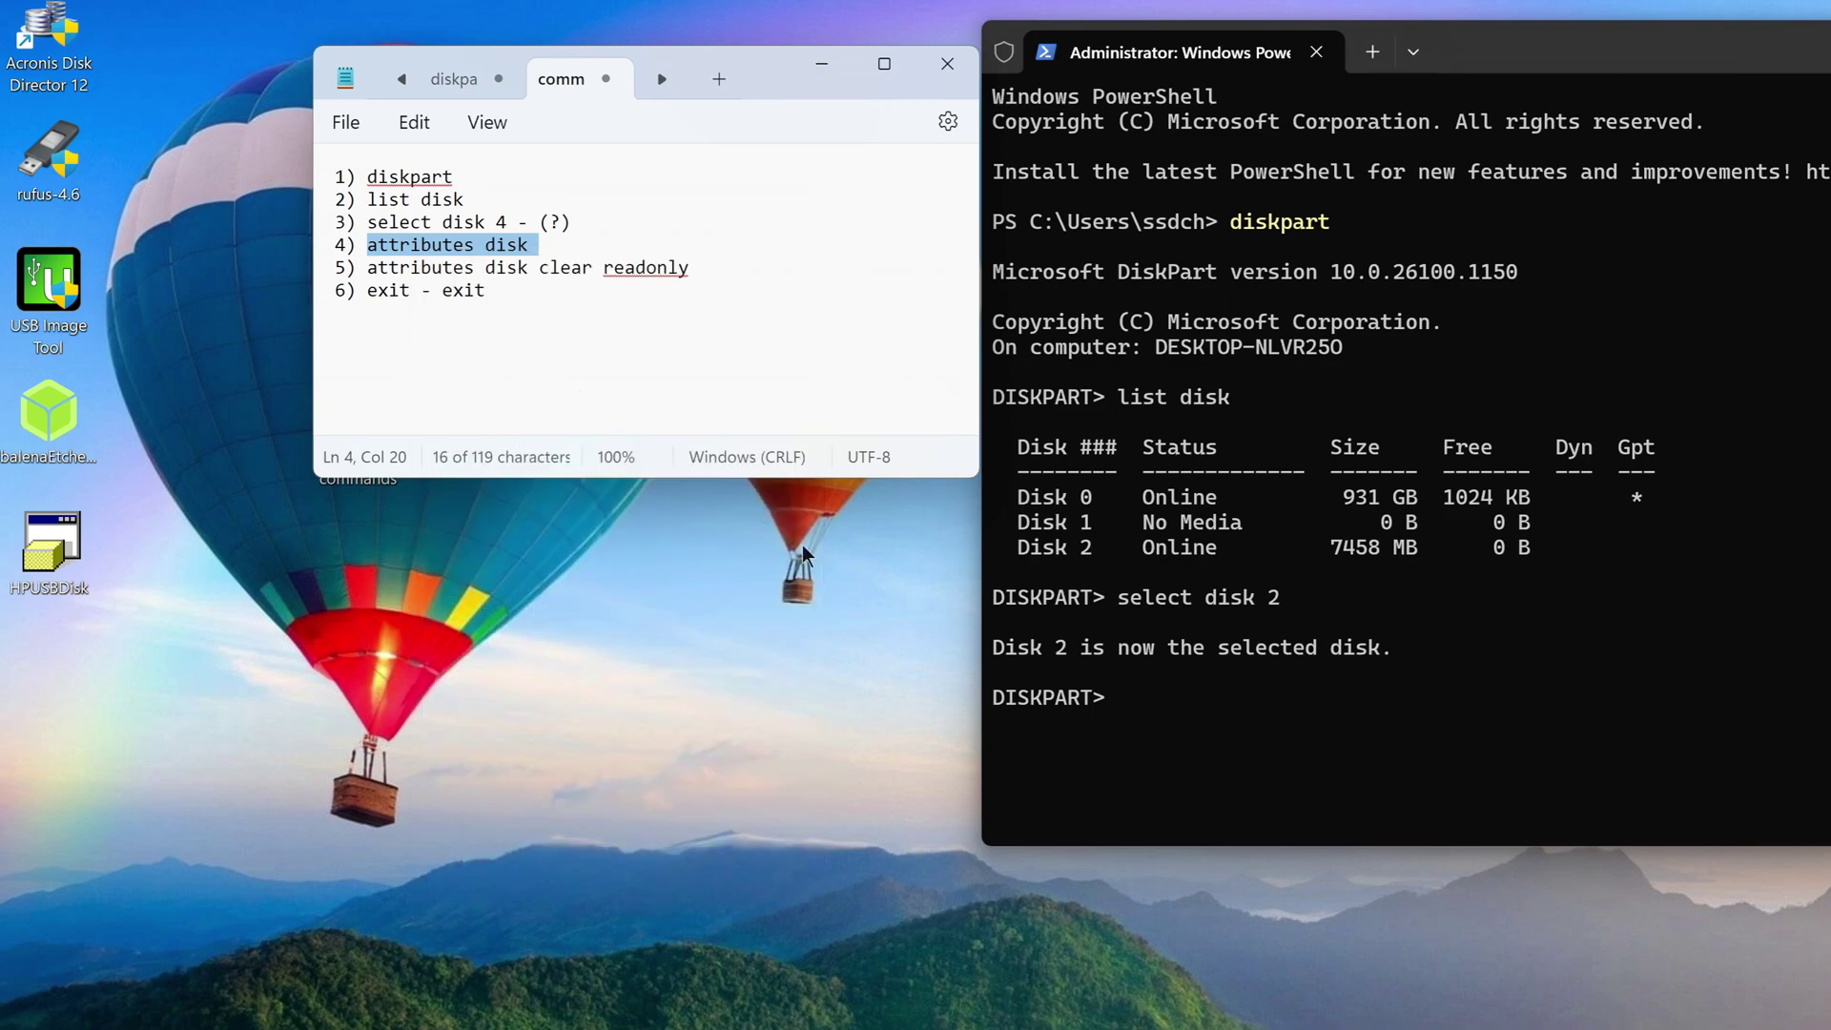
pyautogui.rightClick(1158, 706)
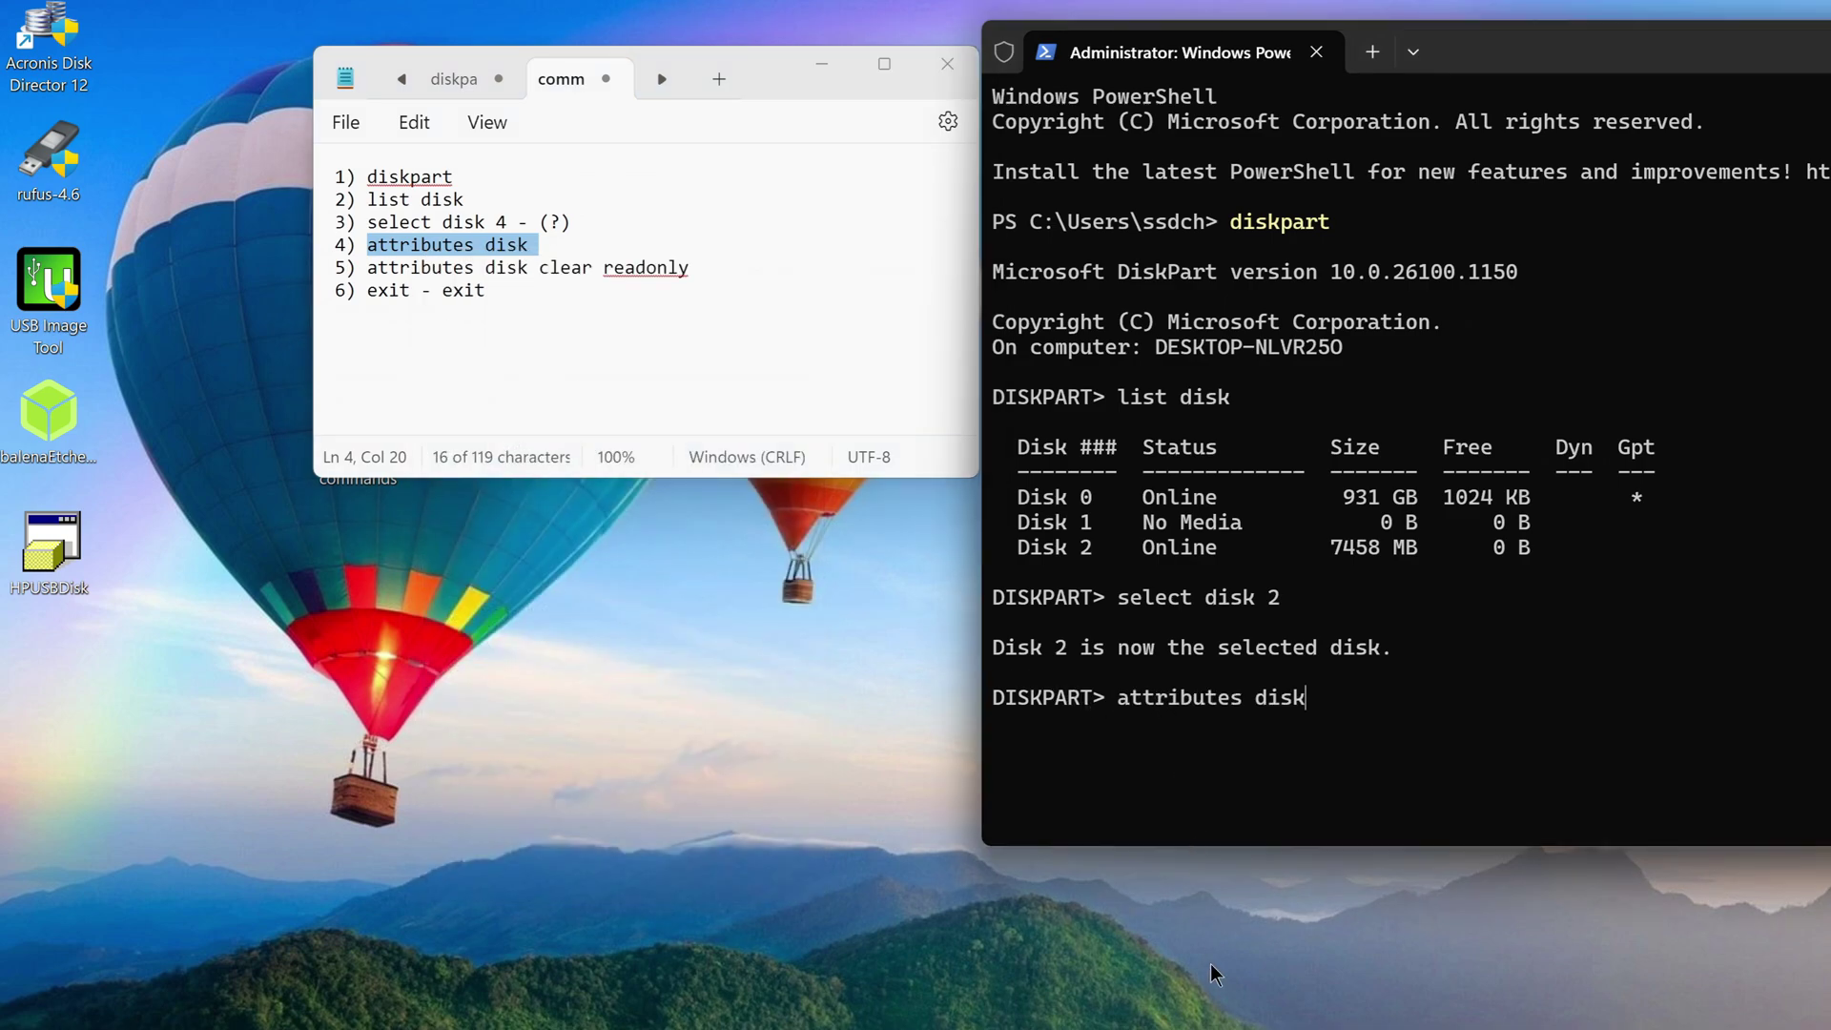
pyautogui.press('Return')
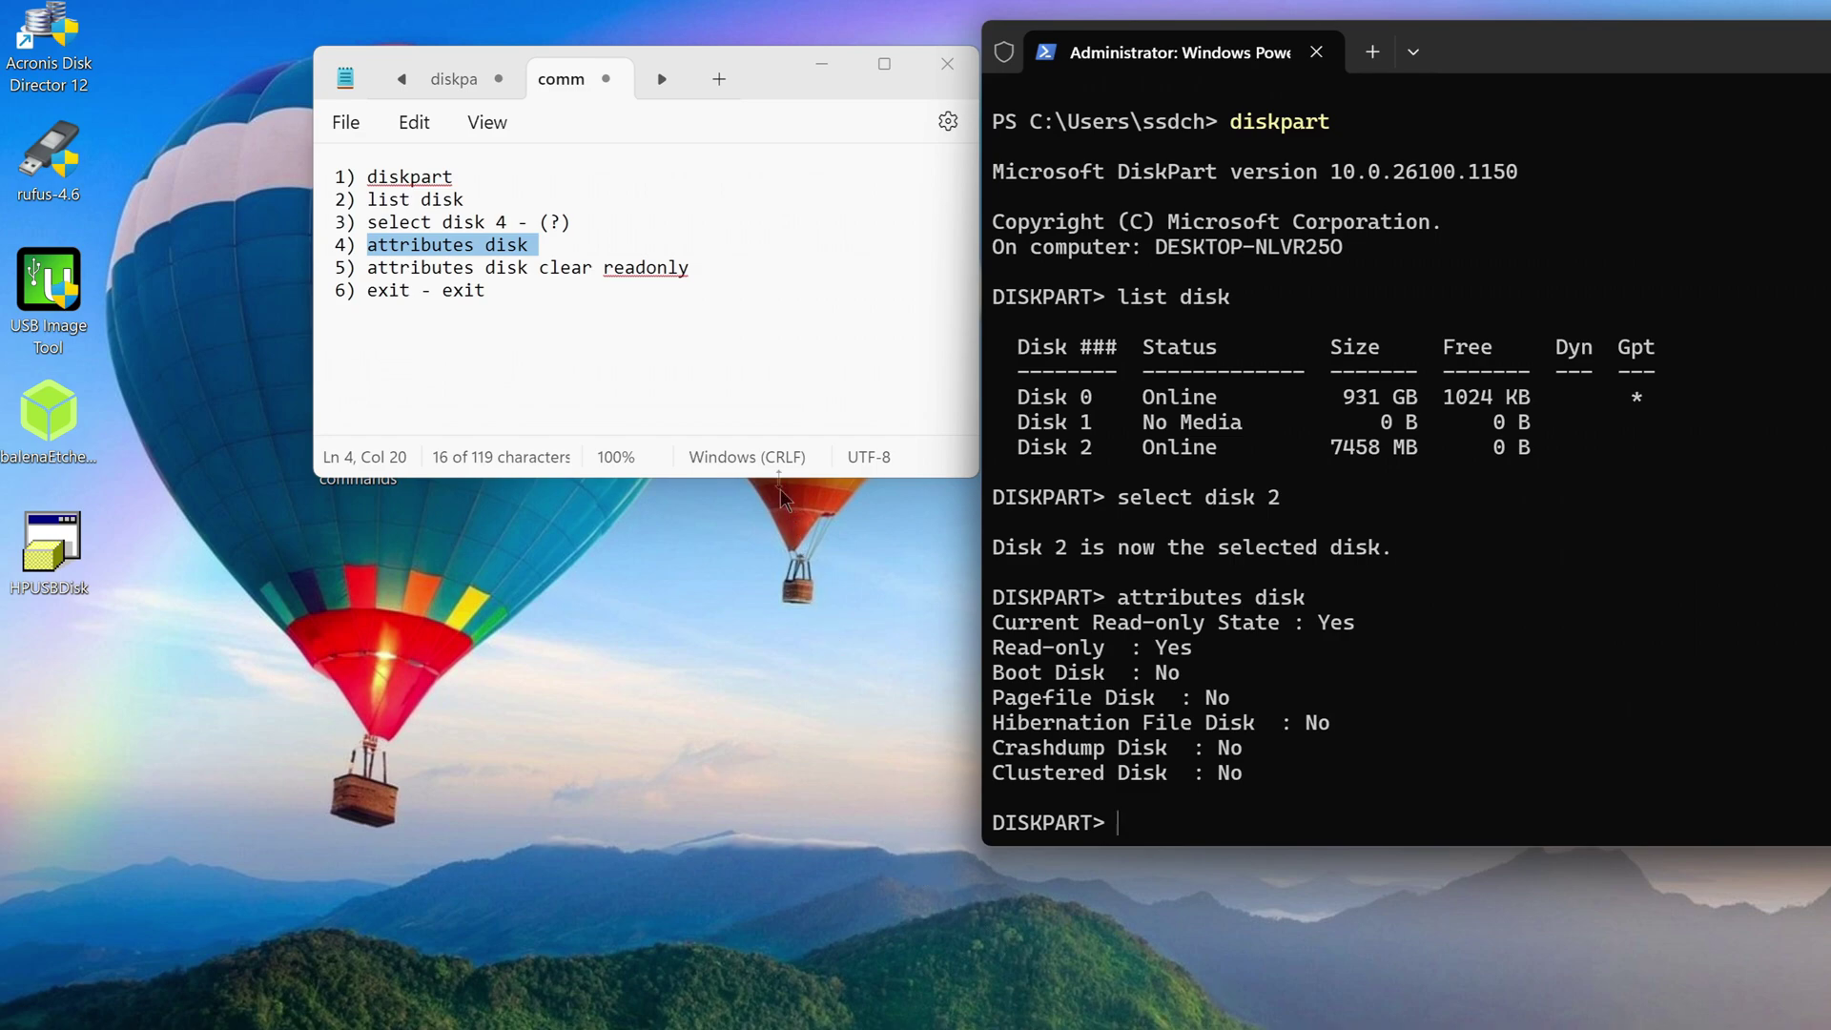
pyautogui.click(705, 276)
# Step: Clear Disk 2's read-only flag with 'attributes disk clear readonly'
pyautogui.moveTo(706, 276); pyautogui.dragTo(366, 273)
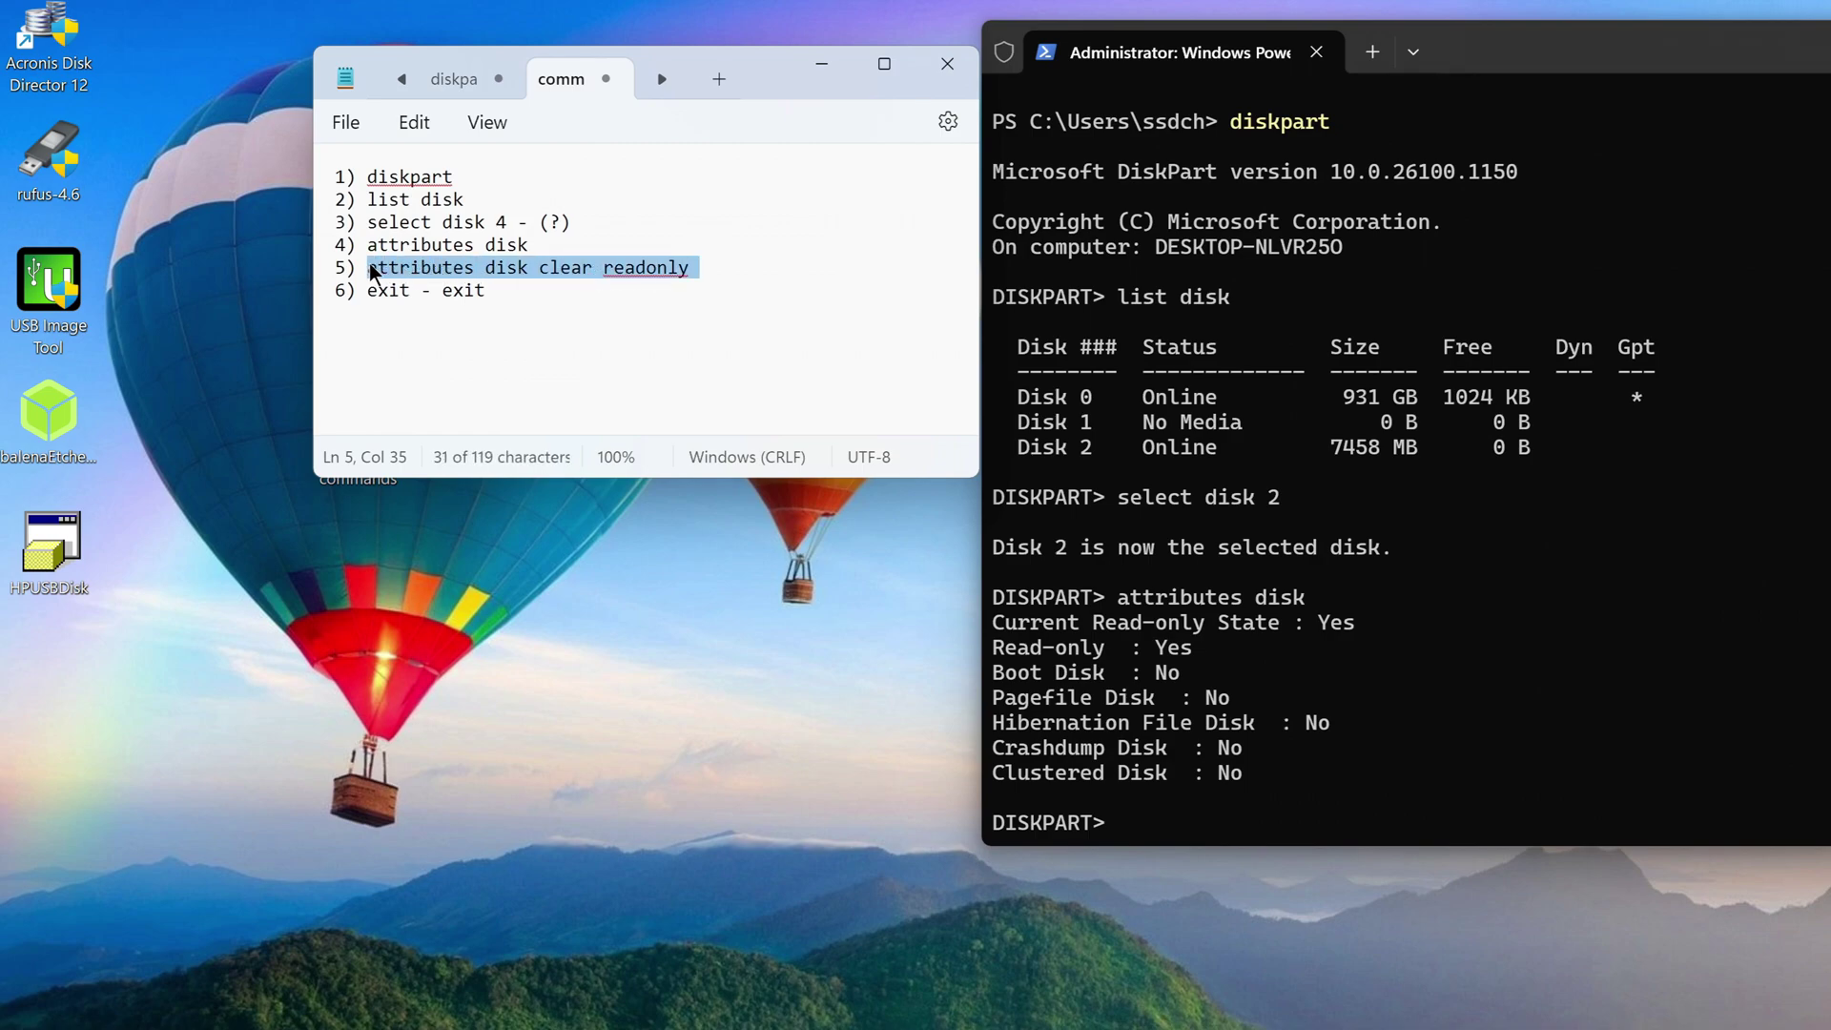
pyautogui.rightClick(521, 271)
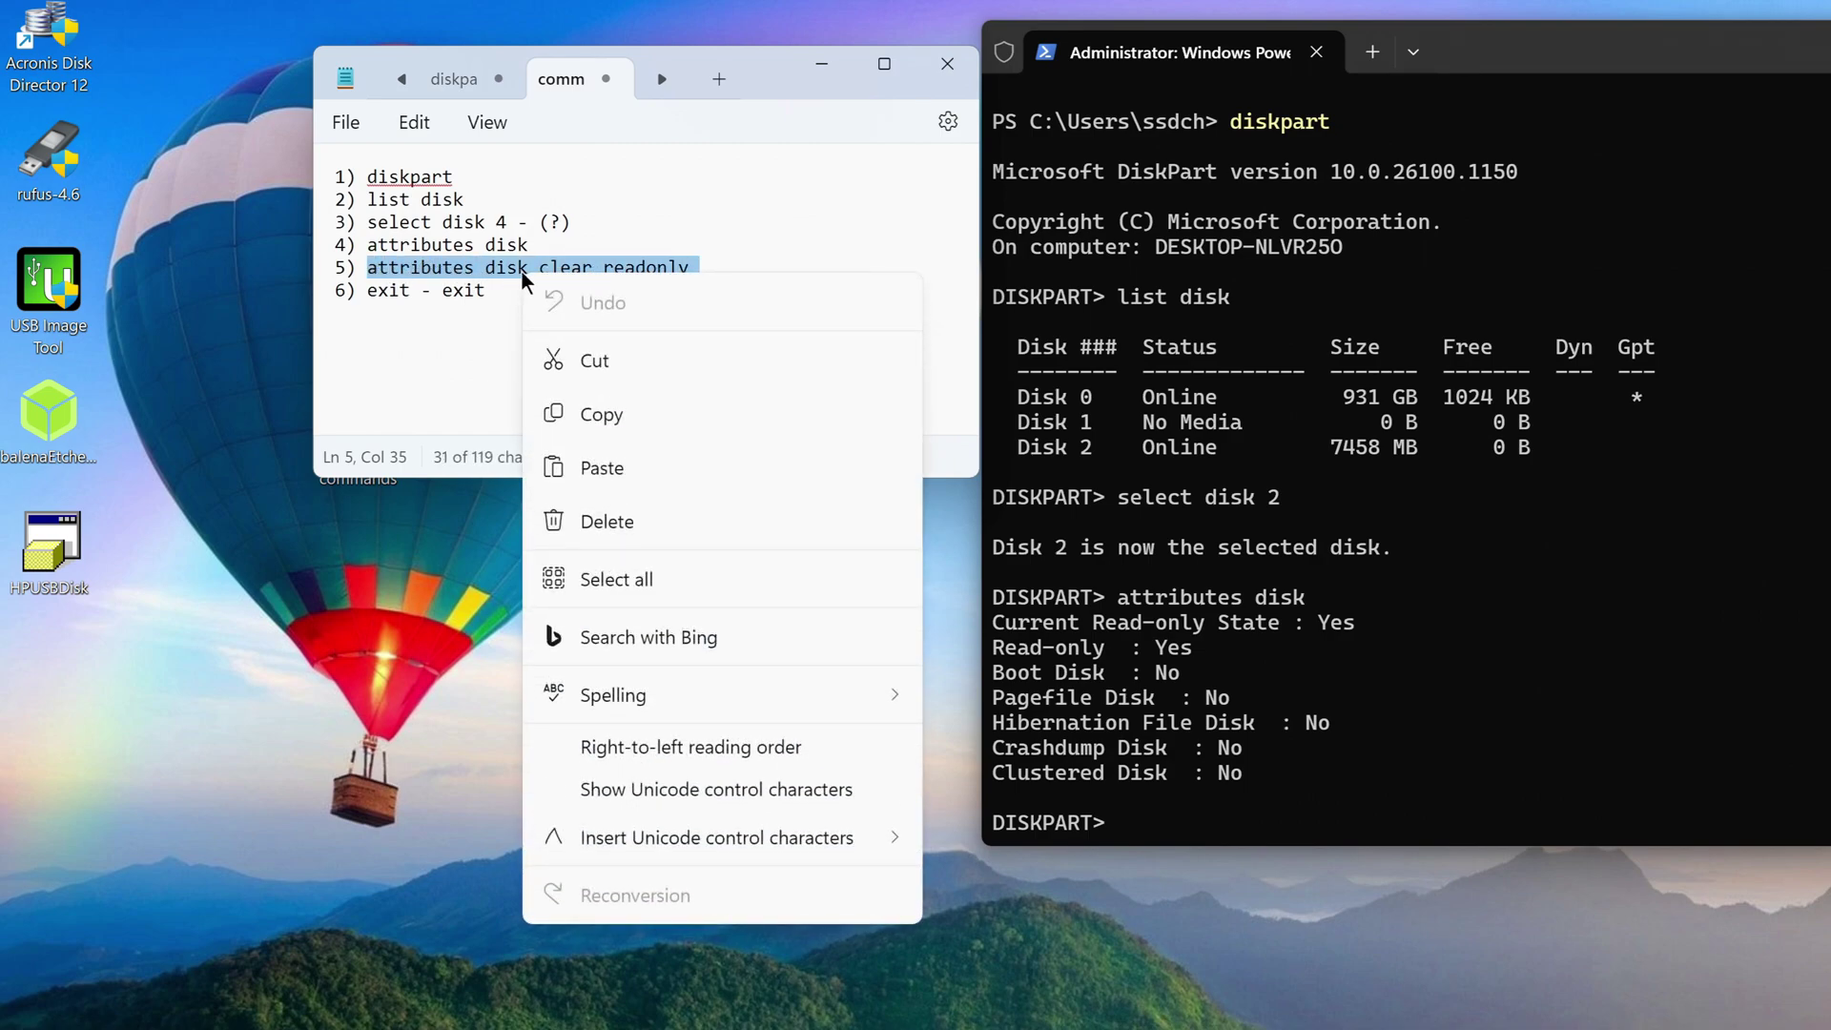
pyautogui.click(647, 413)
pyautogui.rightClick(1152, 818)
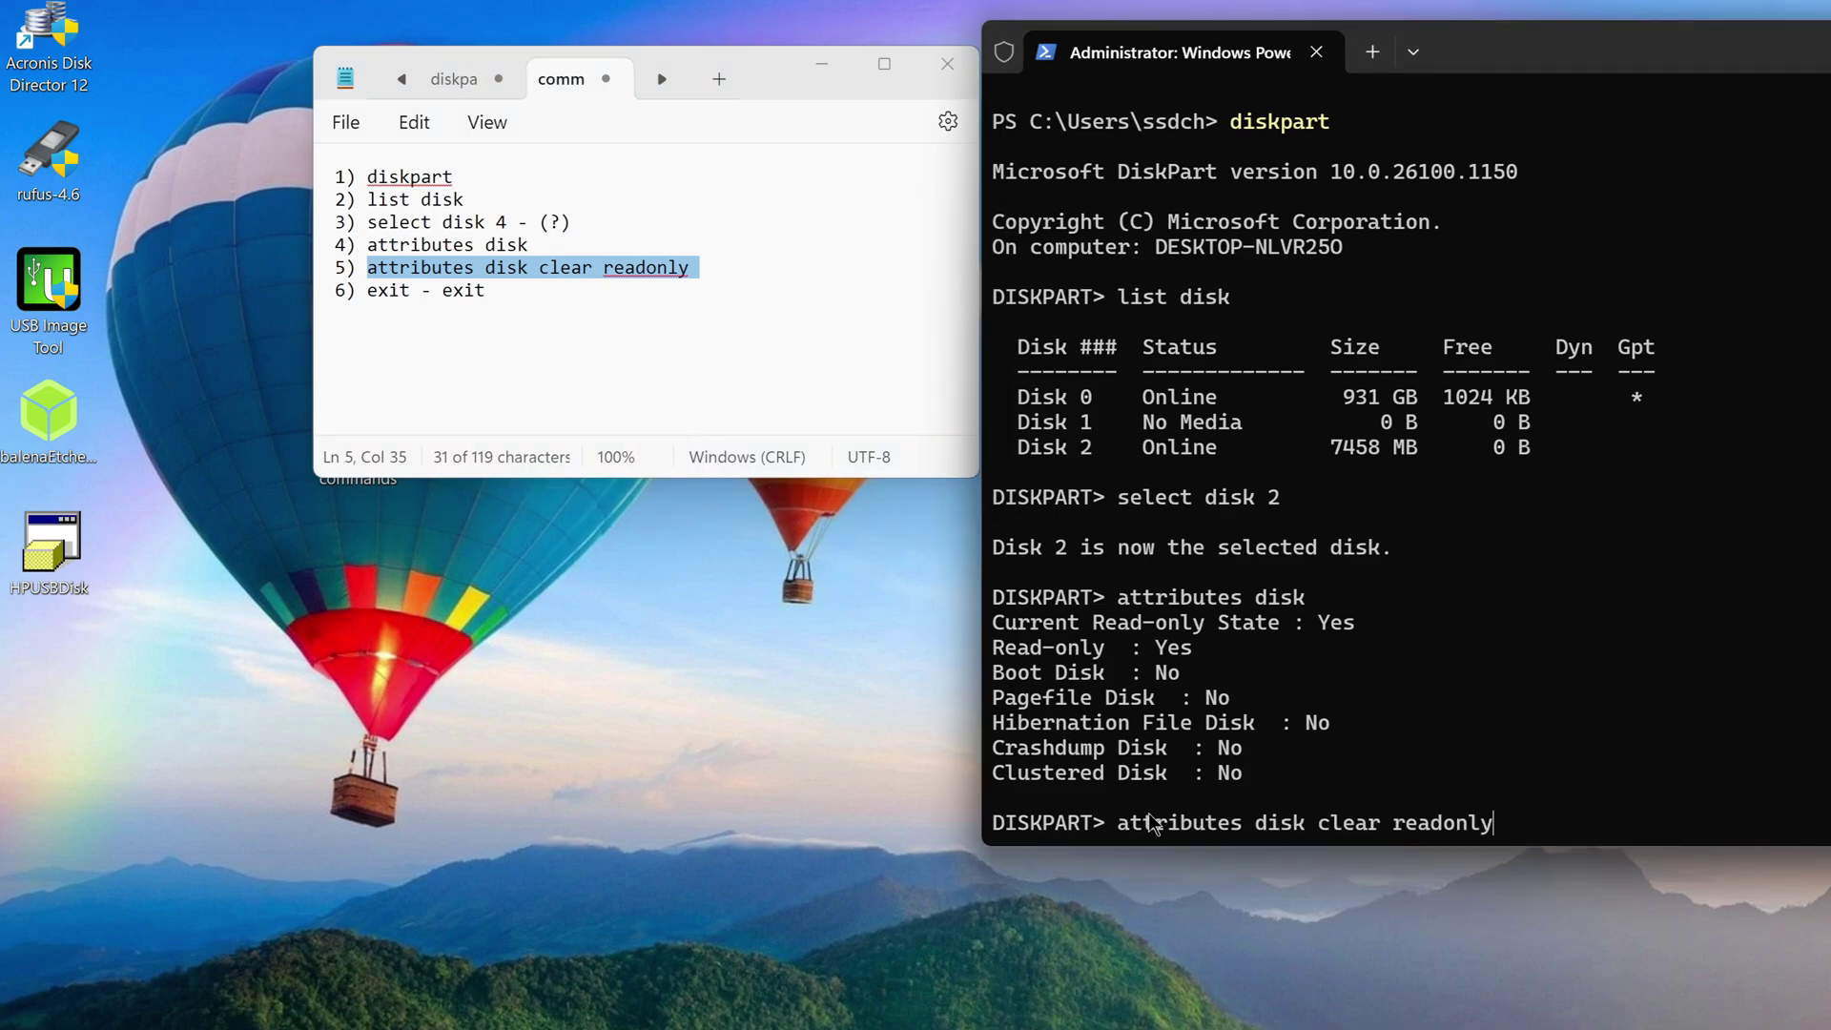
pyautogui.press('Return')
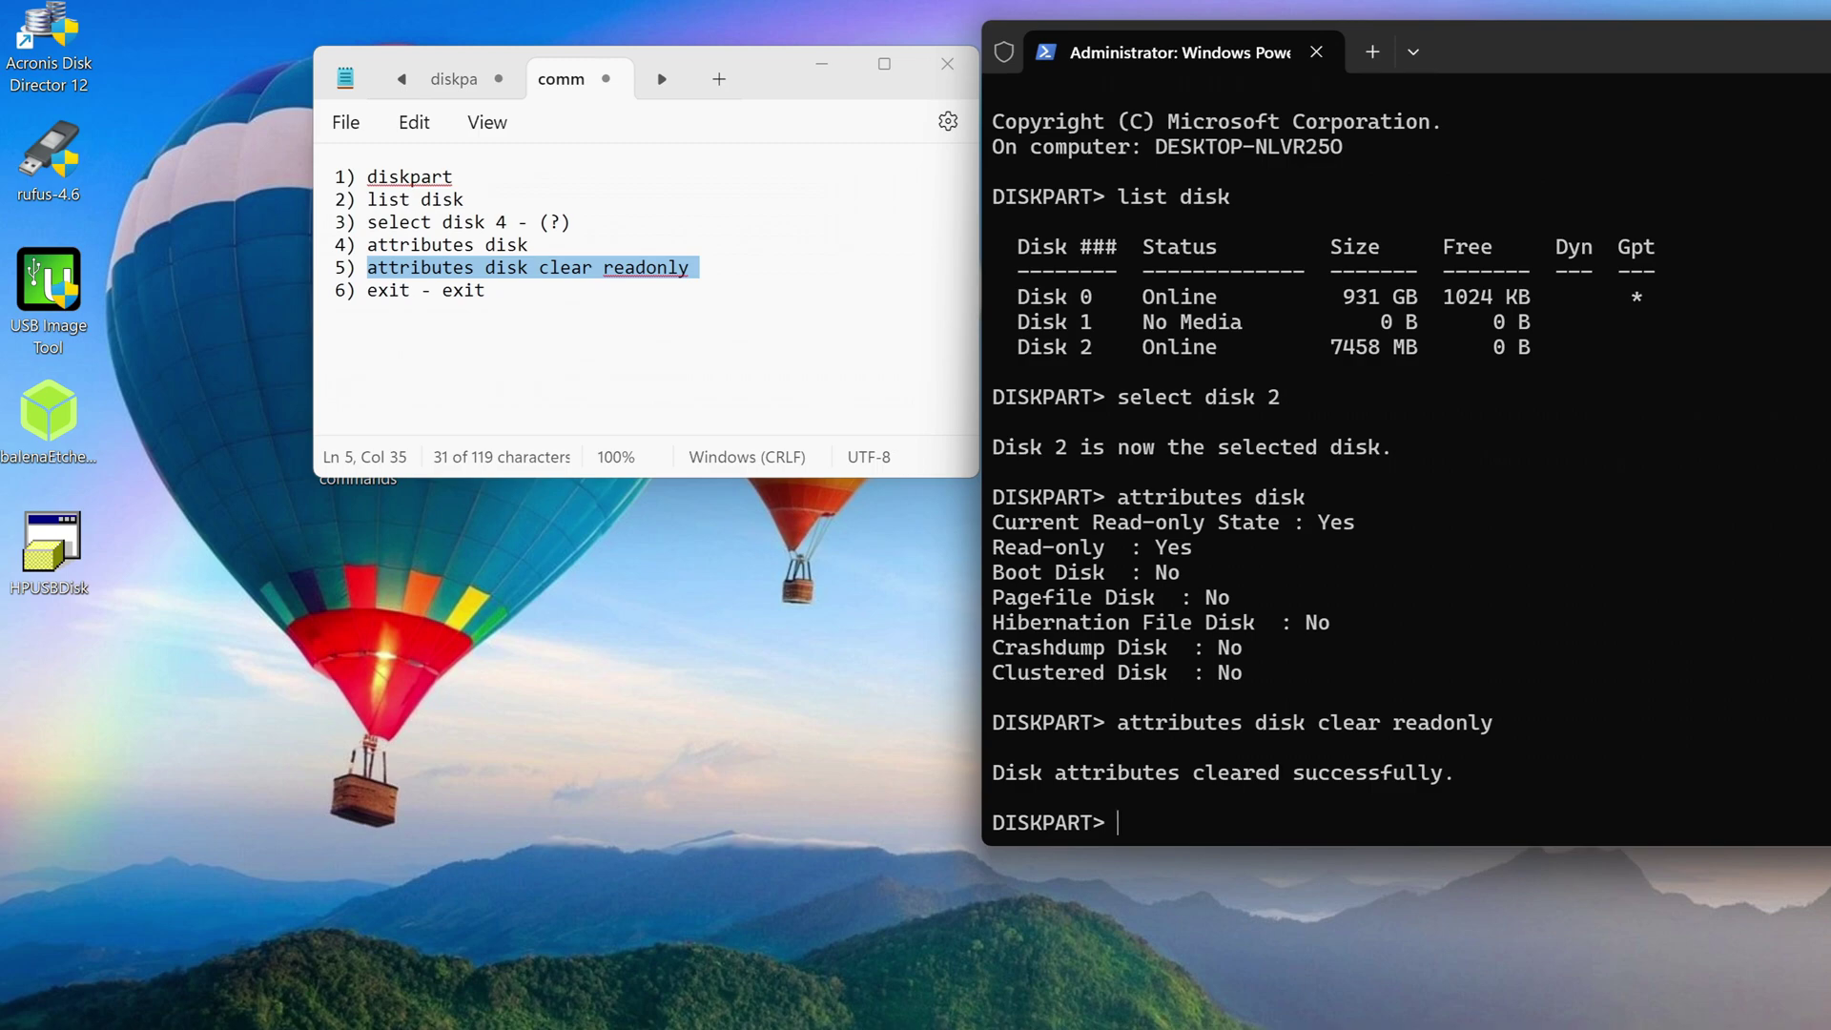
# Step: Exit DiskPart and reopen File Explorer with Win+E
pyautogui.write('exit')
pyautogui.press('Return')
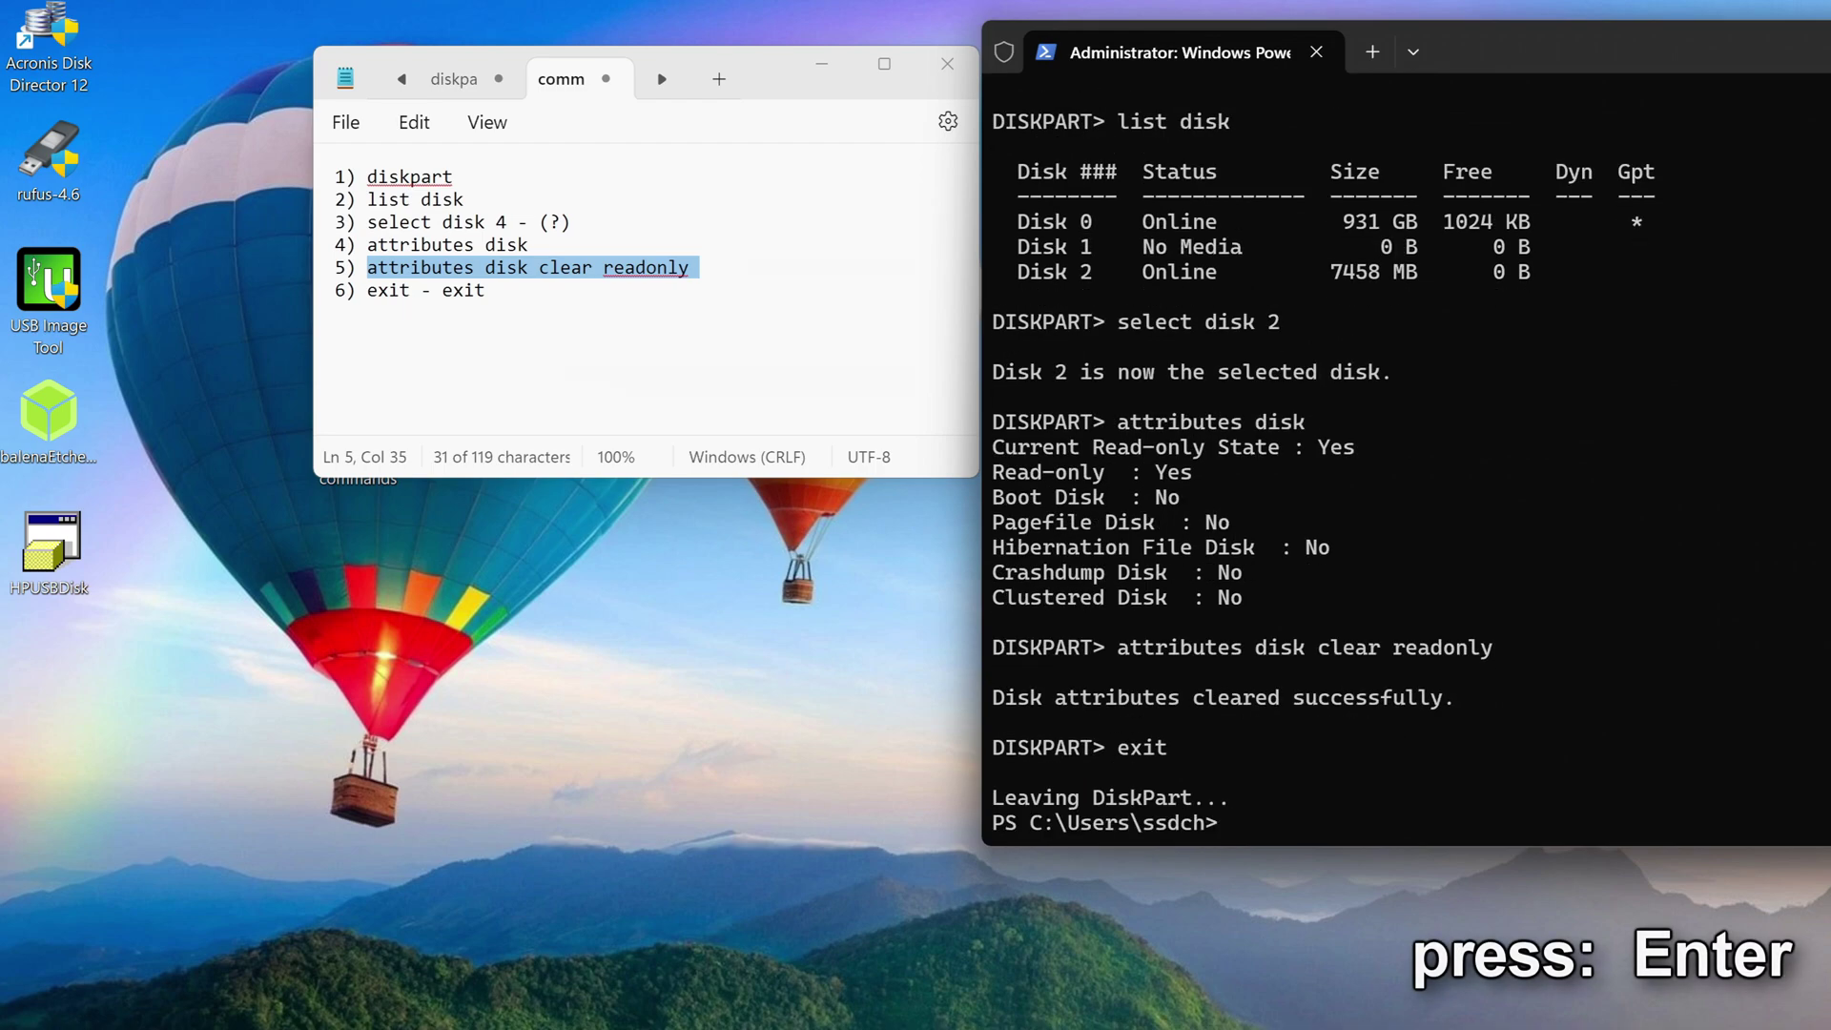
pyautogui.press('super+e')
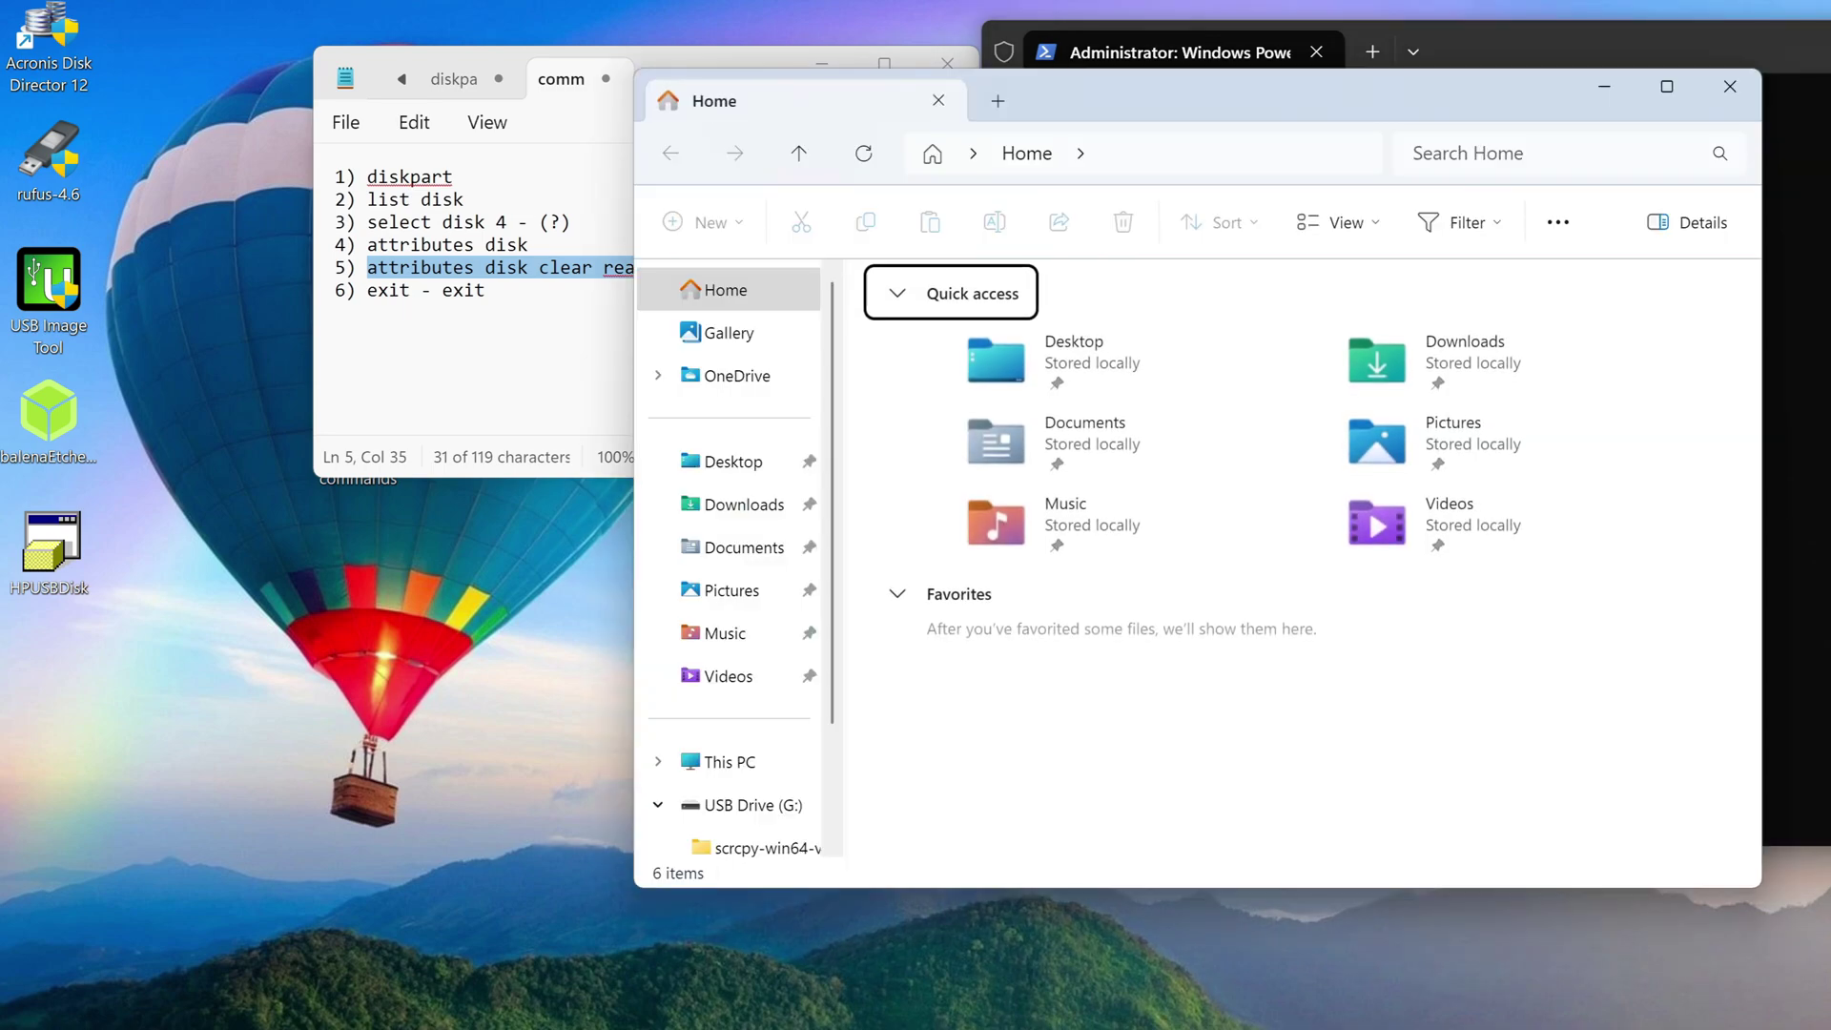
# Step: Copy HPUSBDisk from the desktop onto USB Drive (G:)
pyautogui.click(783, 763)
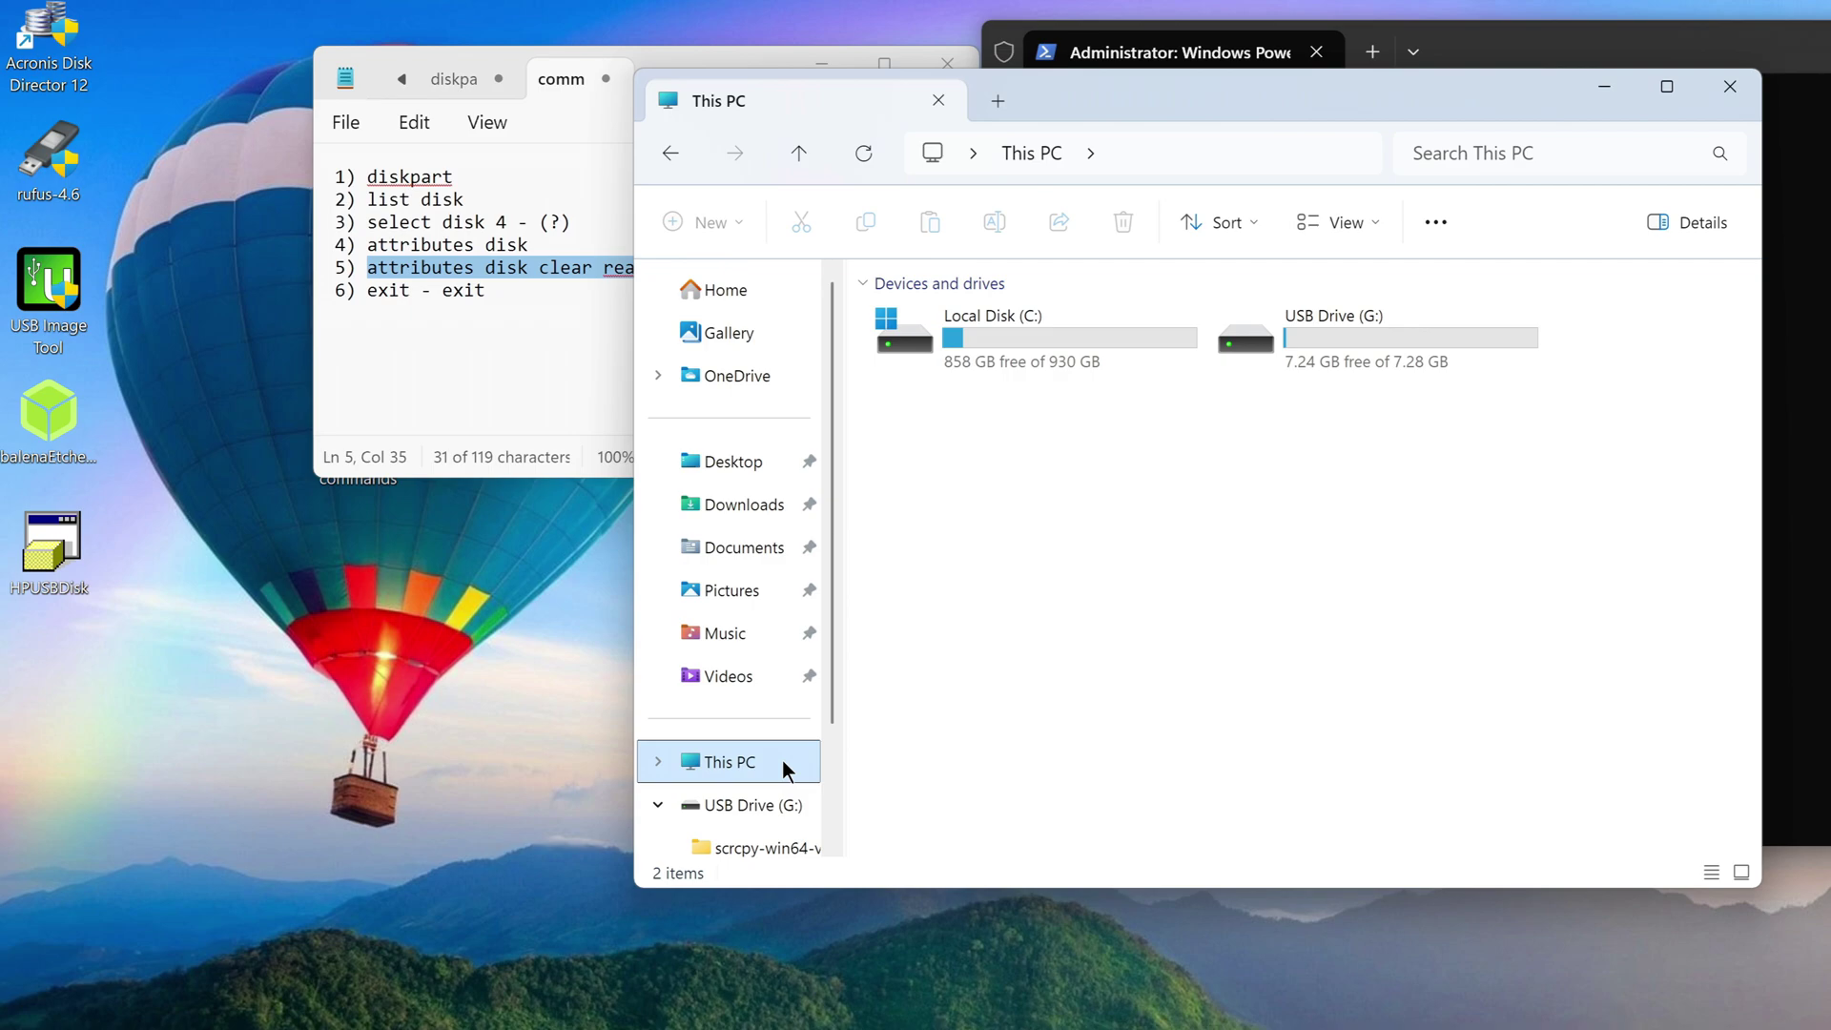
pyautogui.doubleClick(1354, 340)
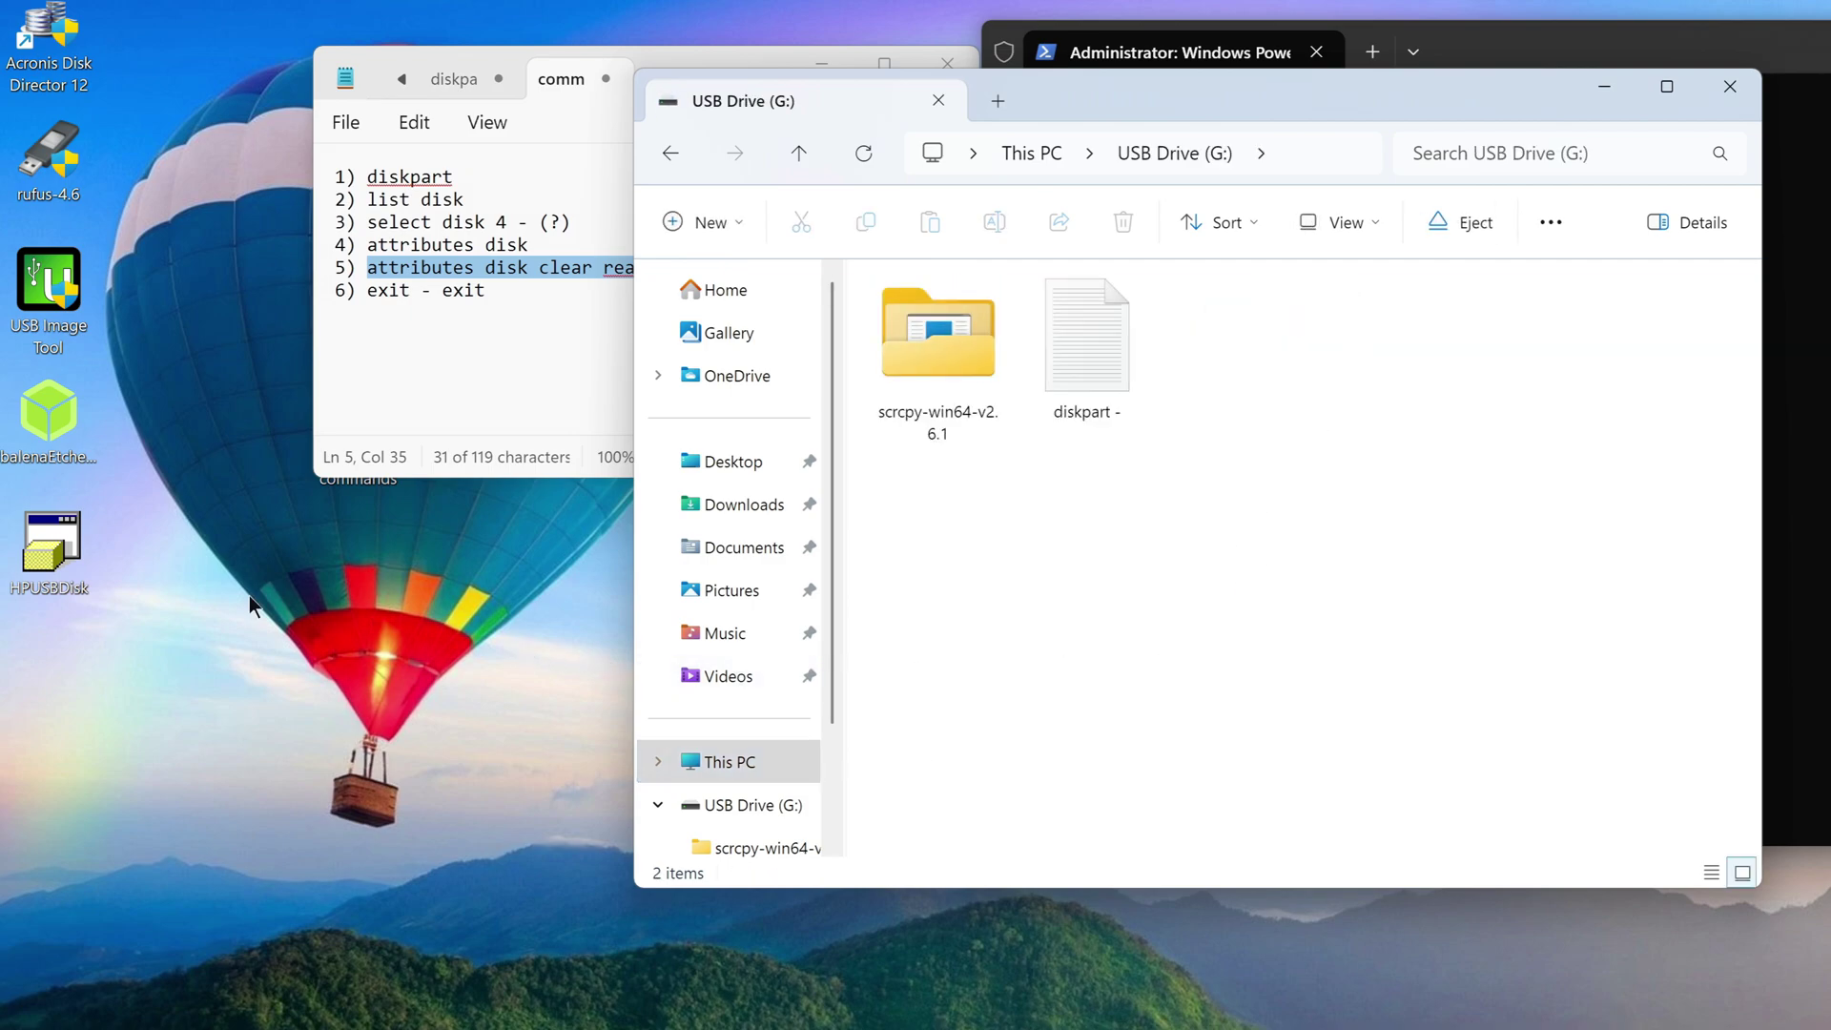
pyautogui.moveTo(53, 558); pyautogui.dragTo(1106, 525)
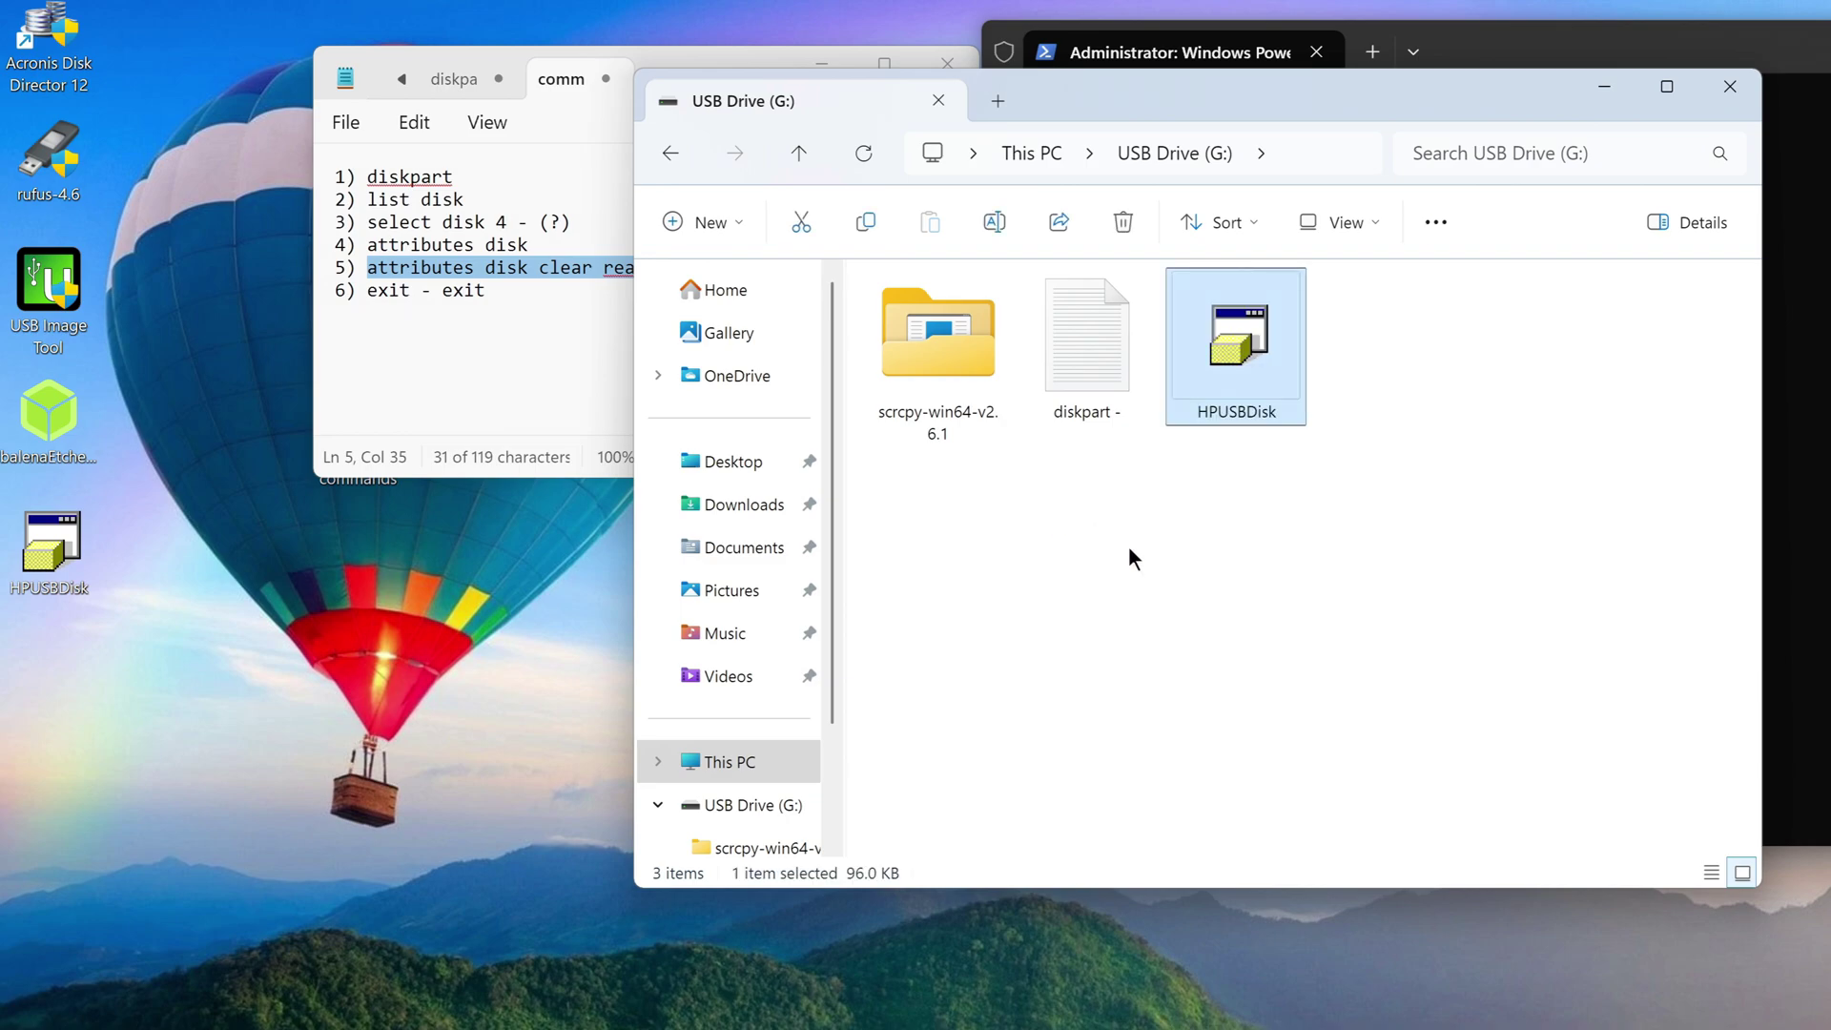
pyautogui.click(1130, 549)
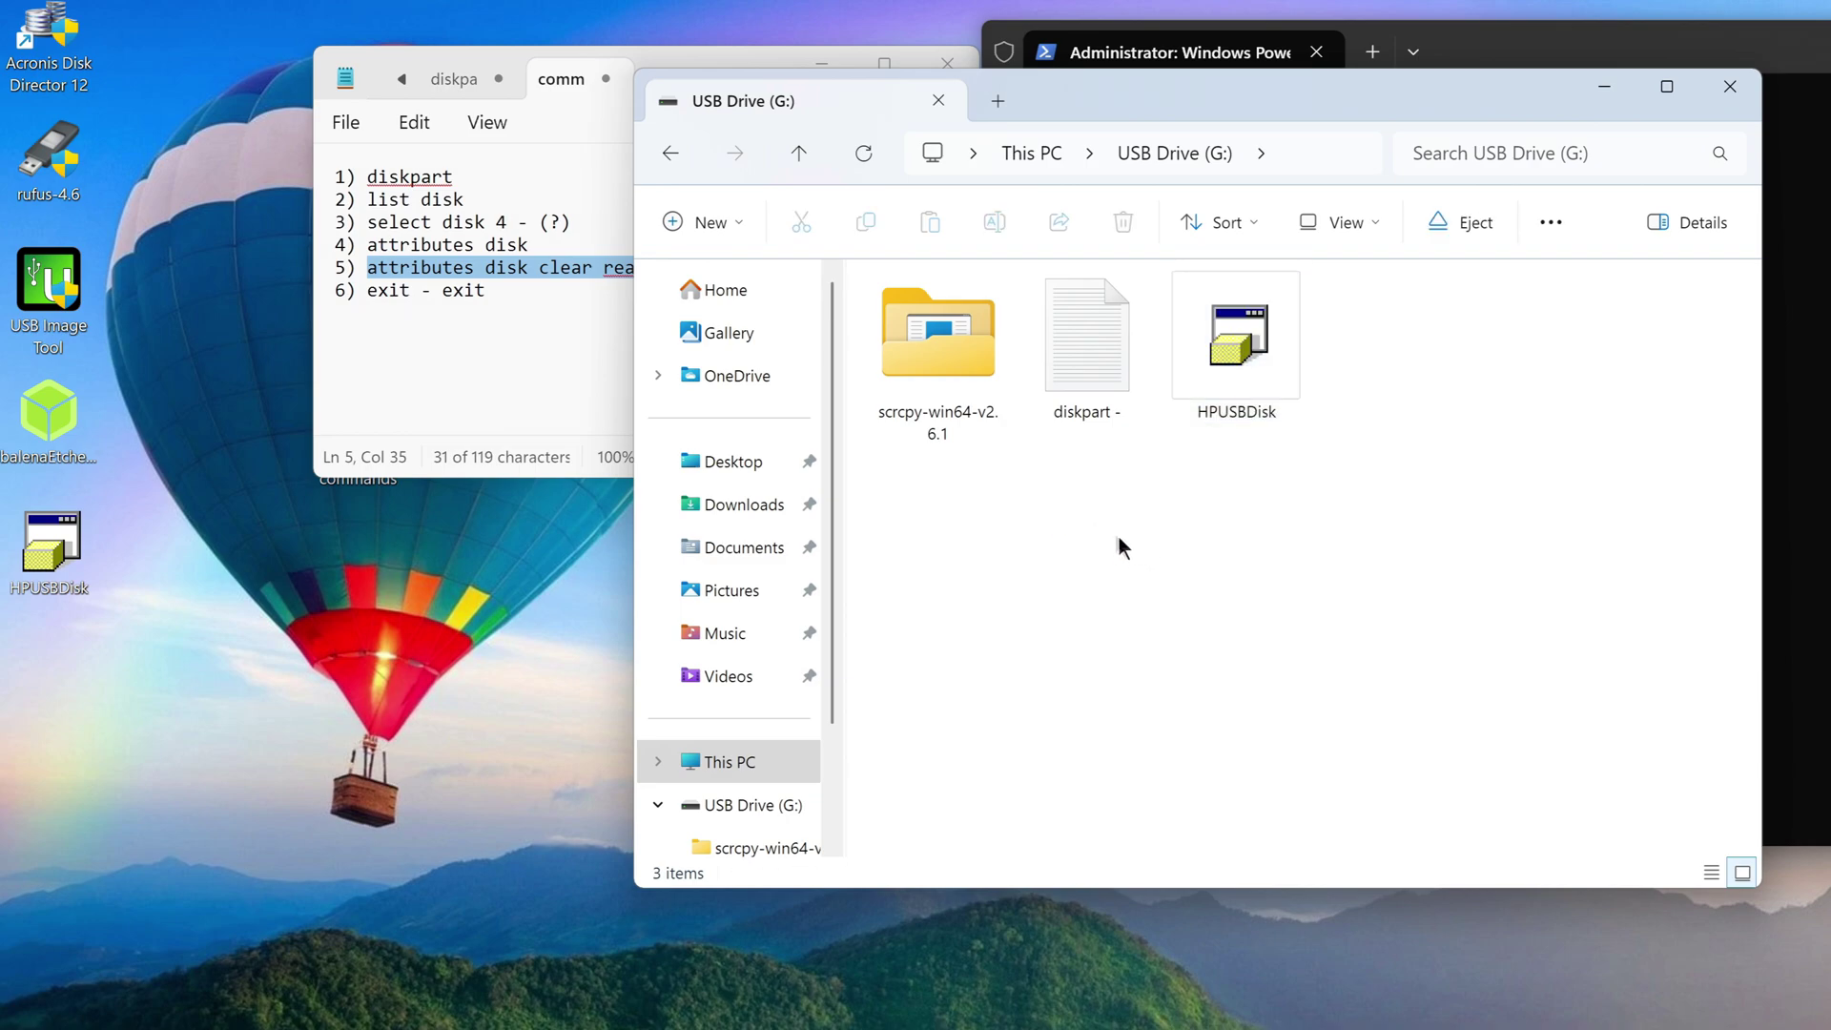
# Step: Permanently delete the diskpart file from the drive and return to This PC
pyautogui.rightClick(1098, 351)
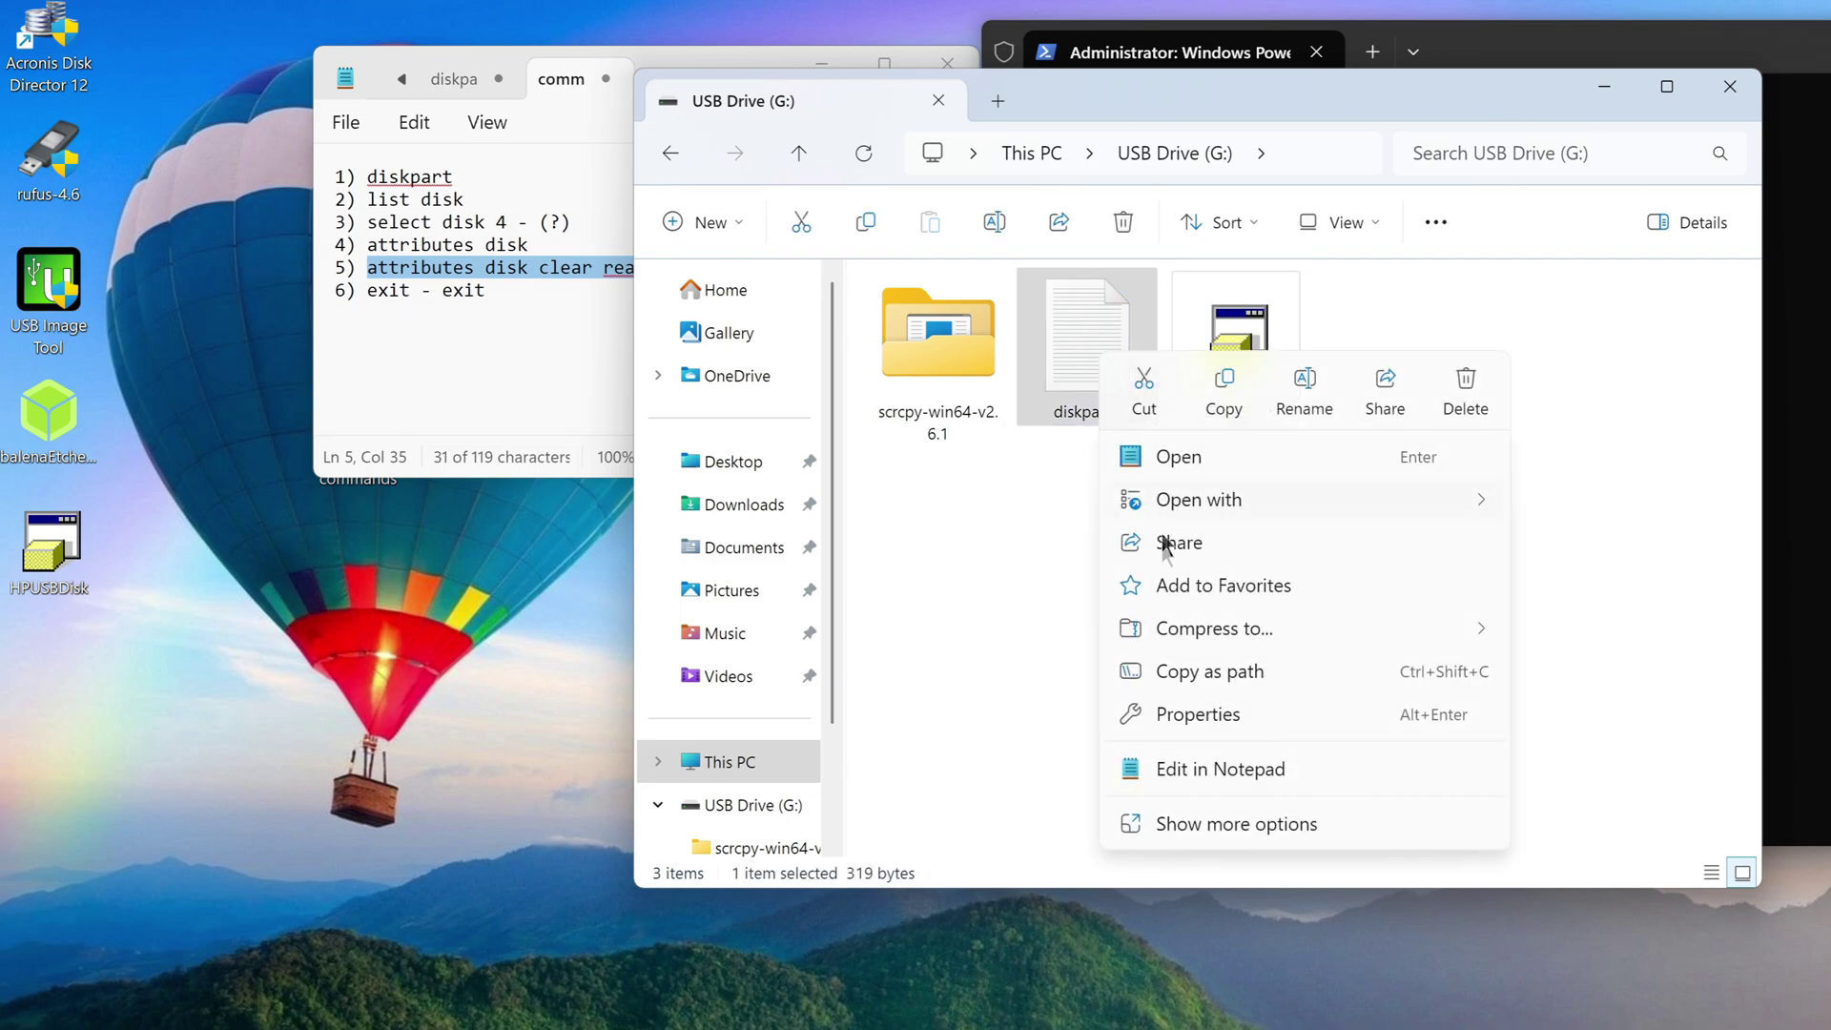
pyautogui.click(1362, 825)
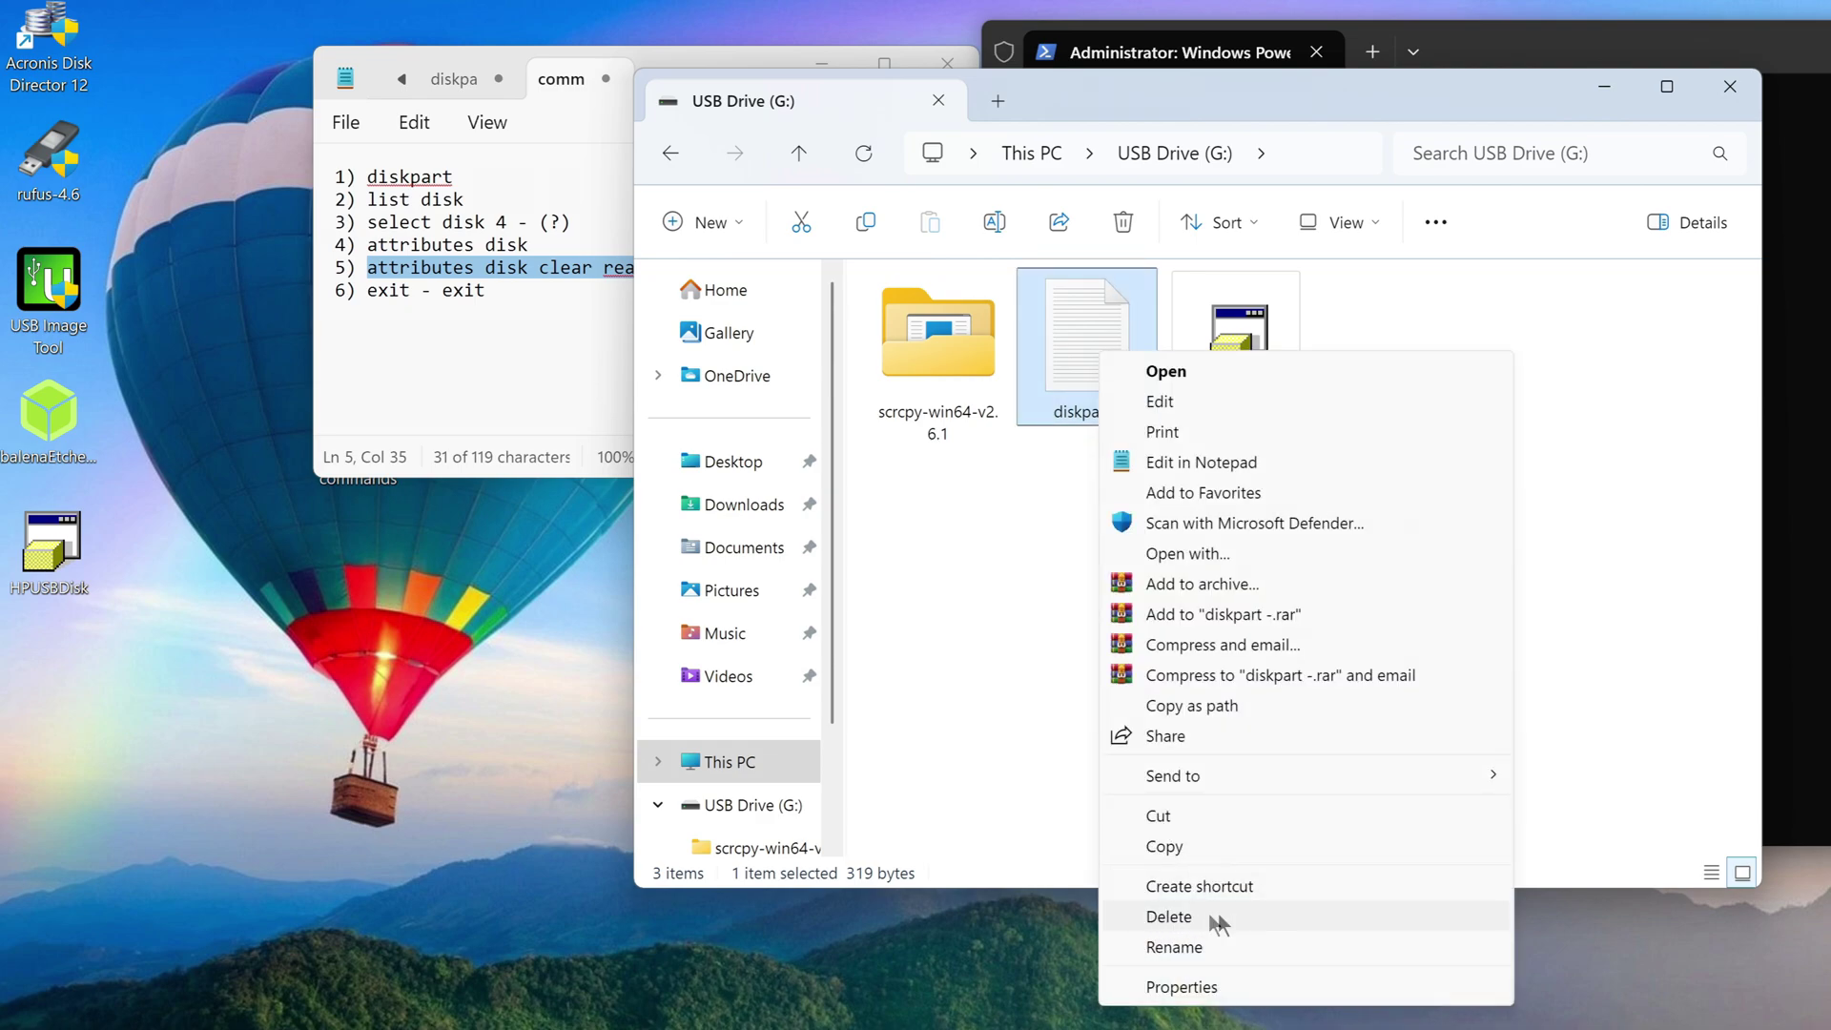
pyautogui.click(1325, 918)
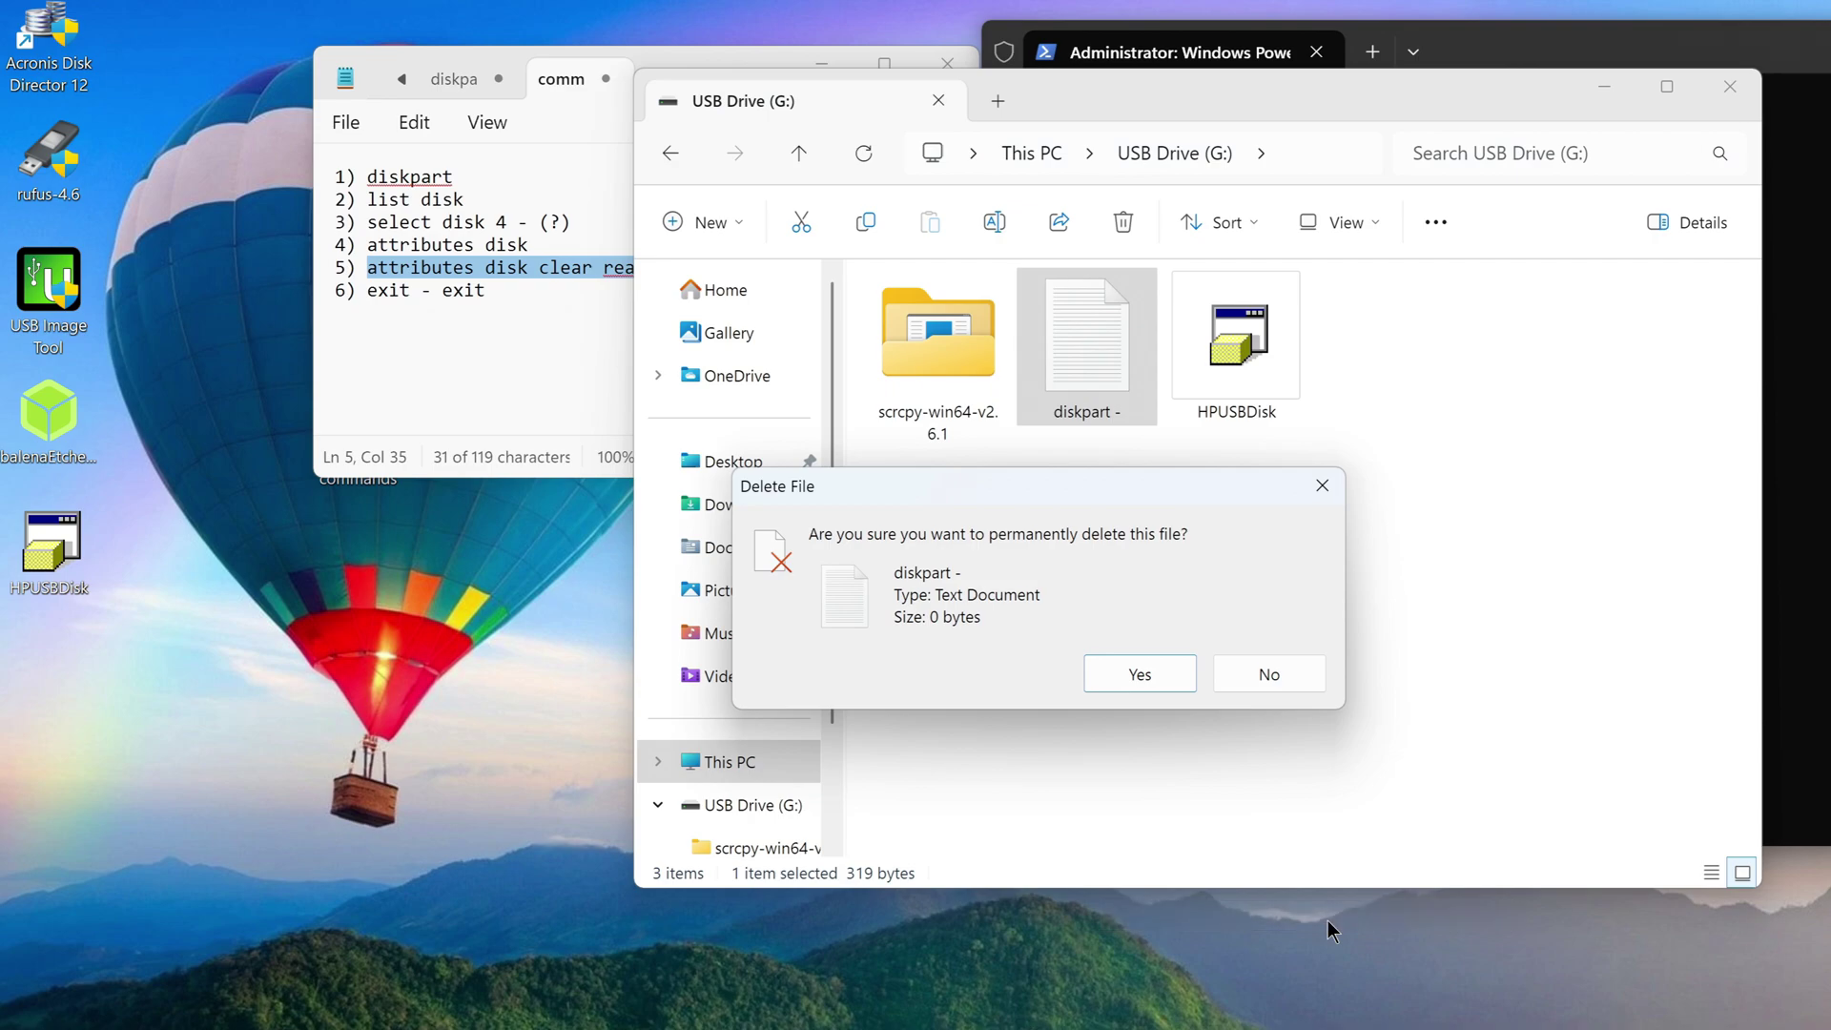
pyautogui.click(1178, 681)
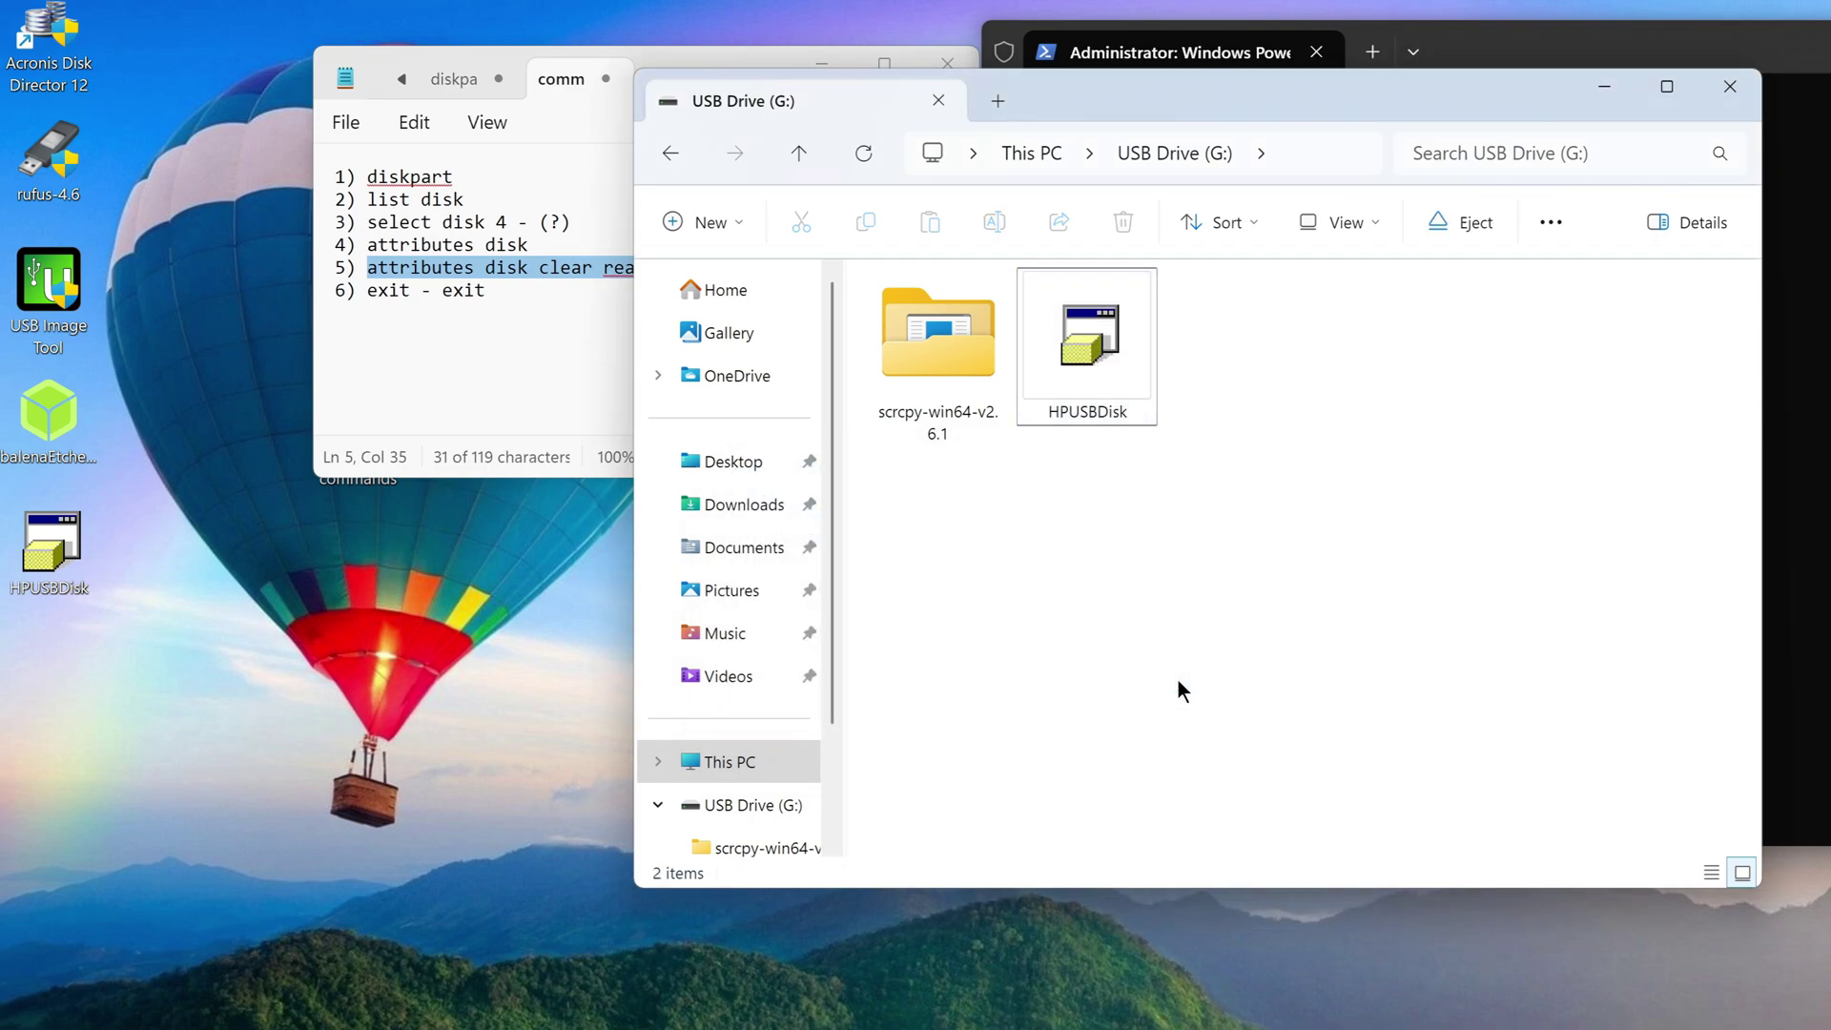
pyautogui.click(799, 154)
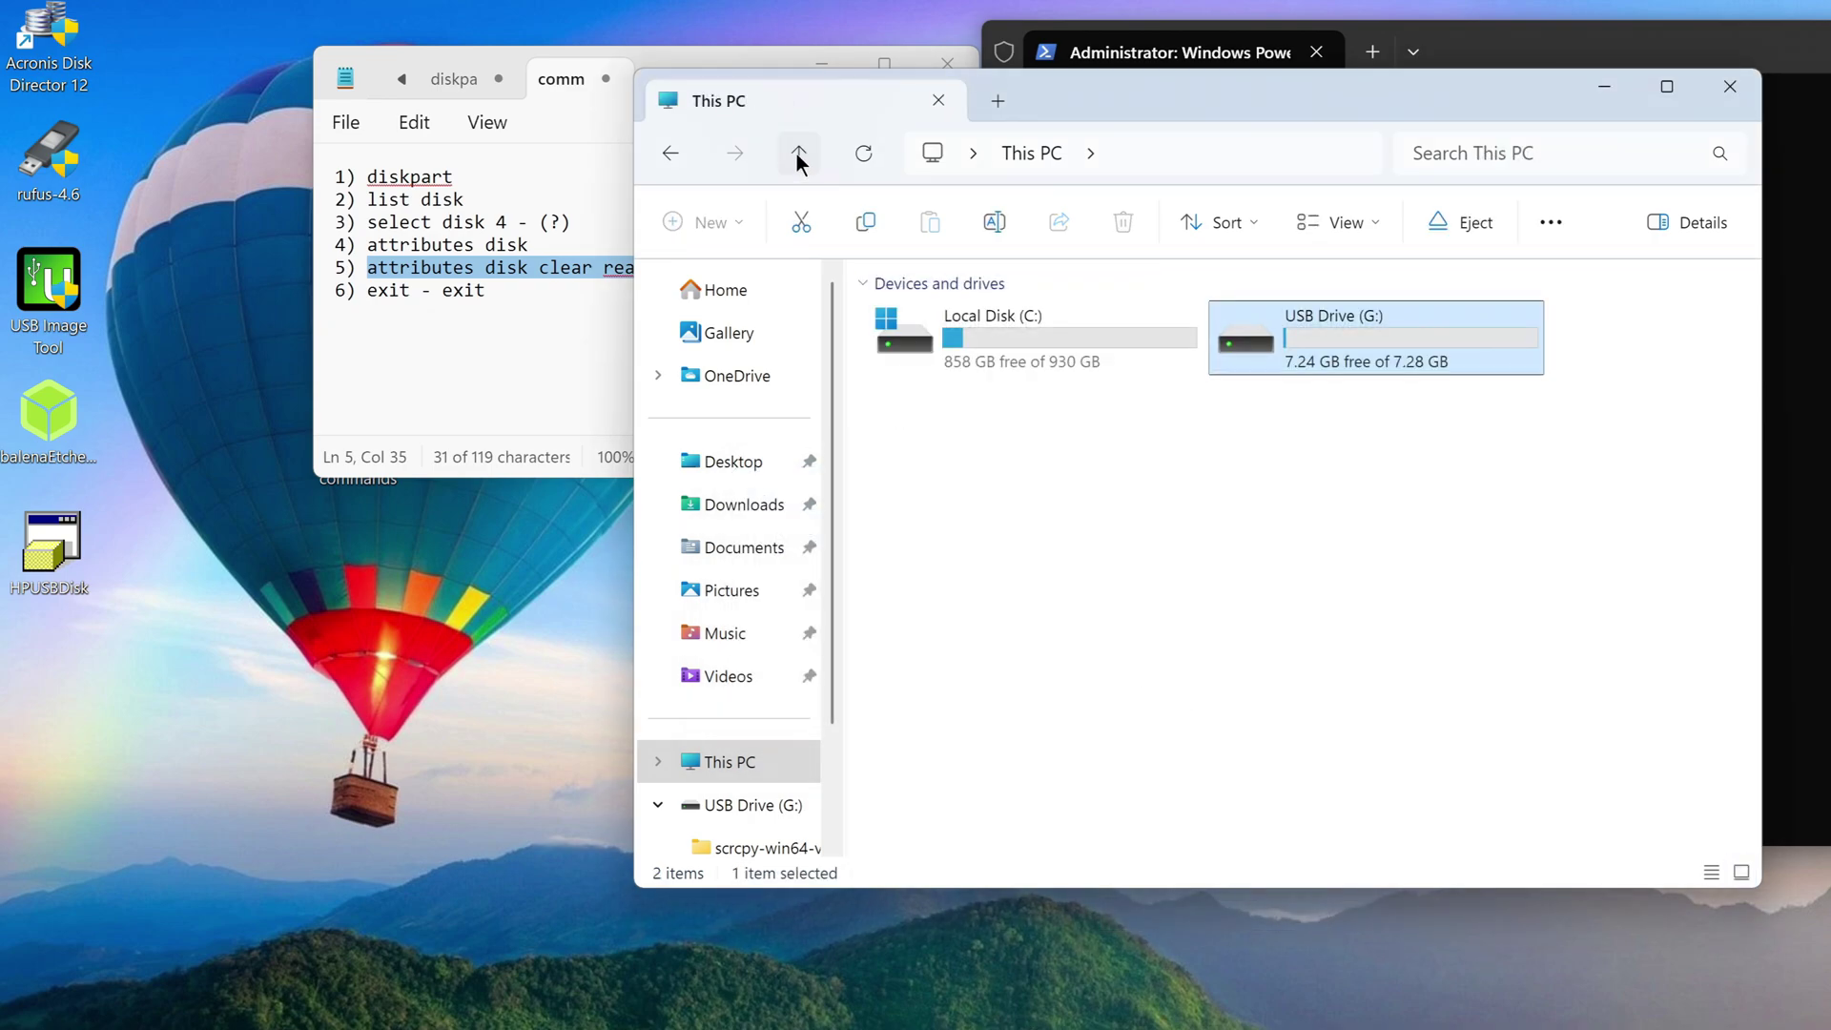
# Step: Quick-format USB Drive (G:) as NTFS and open it to confirm it is empty
pyautogui.rightClick(1311, 335)
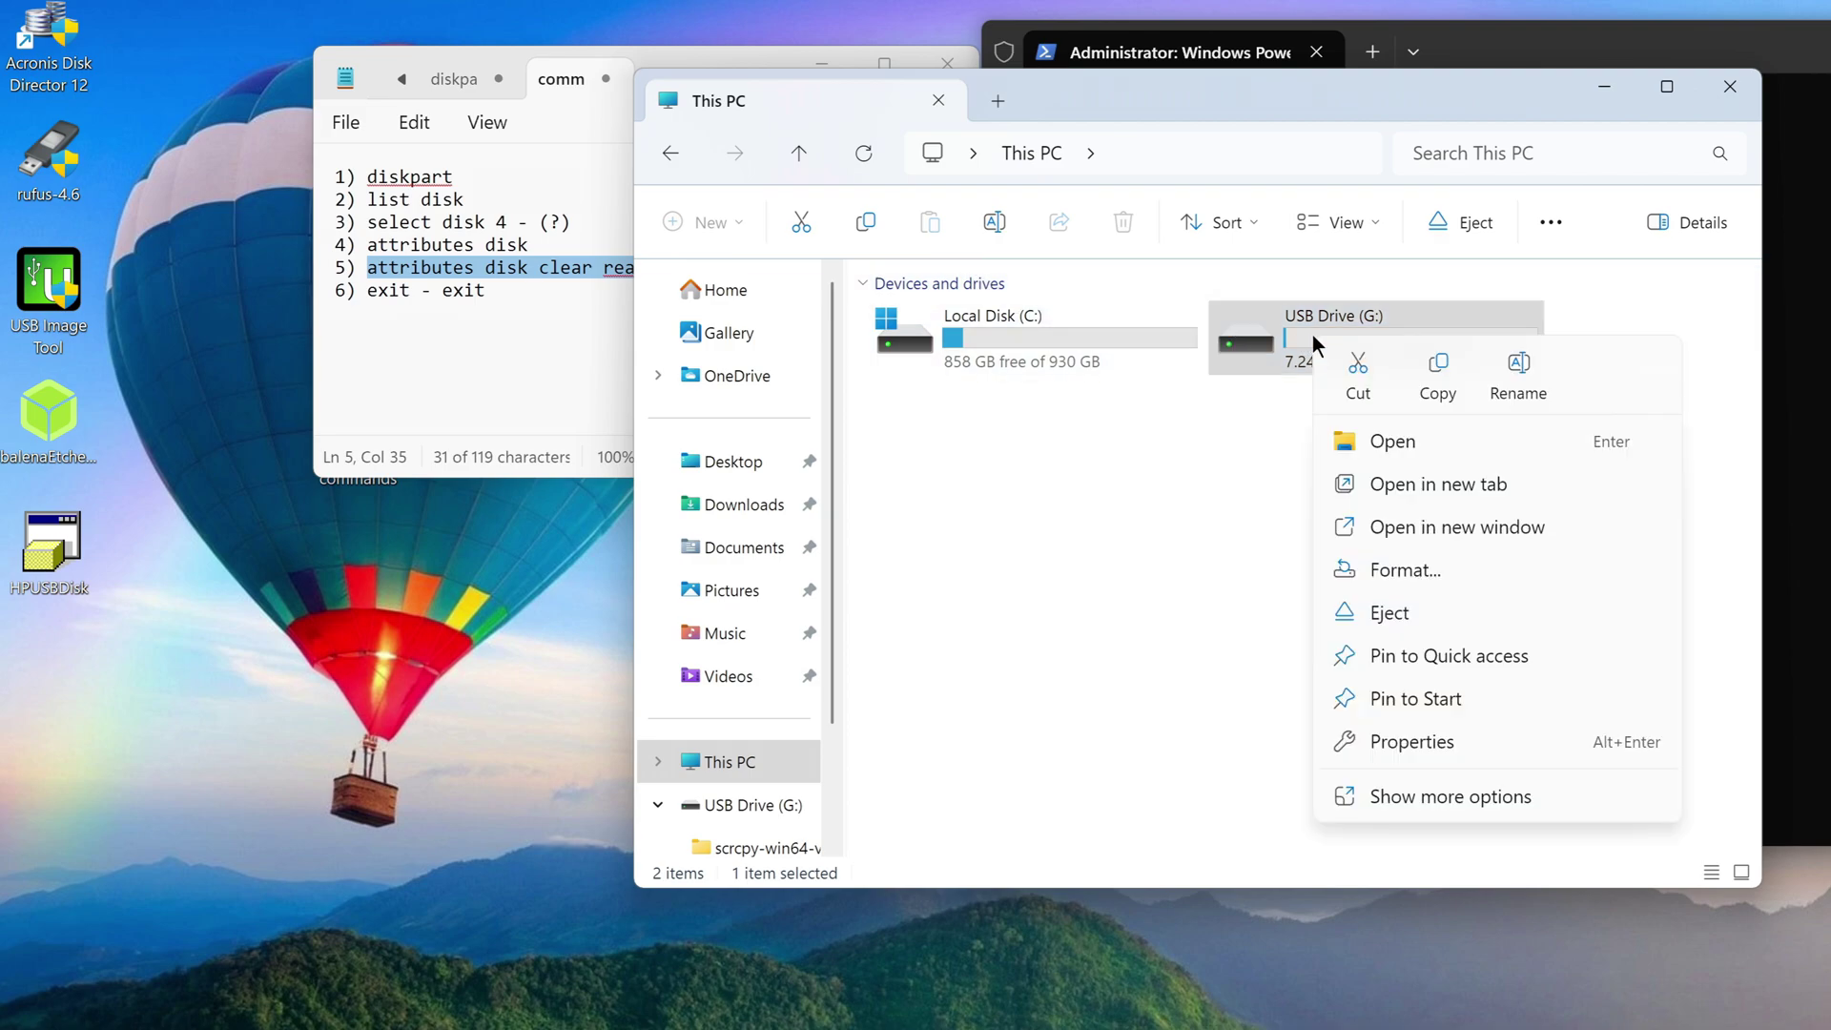
pyautogui.click(1491, 569)
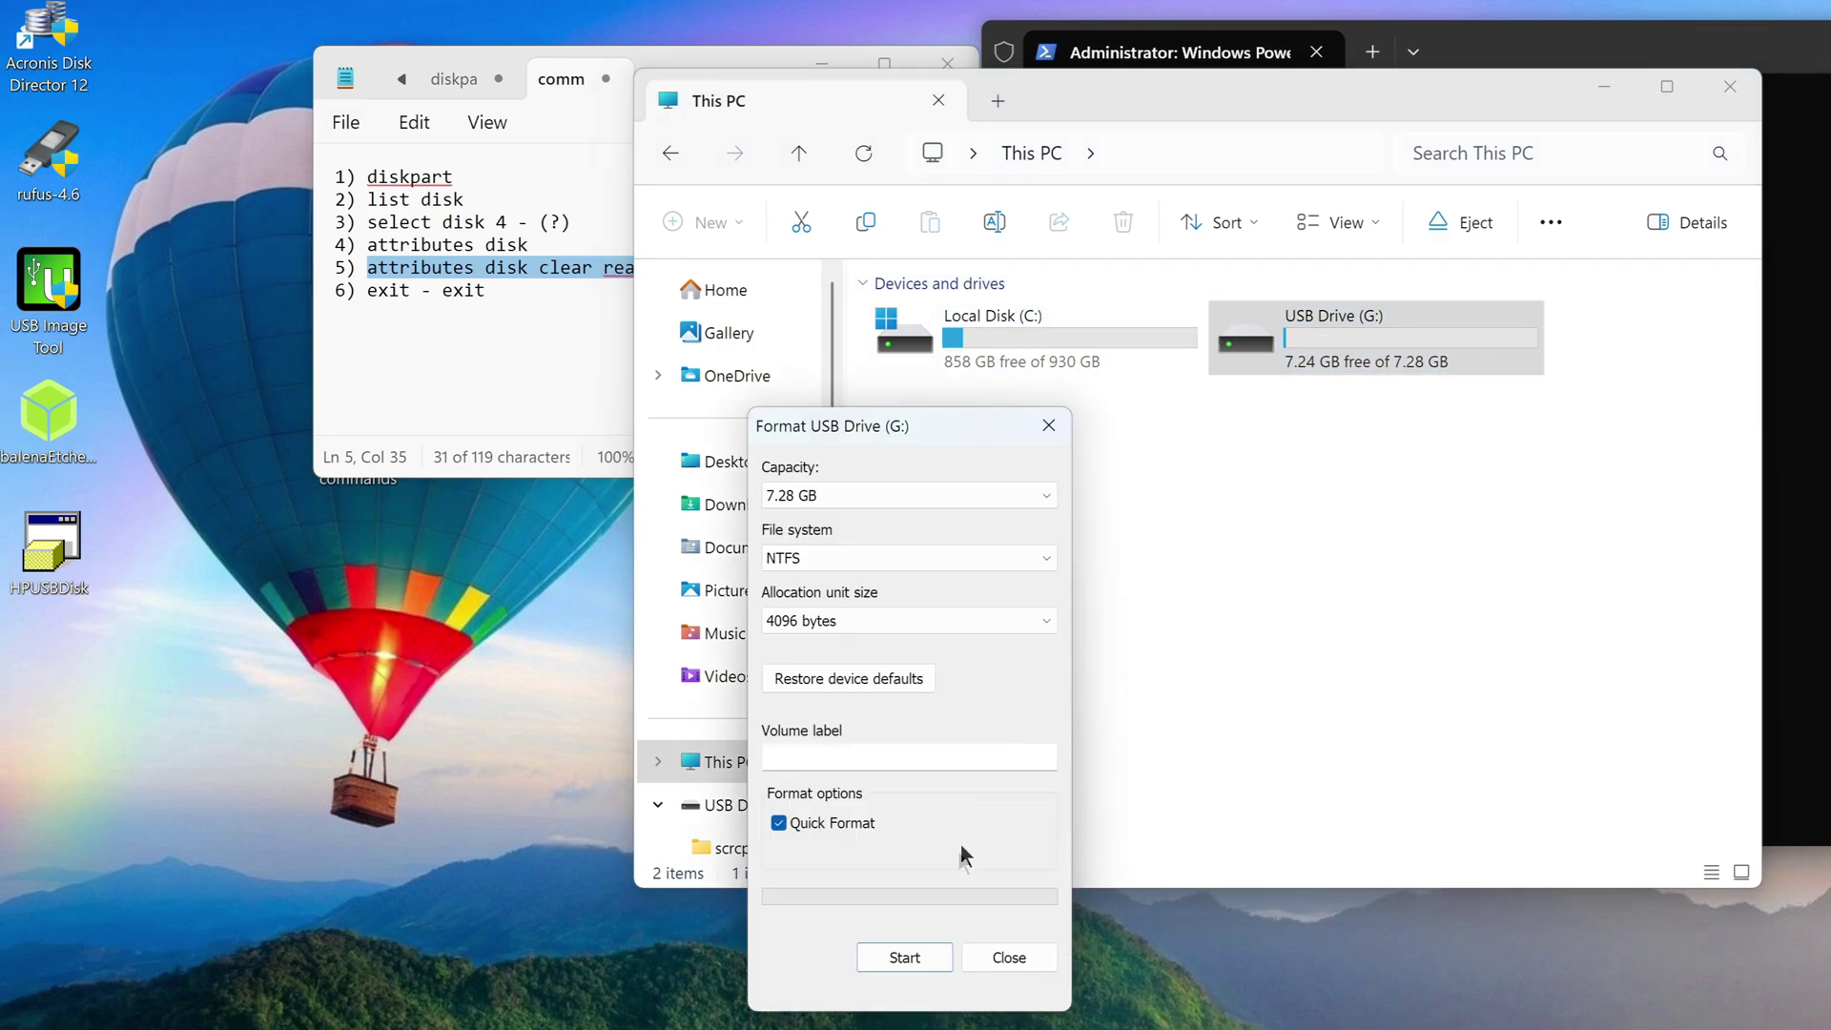
pyautogui.click(936, 951)
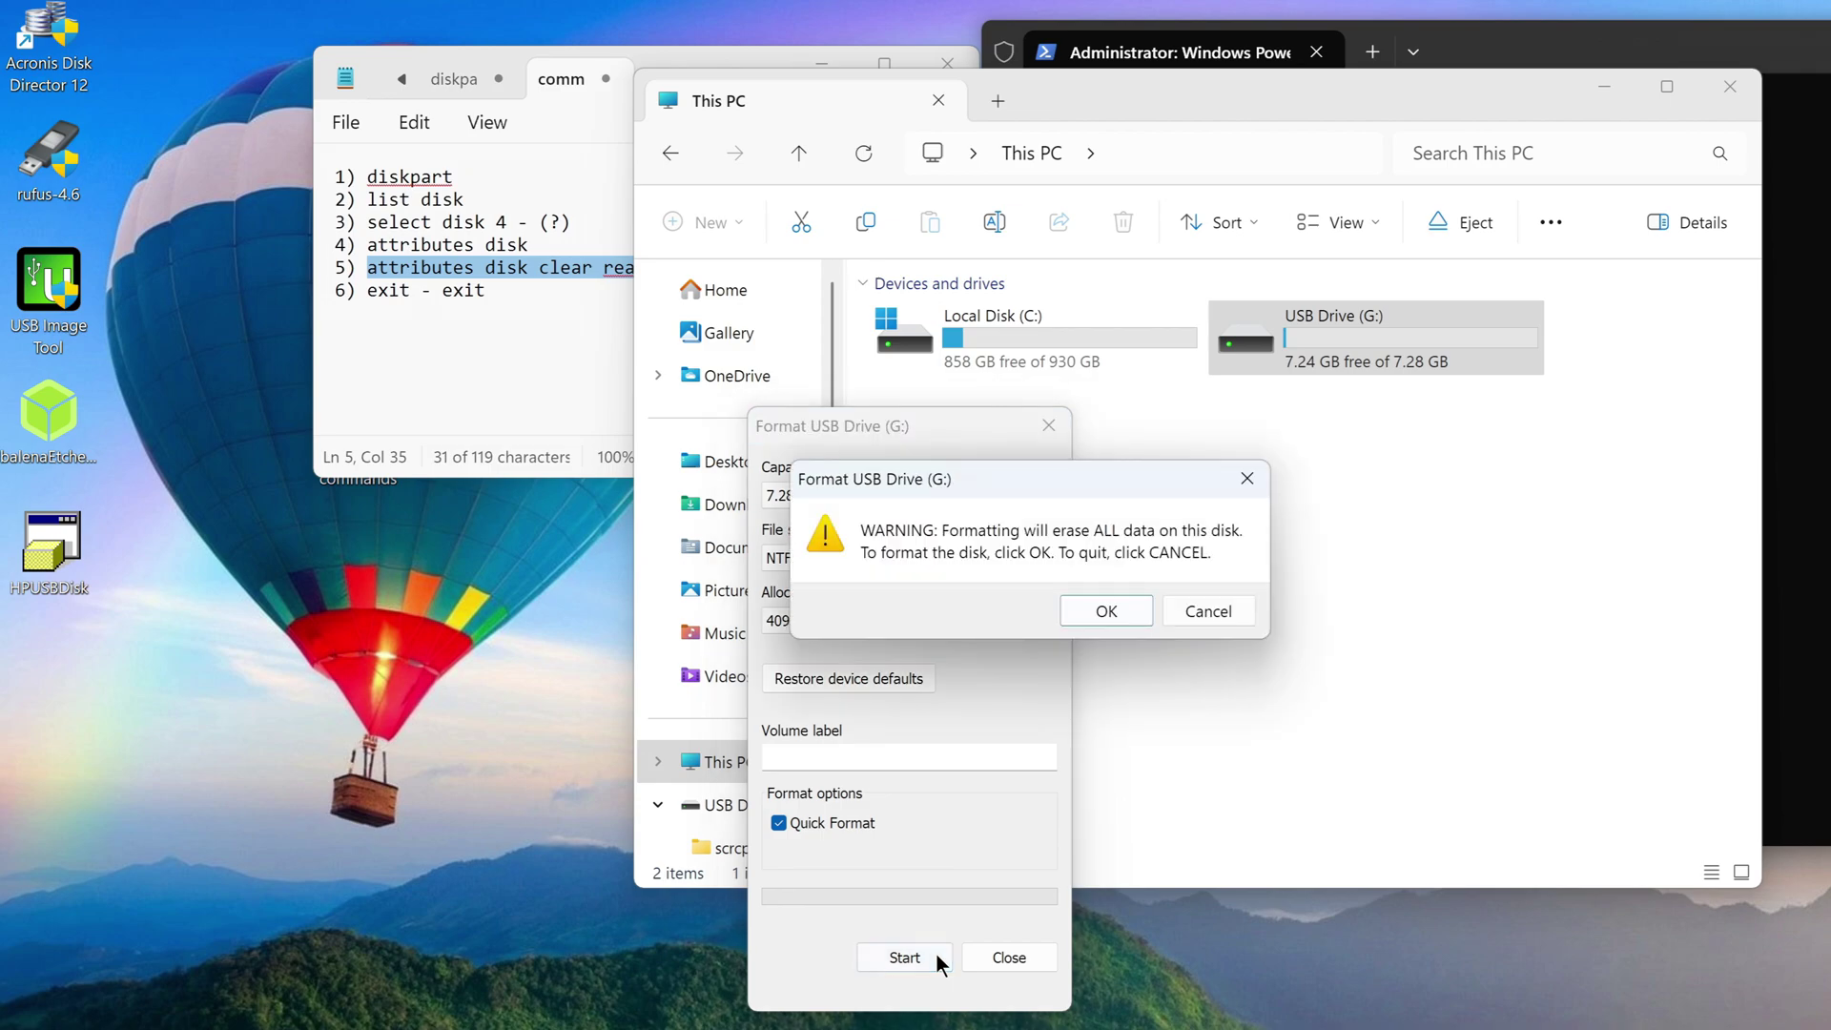
pyautogui.click(1137, 613)
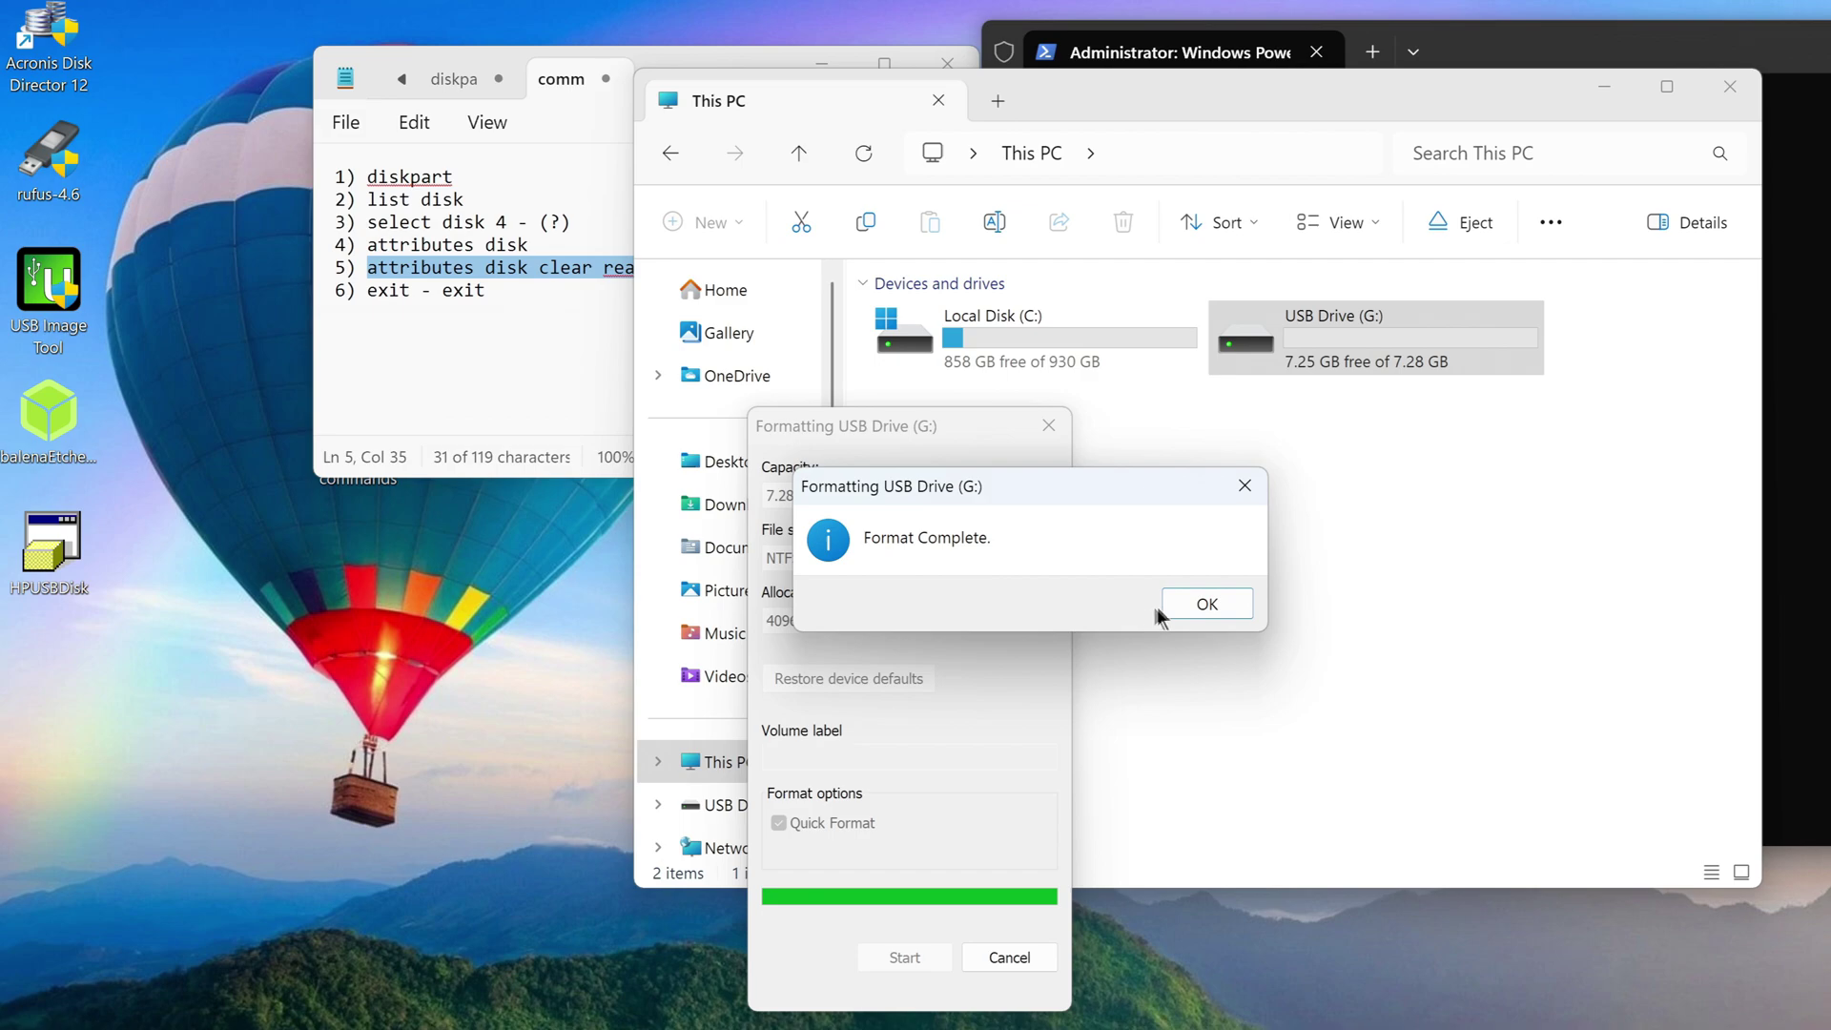
pyautogui.click(1186, 606)
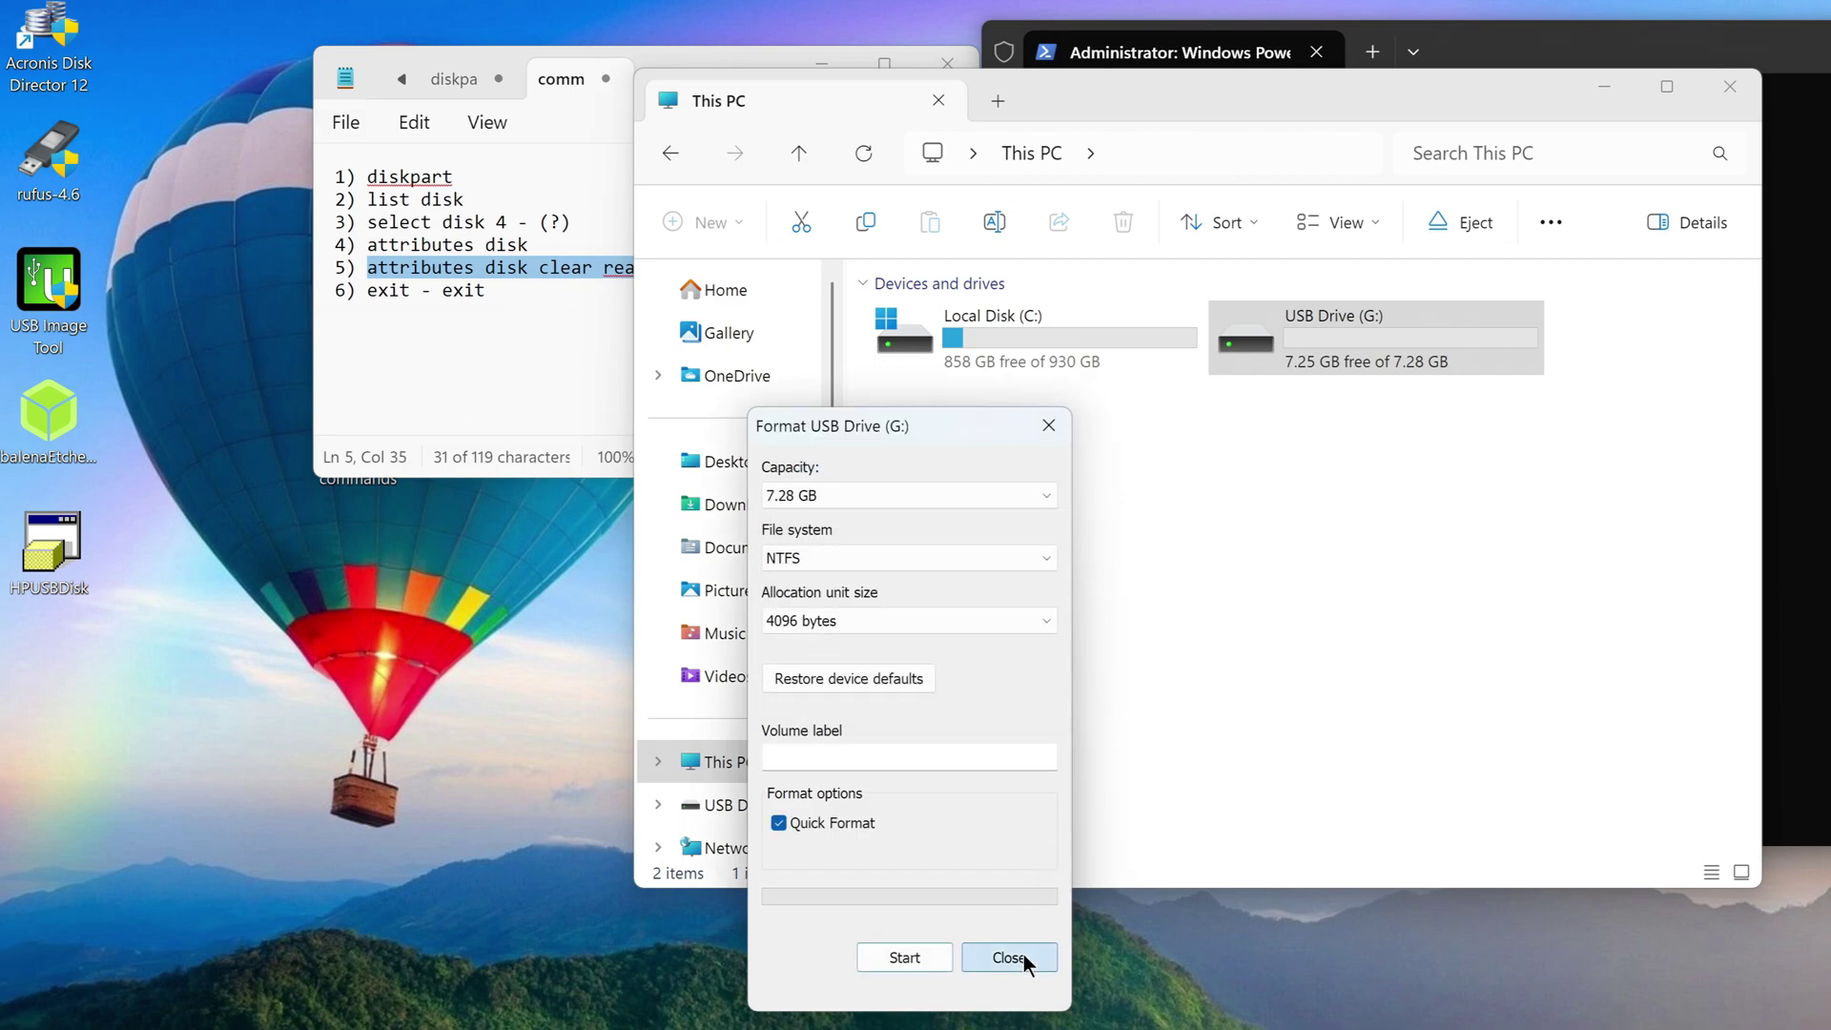
pyautogui.click(1022, 954)
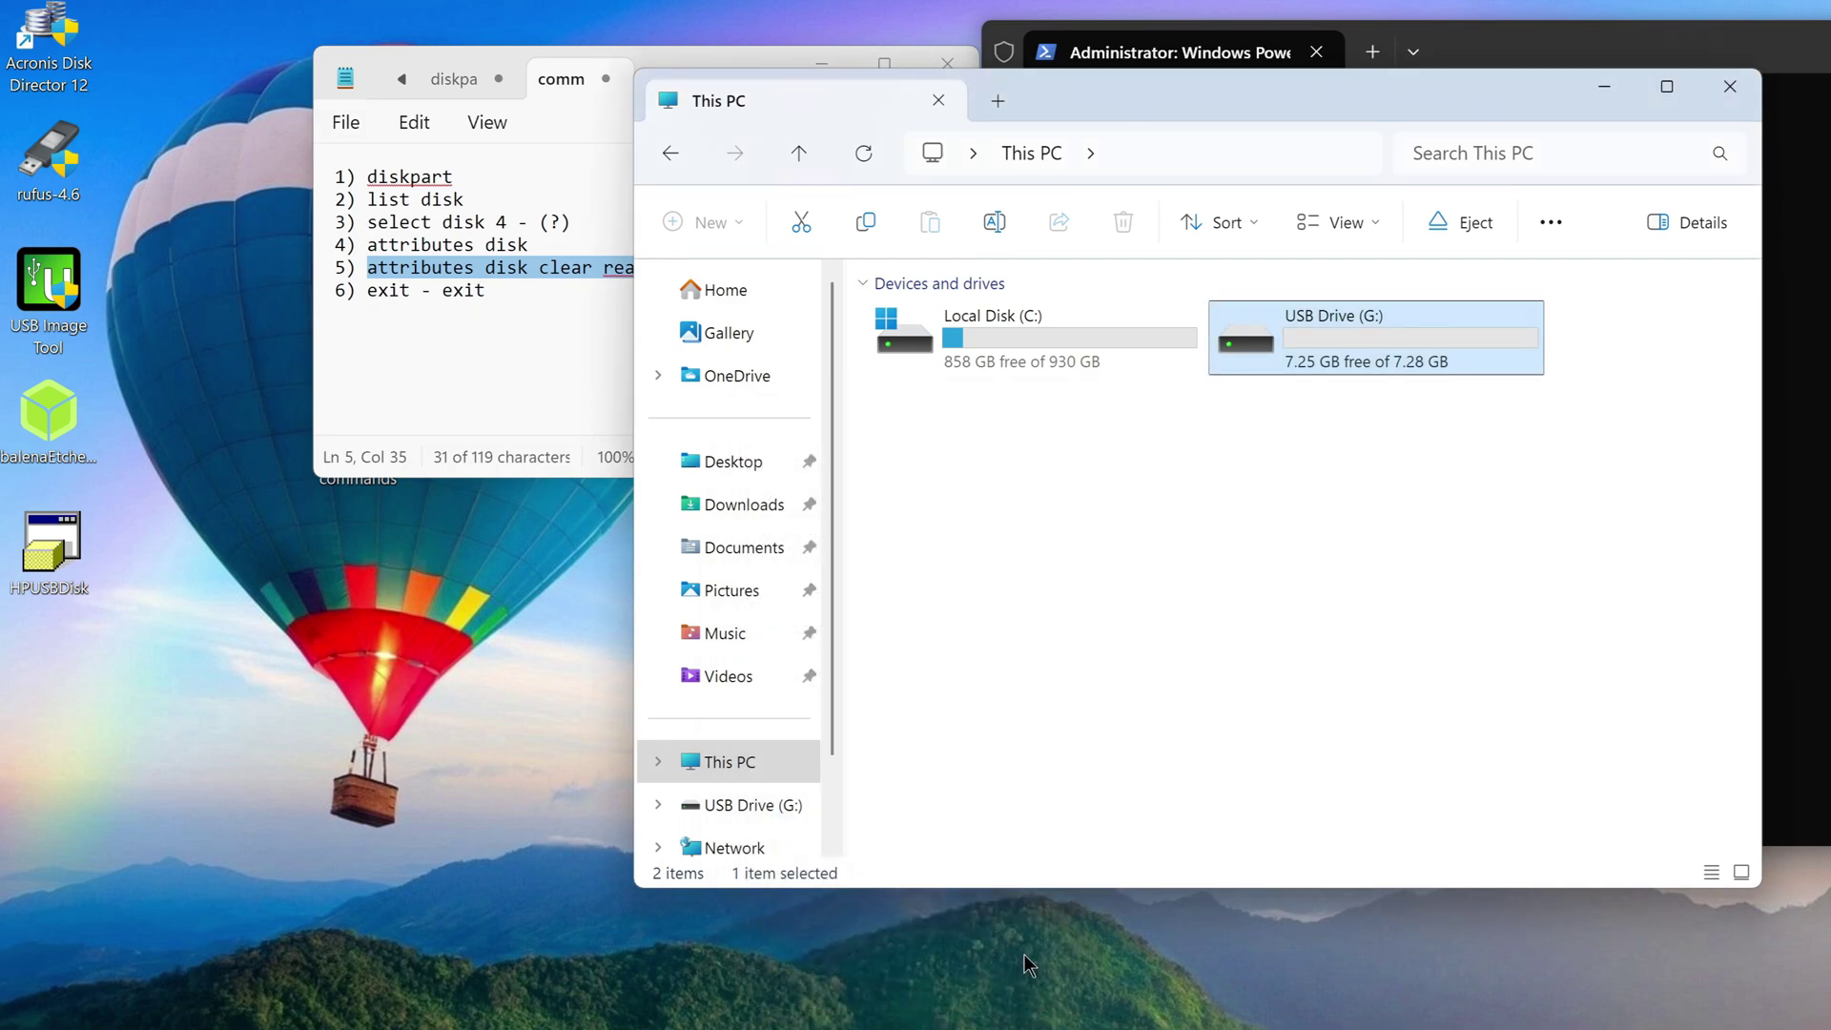
pyautogui.doubleClick(1326, 345)
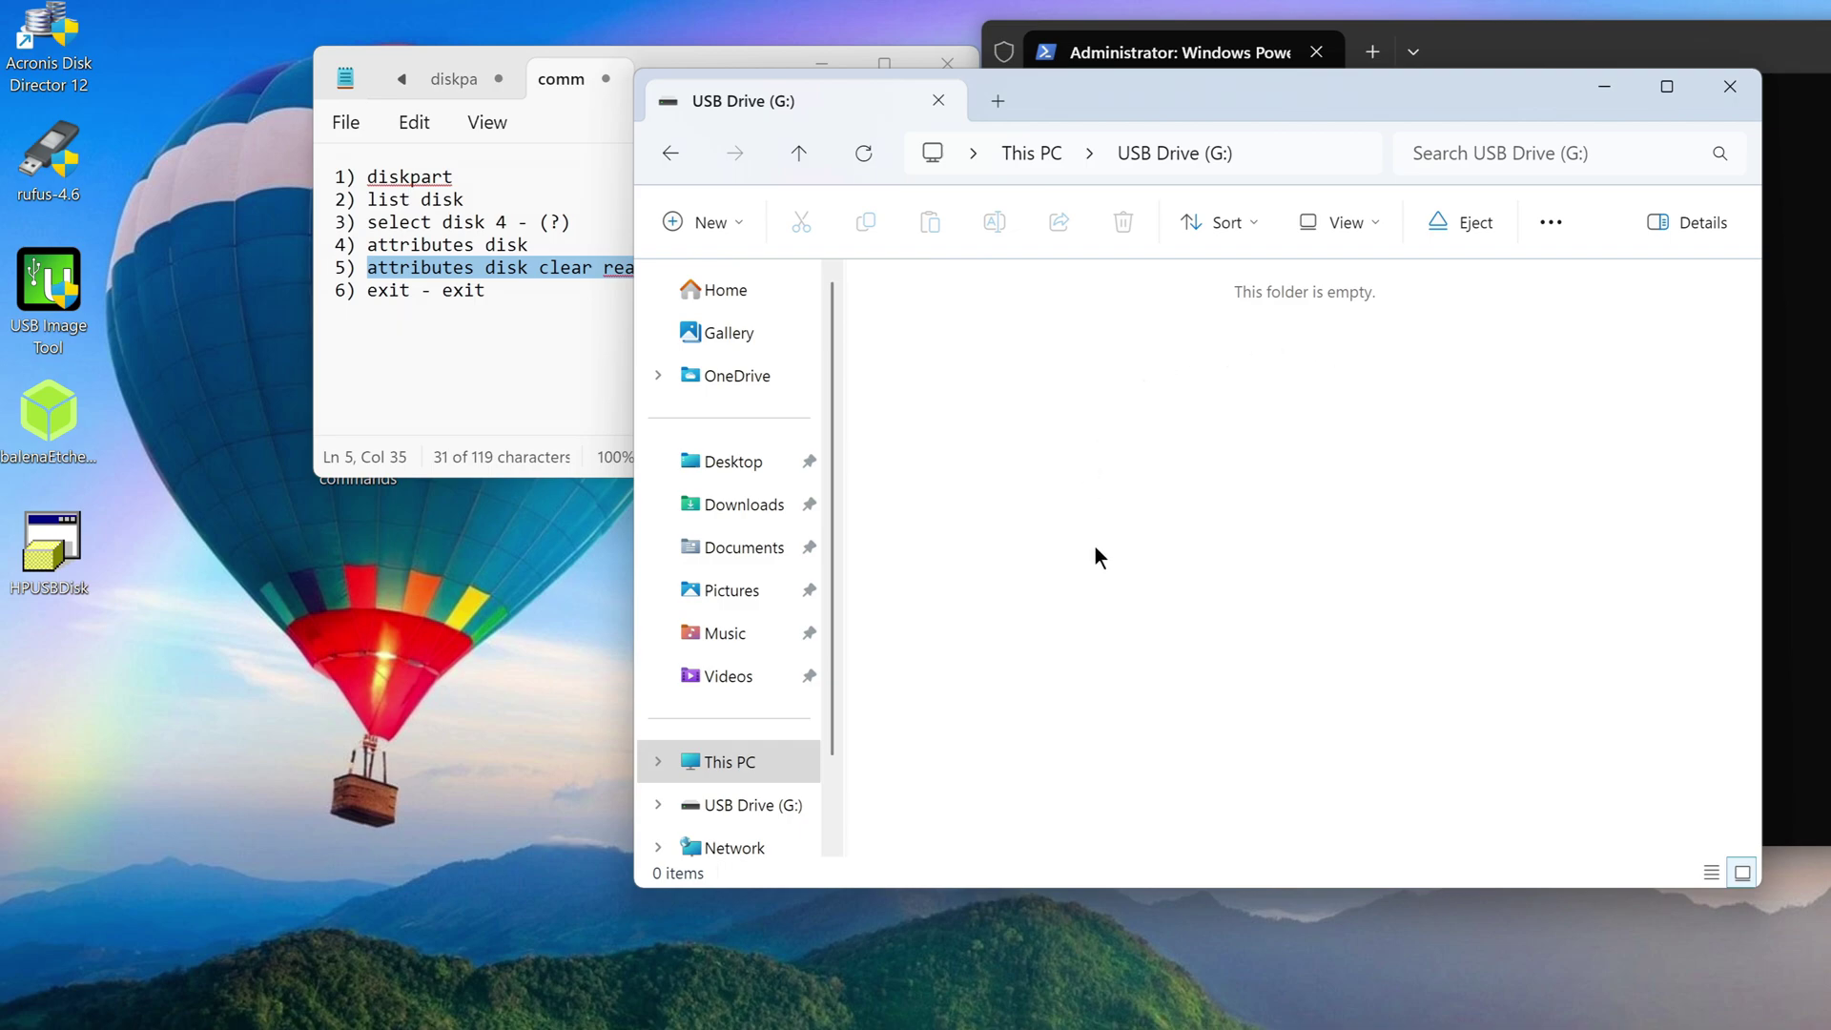
# Step: Close File Explorer, the PowerShell terminal and the Notepad commands note
pyautogui.click(1730, 87)
pyautogui.moveTo(1549, 59); pyautogui.dragTo(1095, 157)
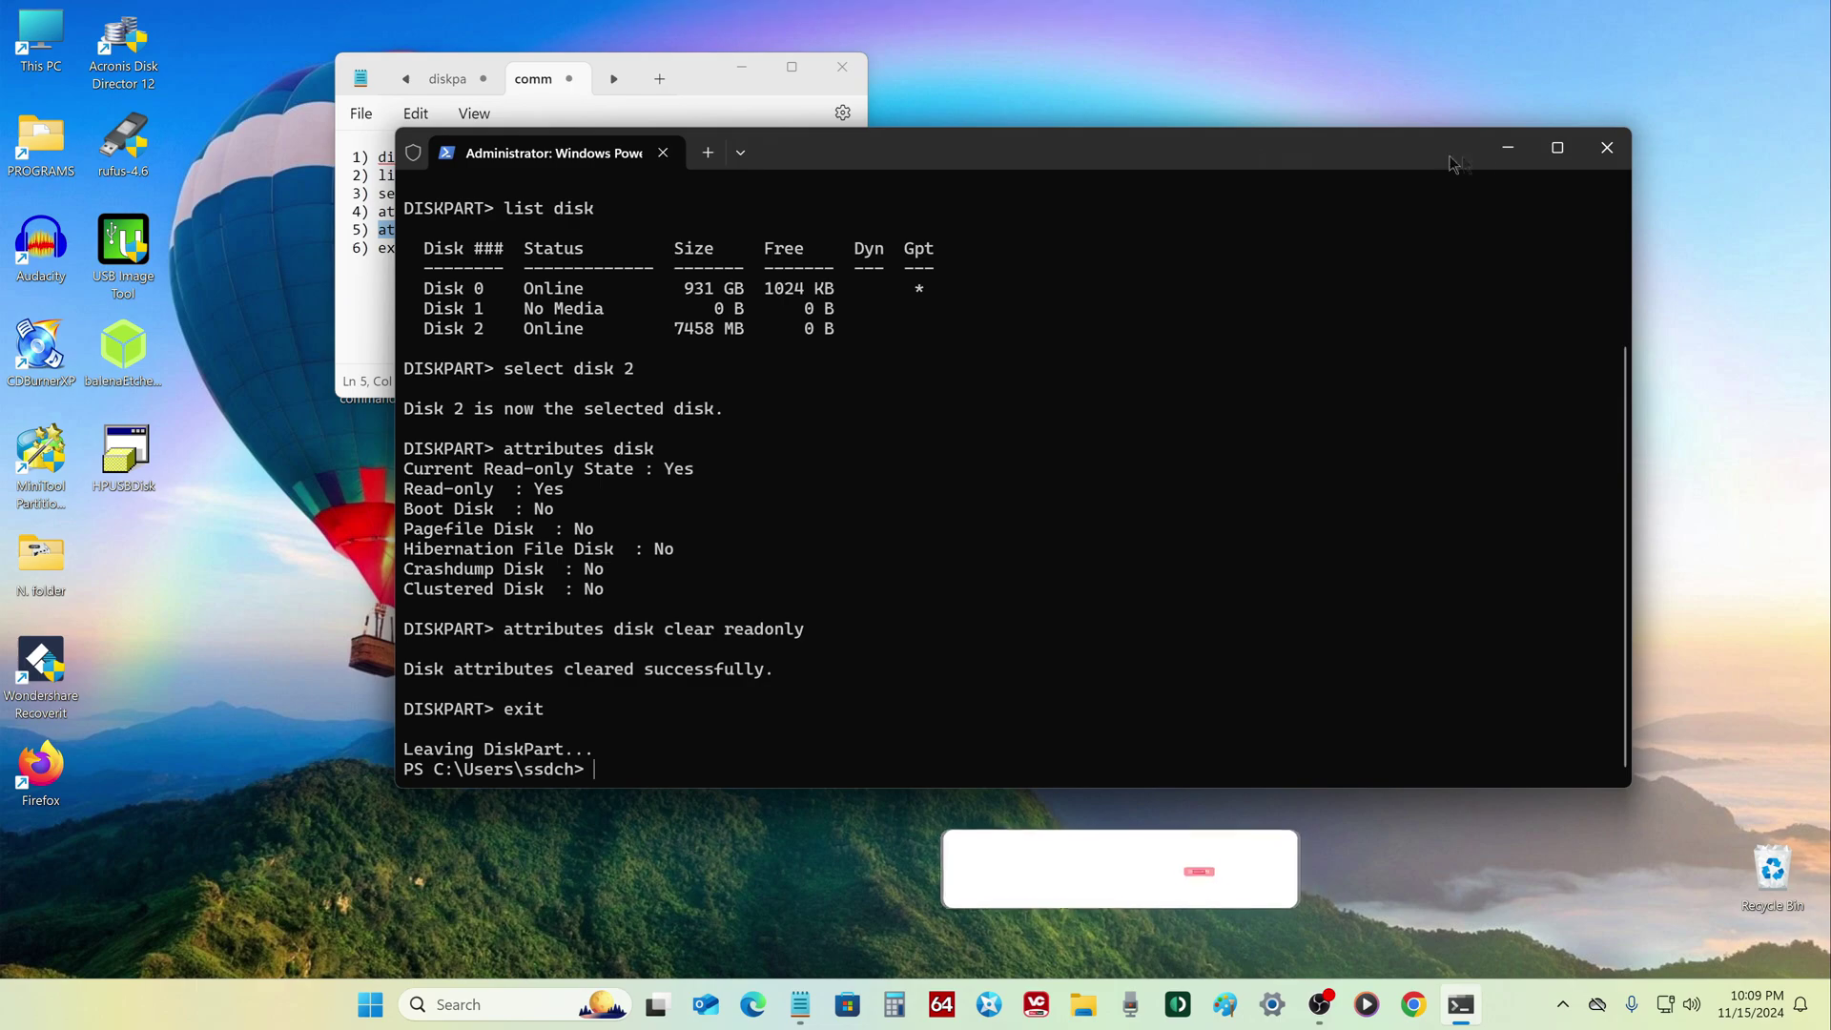
pyautogui.click(1607, 148)
pyautogui.click(843, 69)
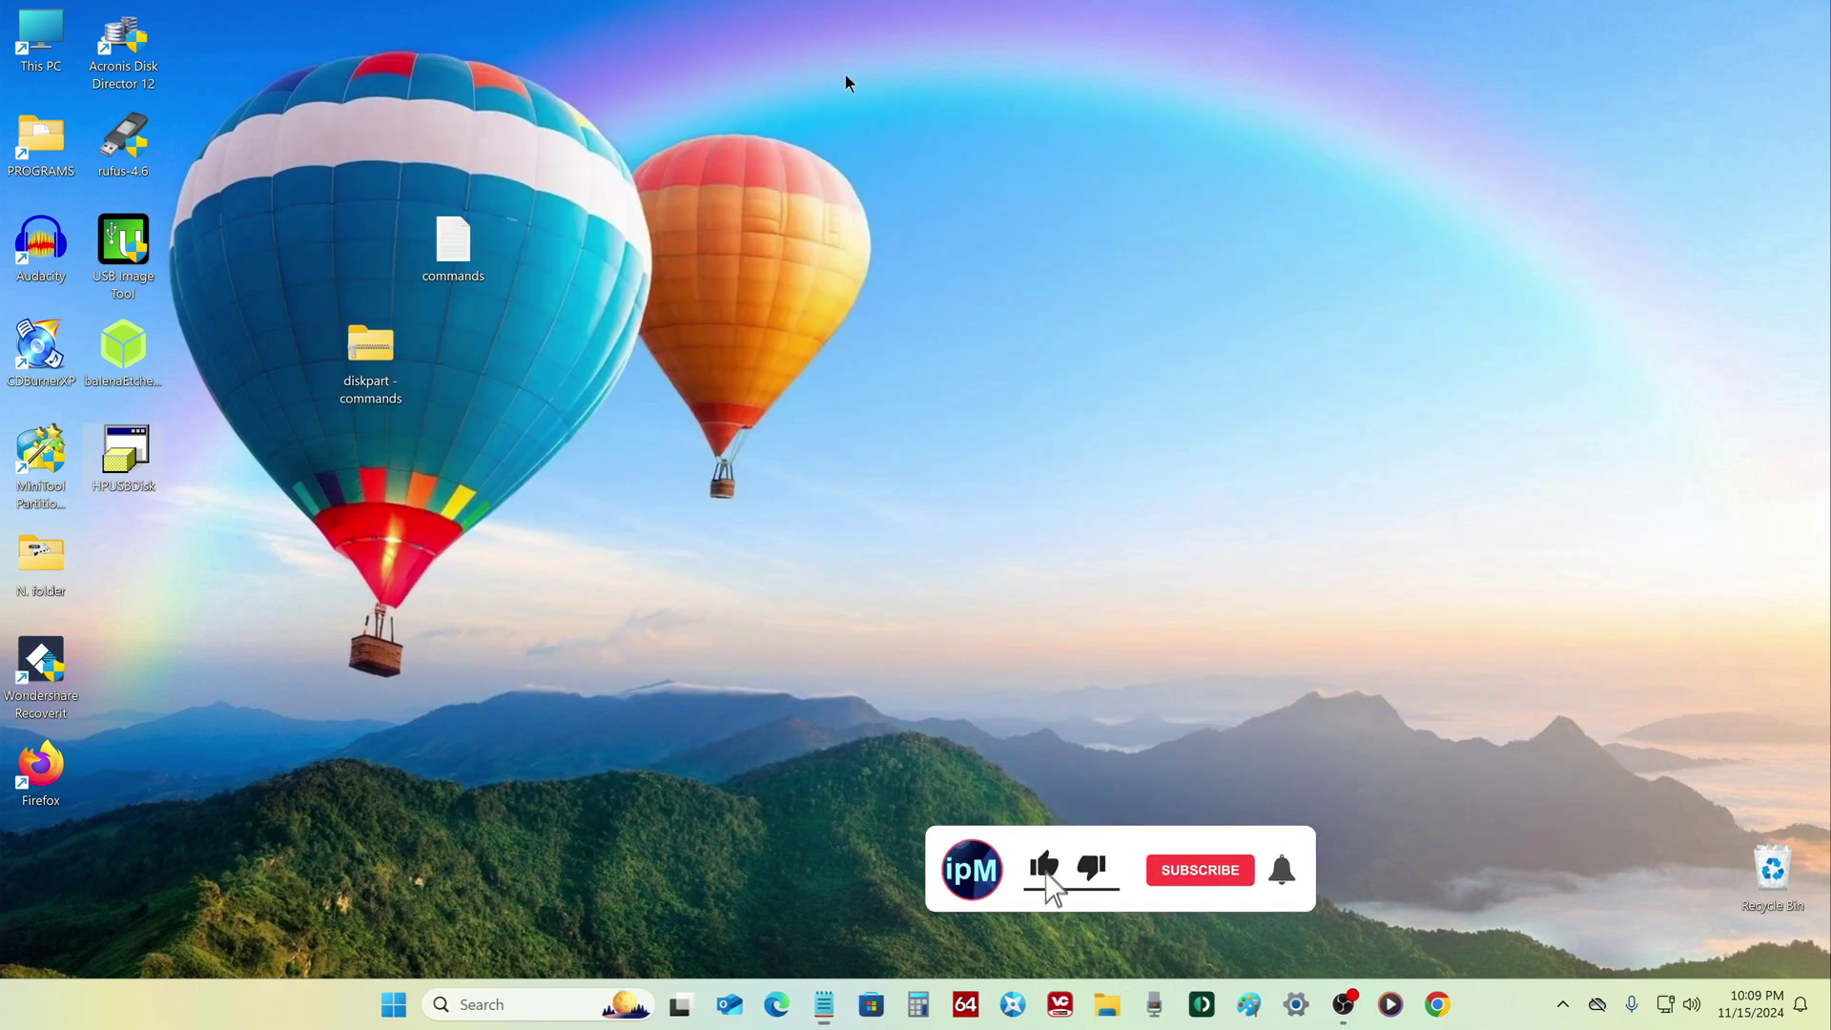